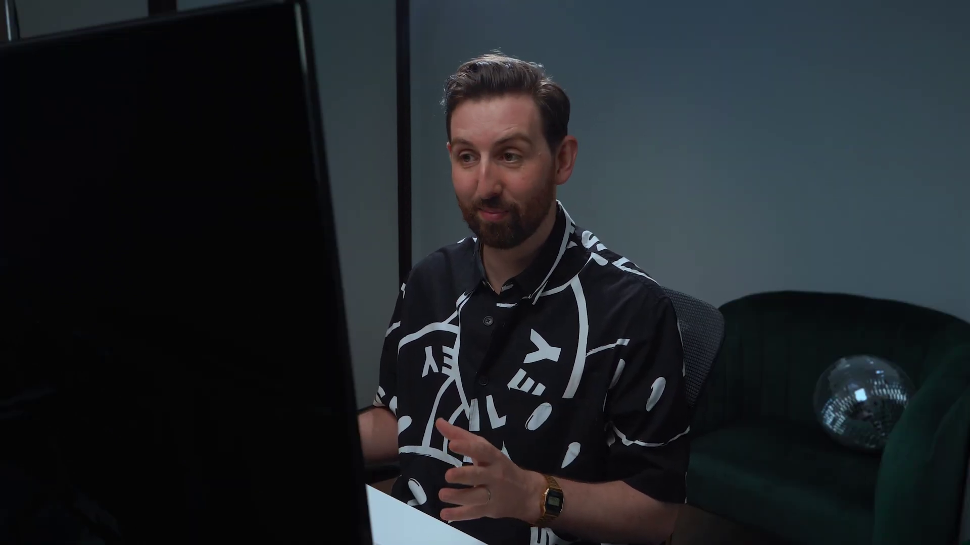
- Move through the DaVinci Resolve 18.5 installer pages, agree to the licence, and start installation
double_click(453, 314)
left_click(773, 334)
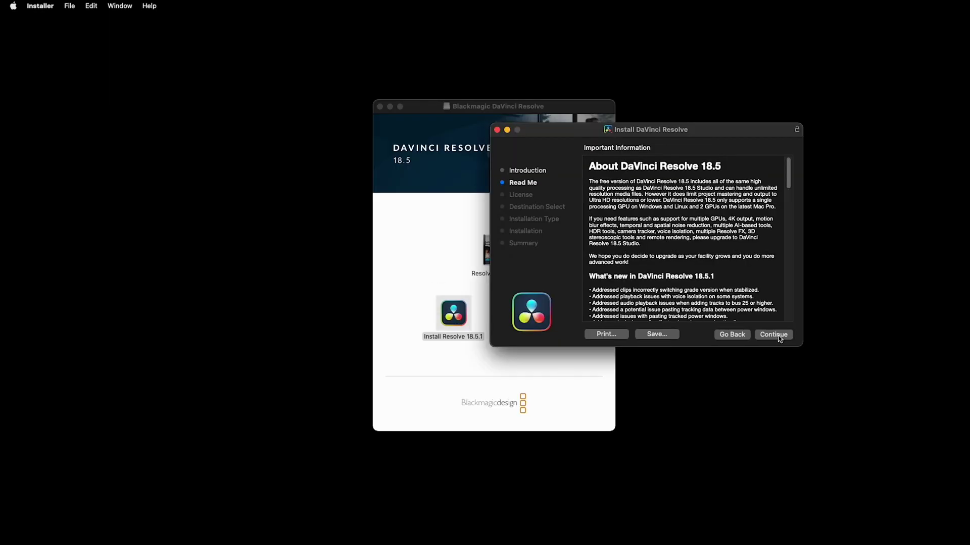
left_click(773, 335)
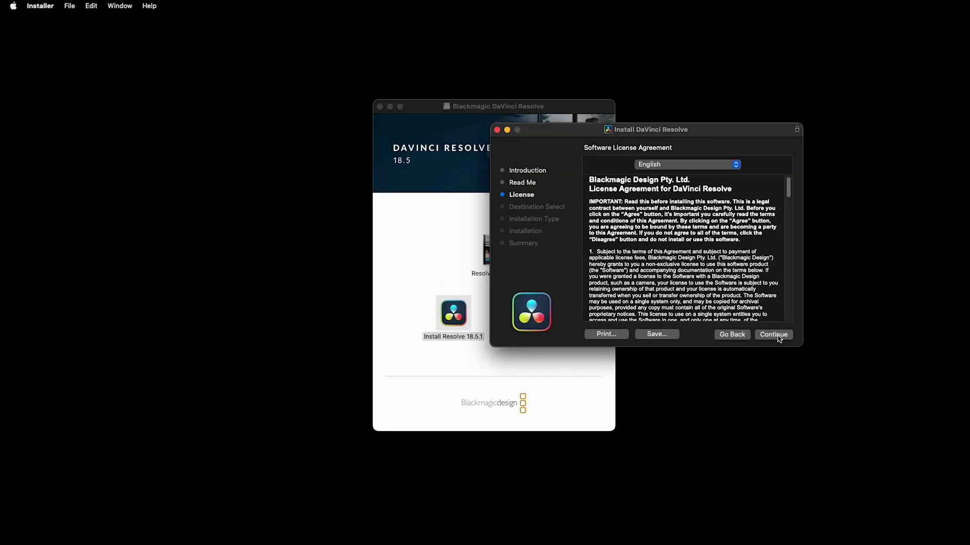
left_click(774, 335)
left_click(750, 268)
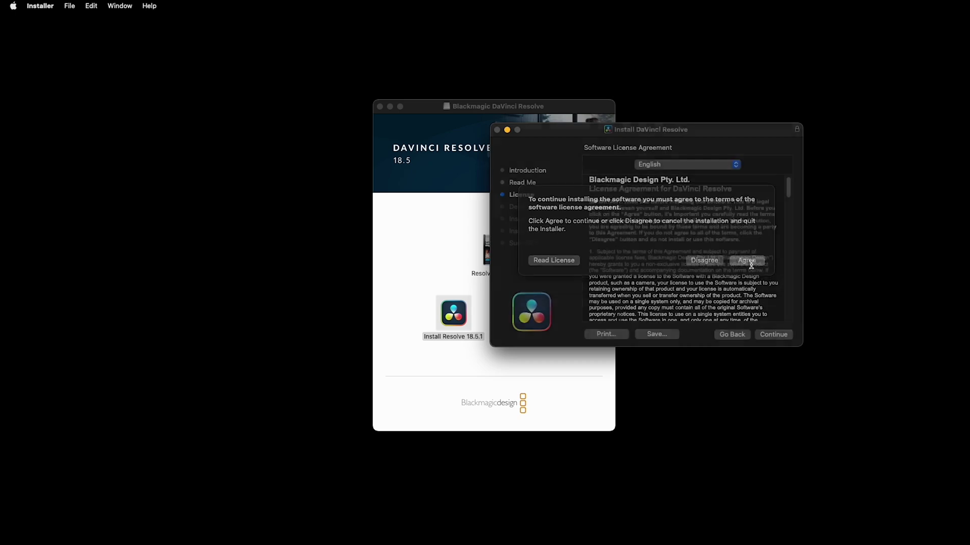
left_click(774, 335)
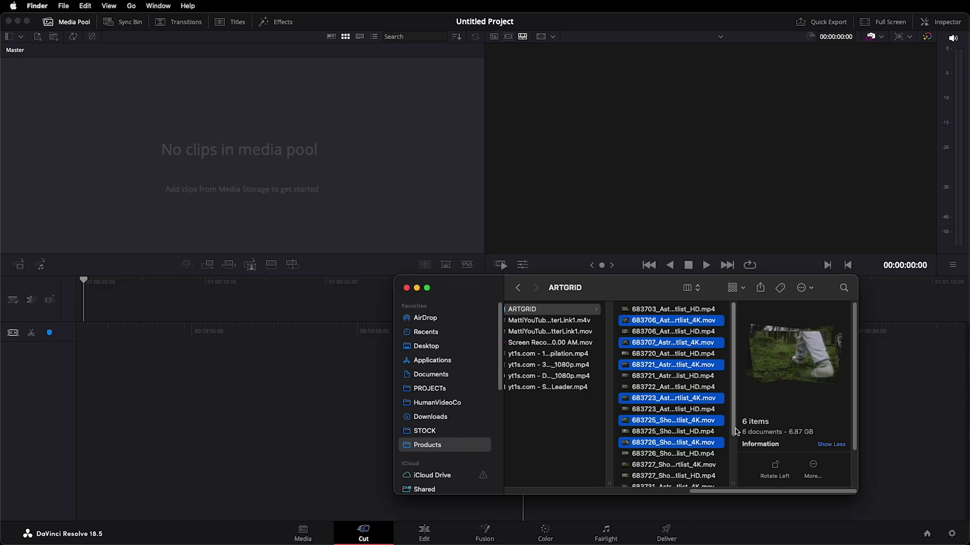
- Drag the six astronaut and shoe clips into the Media Pool and play Timeline 1
left_click_drag(736, 432, 735, 451)
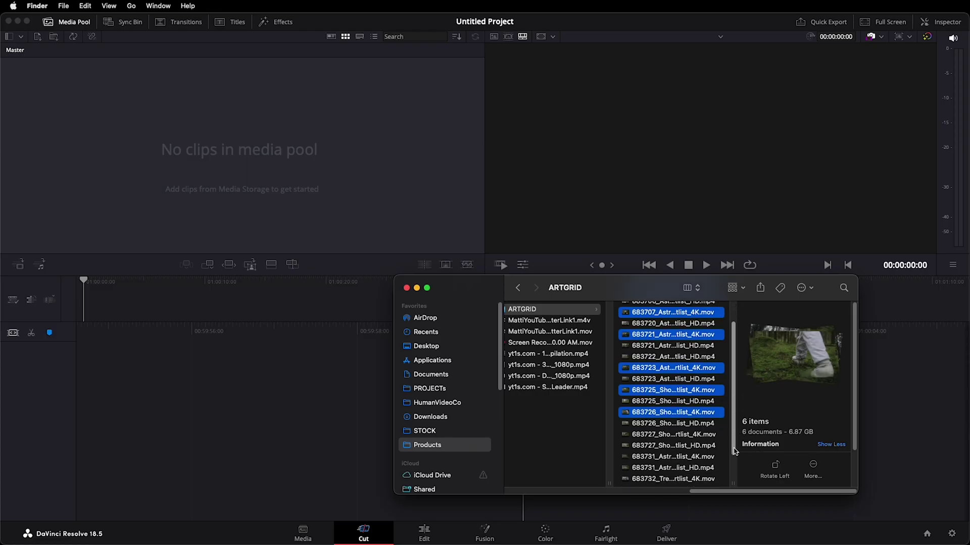
left_click_drag(688, 373, 126, 152)
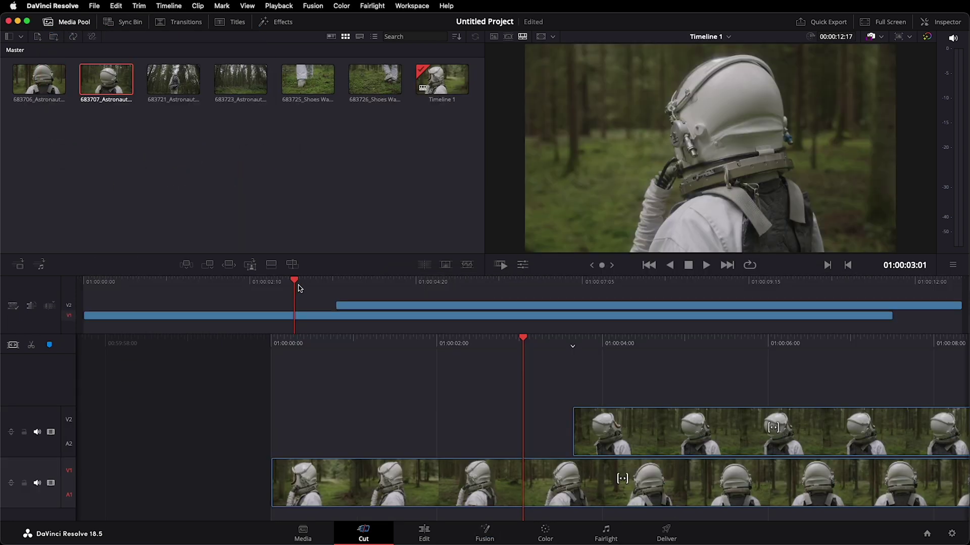
key("space")
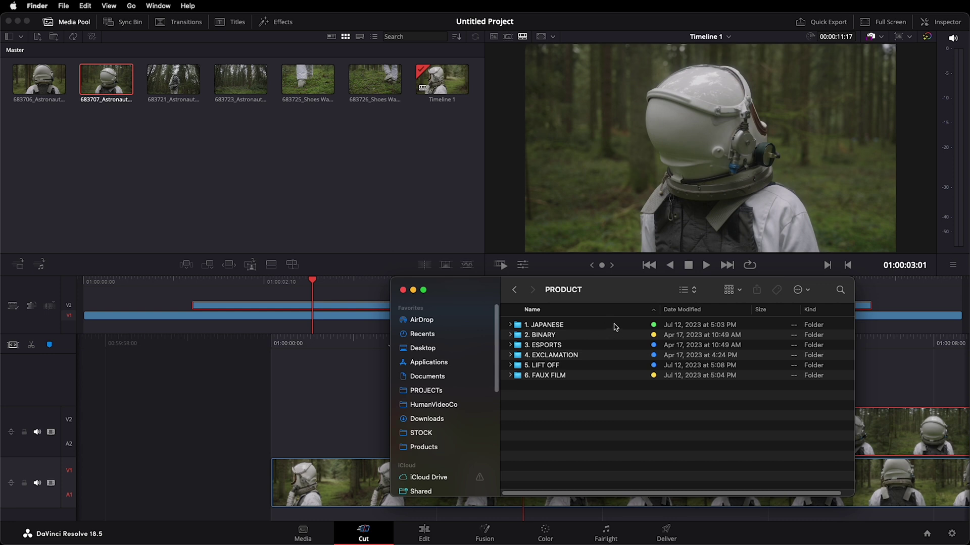
- Bring in the LetterLink pack clips and open the settings for the FAUXFILM6 overlay on V3
key("super+a")
left_click(570, 392)
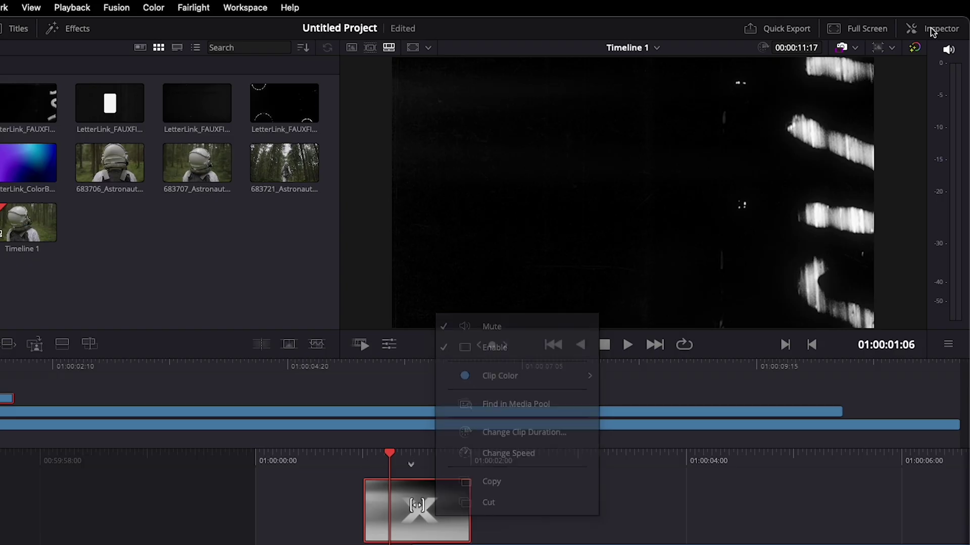
left_click(932, 29)
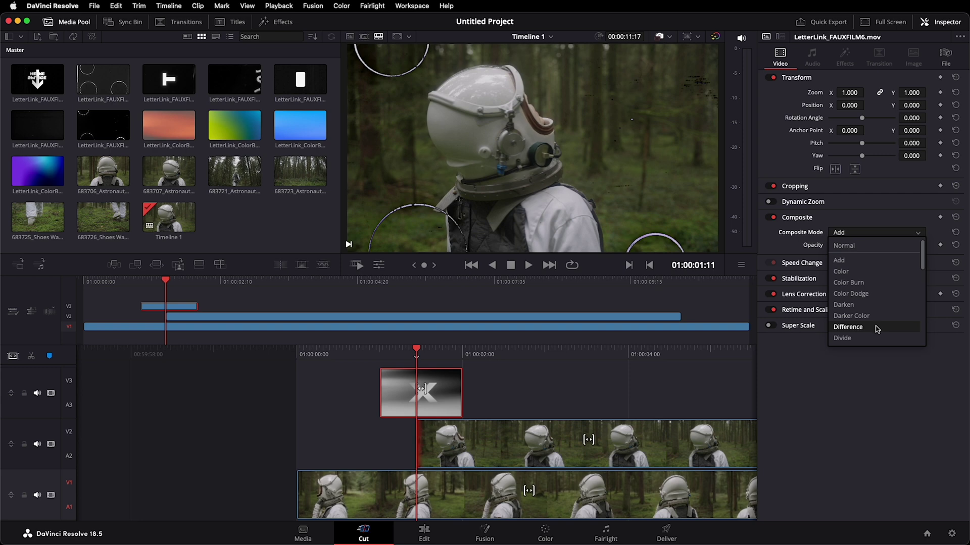
- Leave the V3 Faux Film overlay in Add mode and play the blend back from the start
key("Escape")
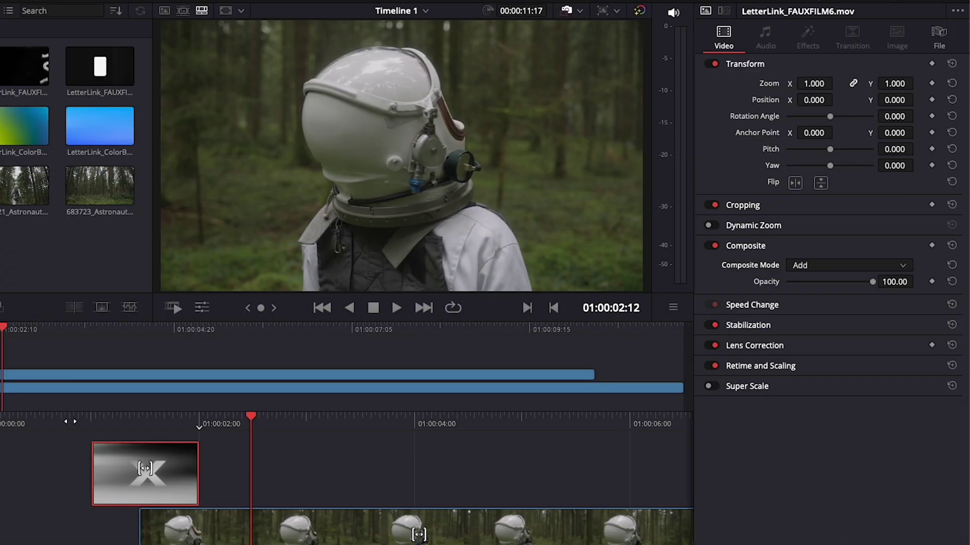
key("j")
key("j")
key("space")
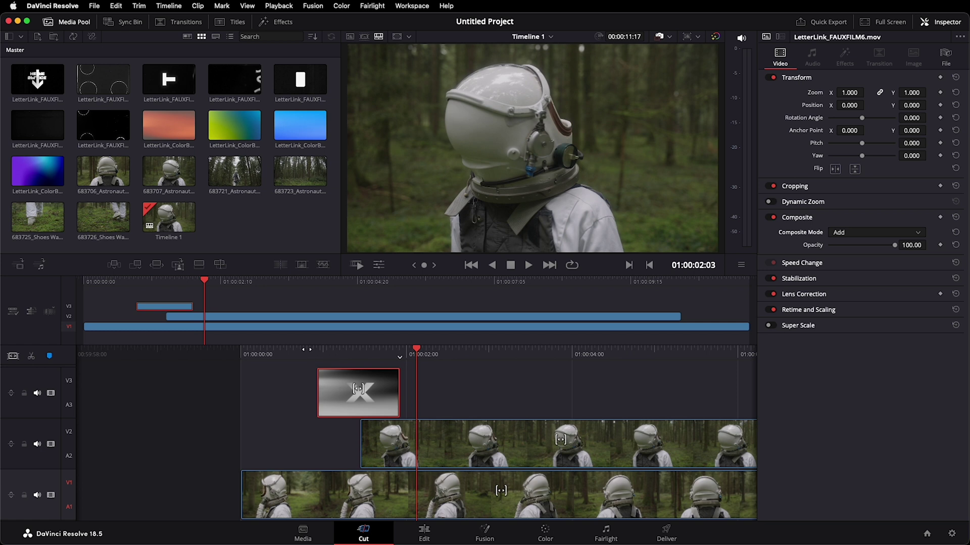
key("j")
key("j")
key("space")
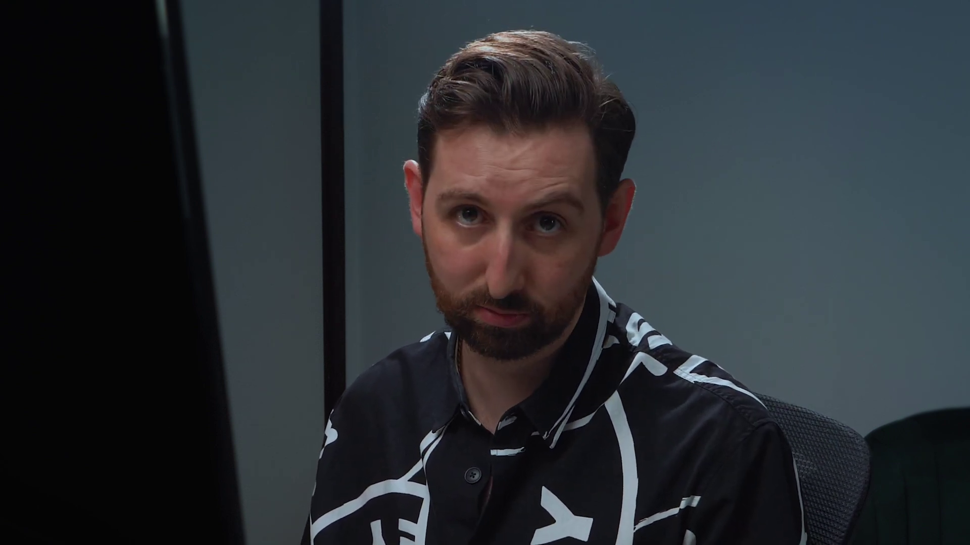
- Put LetterLink_ColorBurn1.mov on V4, set its composite mode to Difference, and play it back
left_click_drag(169, 126, 152, 307)
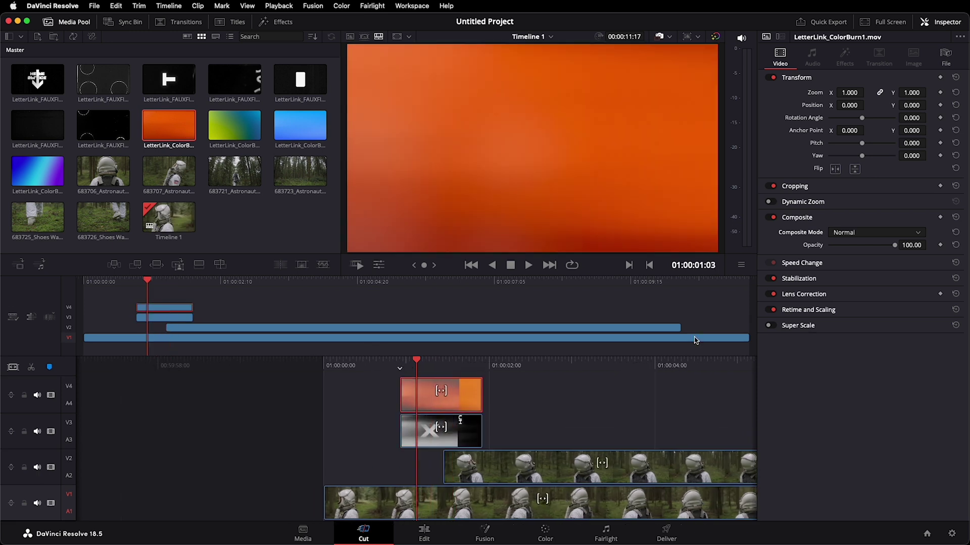
left_click(848, 326)
key("space")
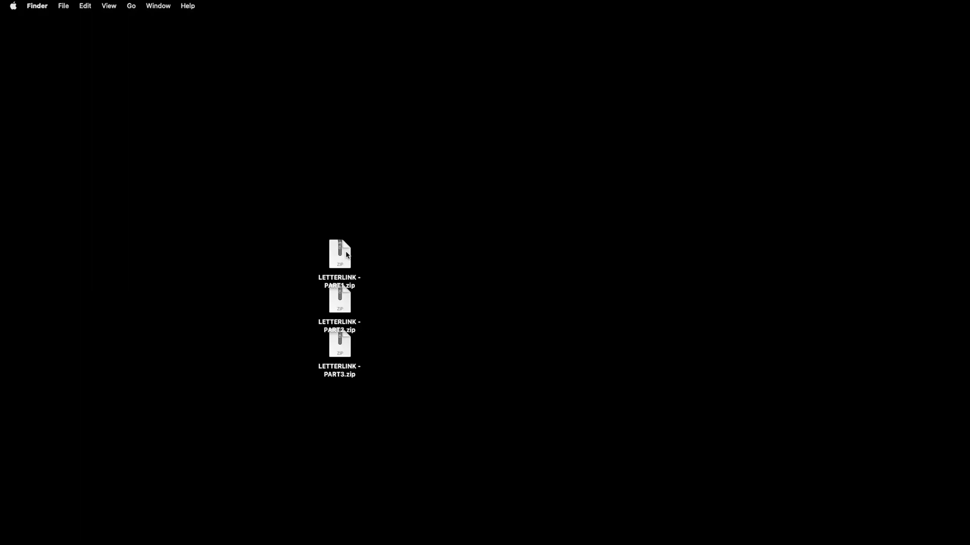
- Unzip the LETTERLINK PART1, PART2 and PART3 archives
double_click(339, 252)
double_click(346, 309)
double_click(345, 354)
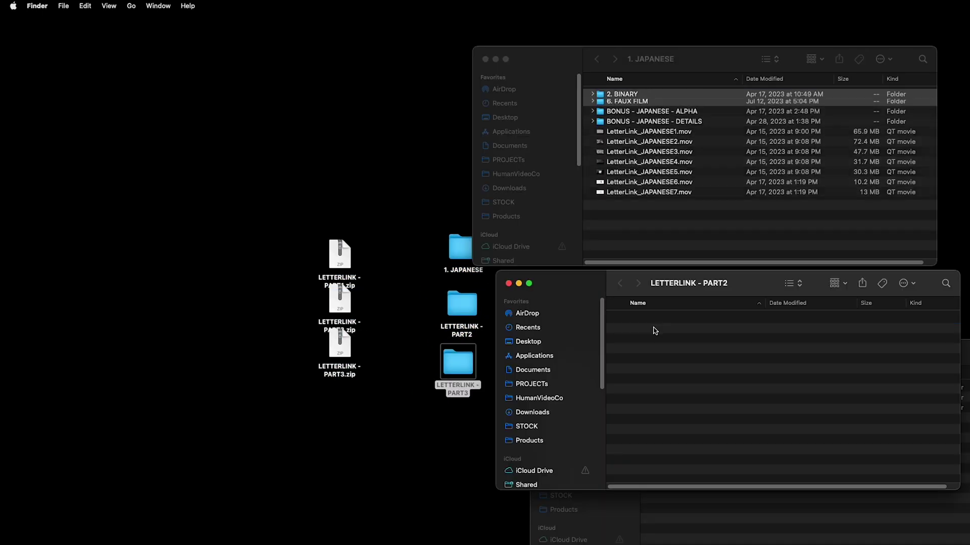
- Group the eight Japanese clips into a '1. JAPANESE' folder, merge the other packs, and preview JAPANESE2
right_click(591, 176)
left_click(632, 187)
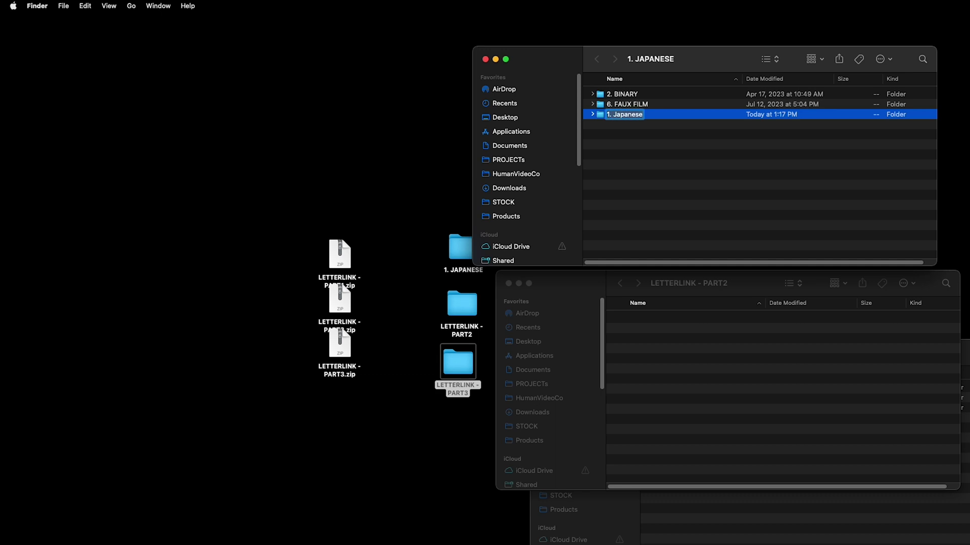
key("Return")
left_click_drag(679, 397, 700, 151)
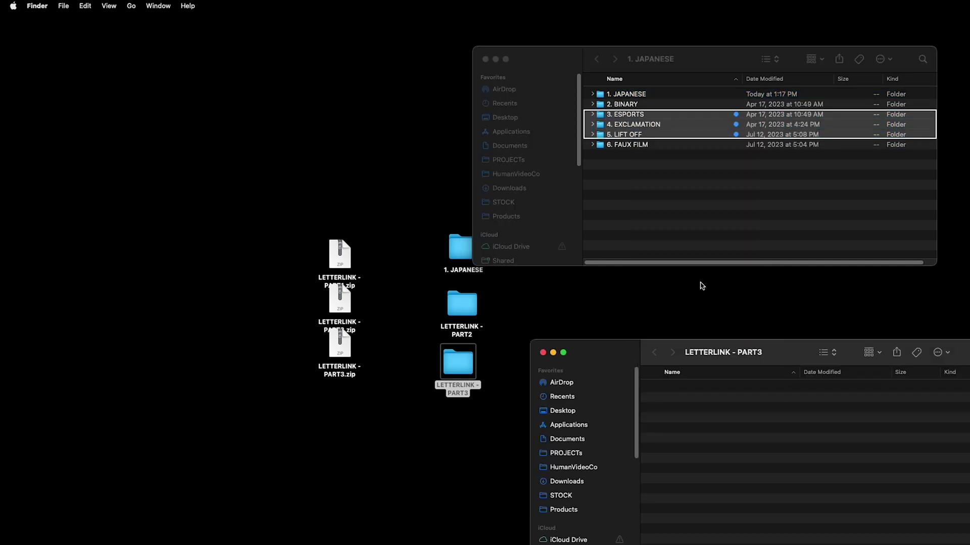
key("cmd+w")
key("space")
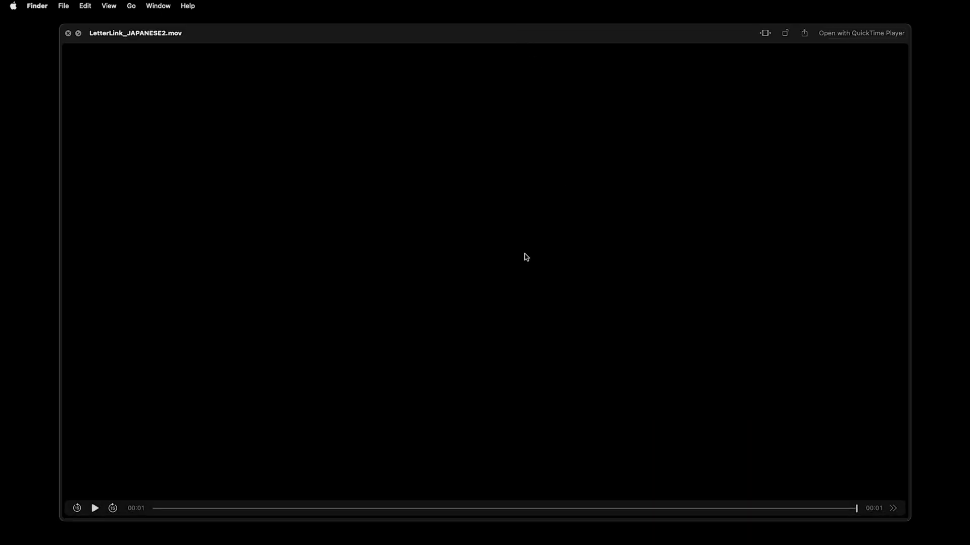
- Replay the Japanese clip preview, then expand 2. BINARY and preview LetterLink_BINARY1.mov
left_click(96, 508)
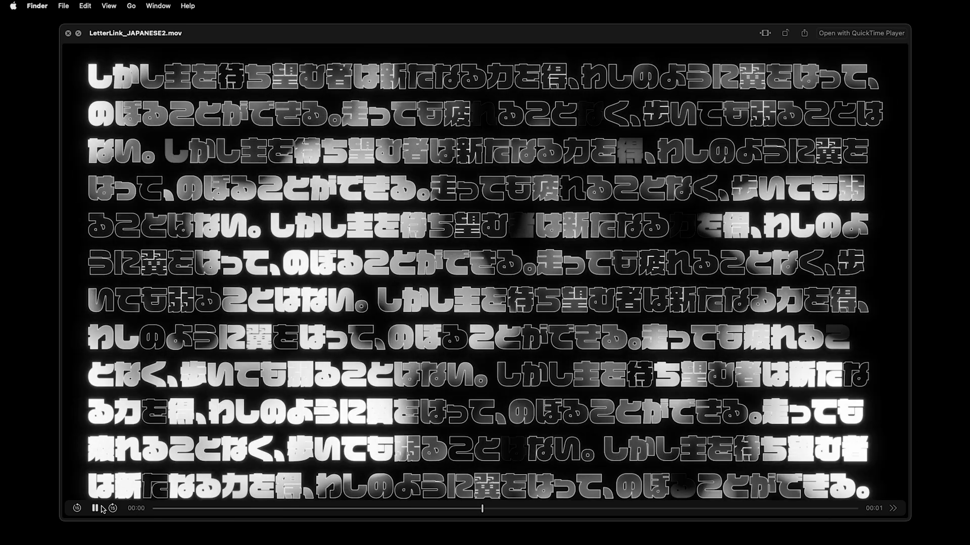
key("space")
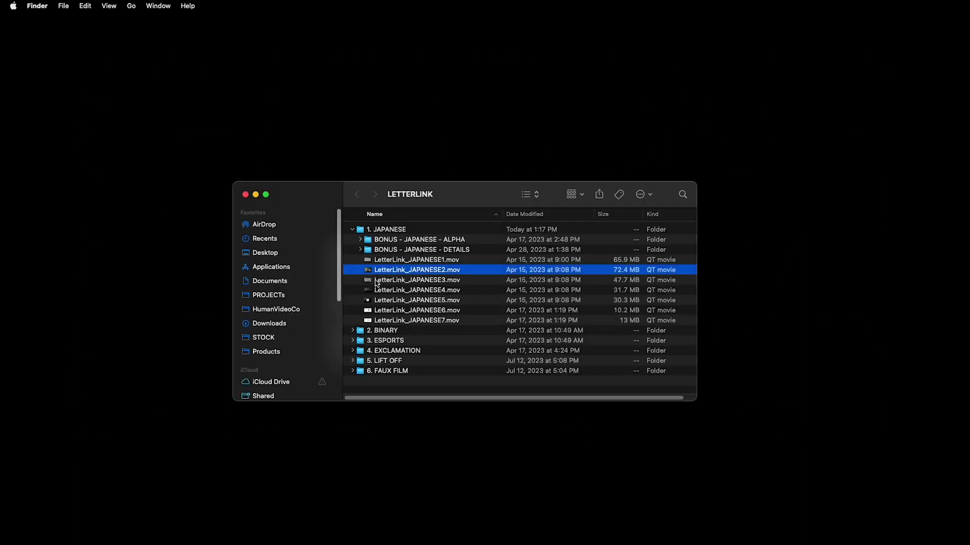
left_click(353, 331)
left_click(394, 342)
key("space")
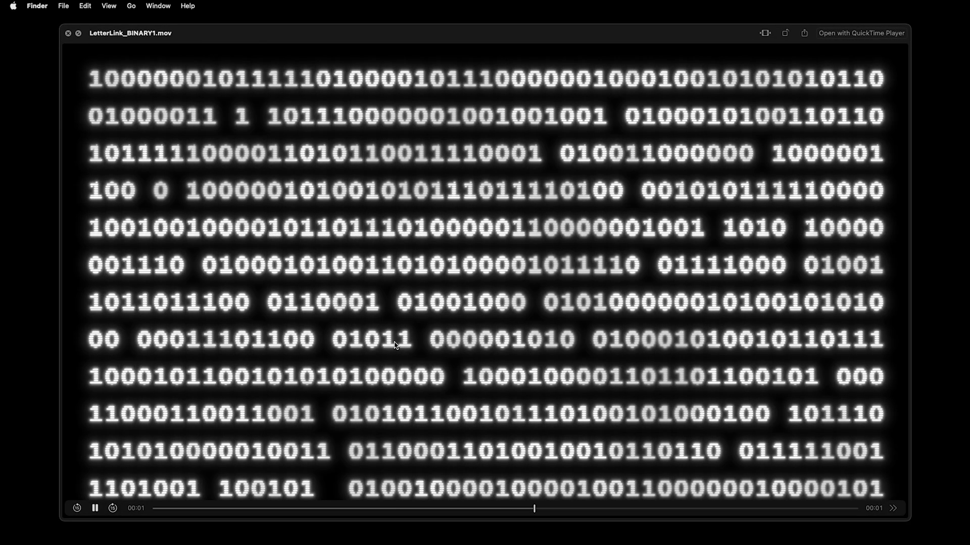
key("space")
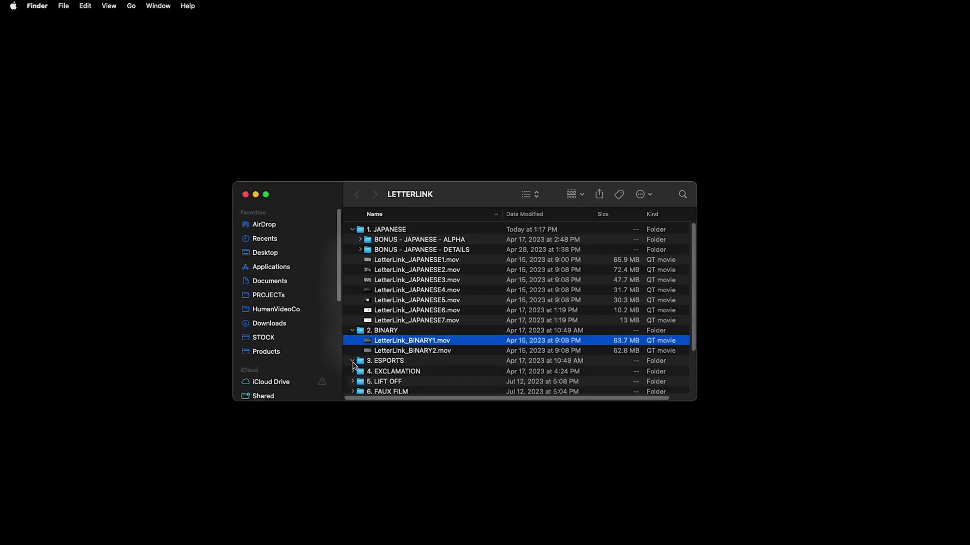
- Expand 3. ESPORTS and preview the ESPORTS3 and ESPORTS1 clips
left_click(353, 361)
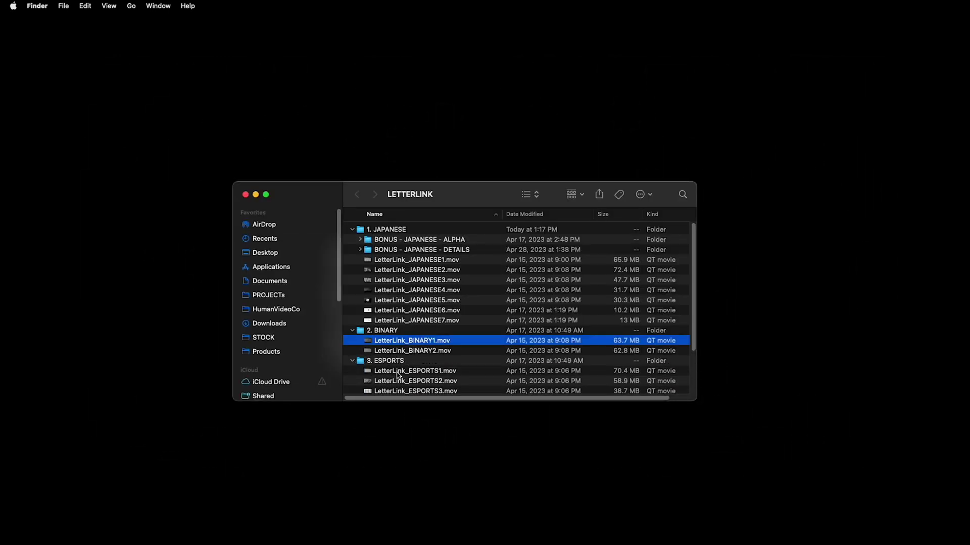
left_click(399, 374)
scroll(404, 374, "down", 3)
left_click(409, 334)
key("space")
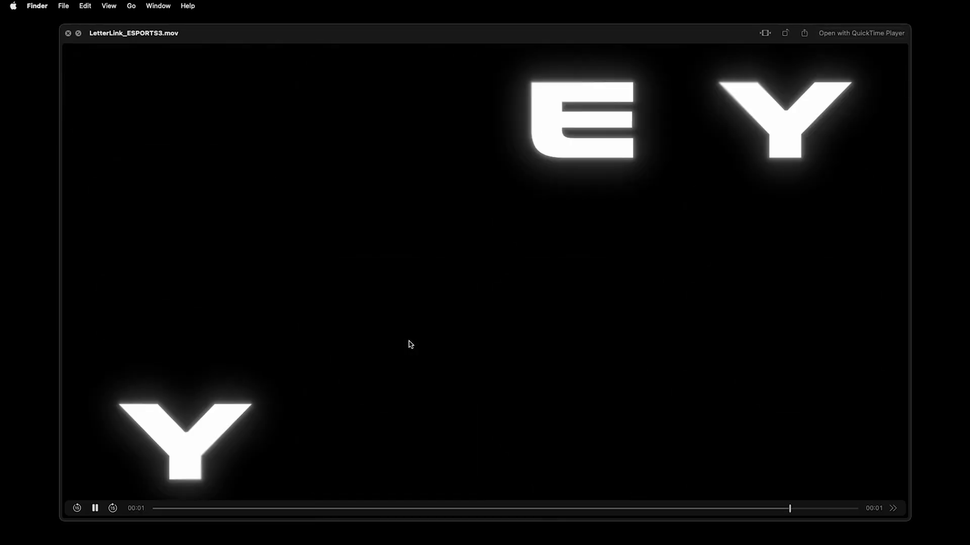
key("space")
left_click(407, 314)
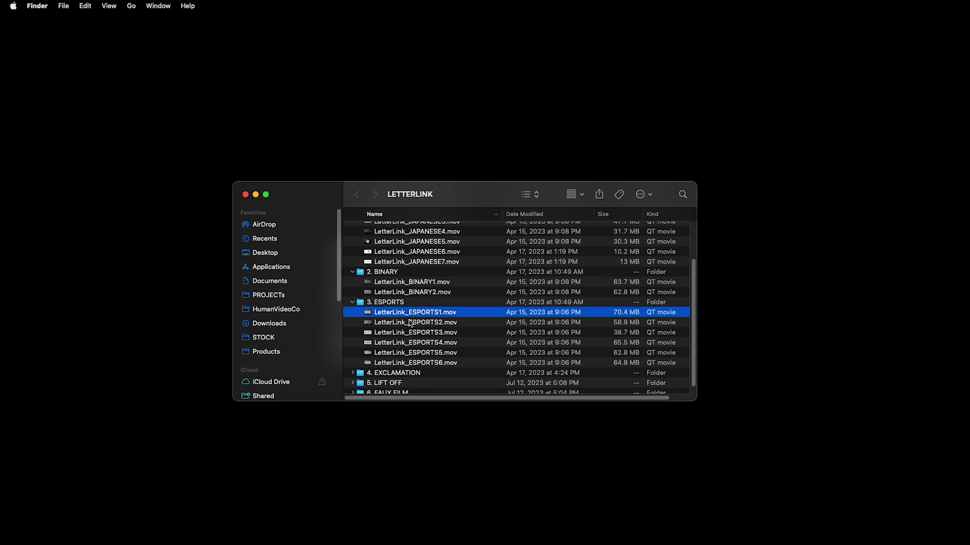
key("space")
key("space")
- Expand 4. EXCLAMATION and preview the EXCLAMATION2 and EXCLAMATION4 clips
left_click(352, 372)
scroll(403, 344, "down", 5)
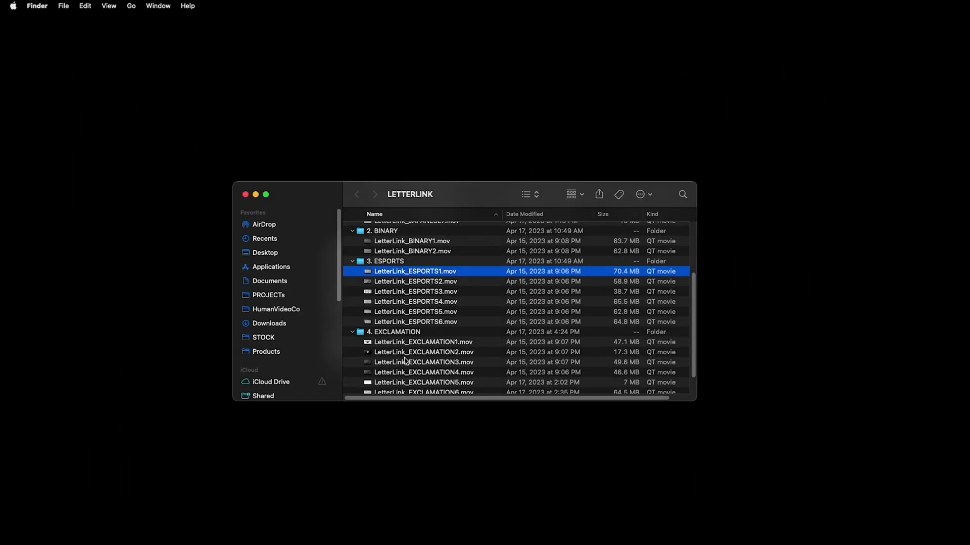
left_click(403, 338)
key("space")
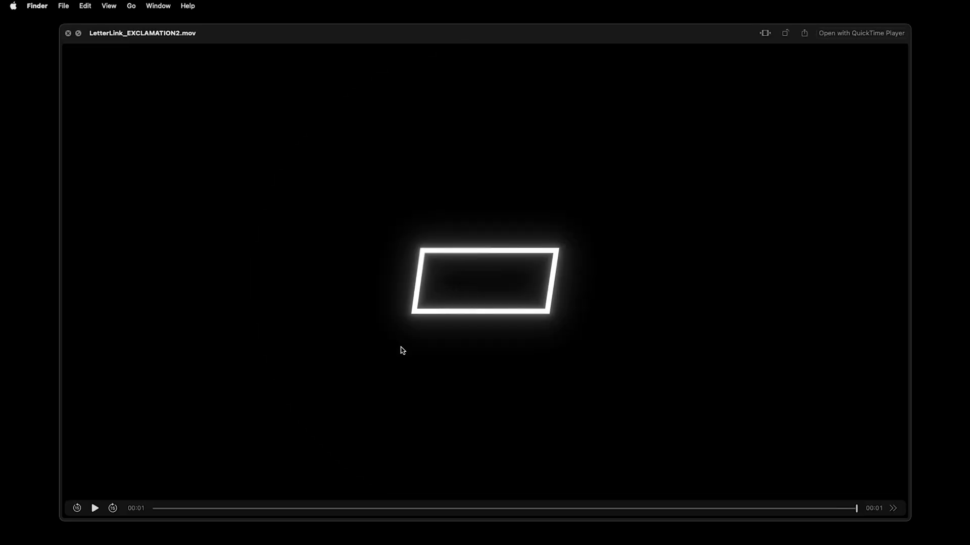
key("space")
left_click(407, 362)
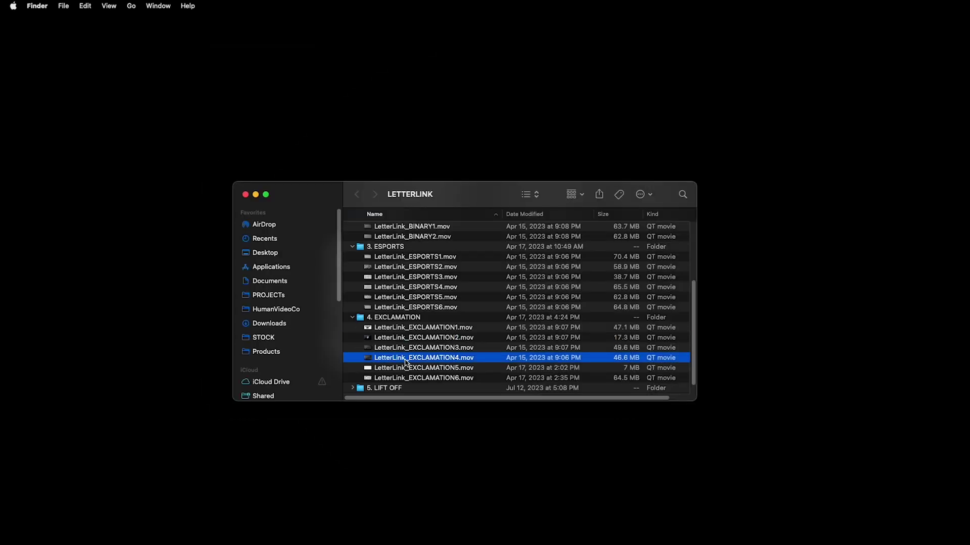
key("space")
key("space")
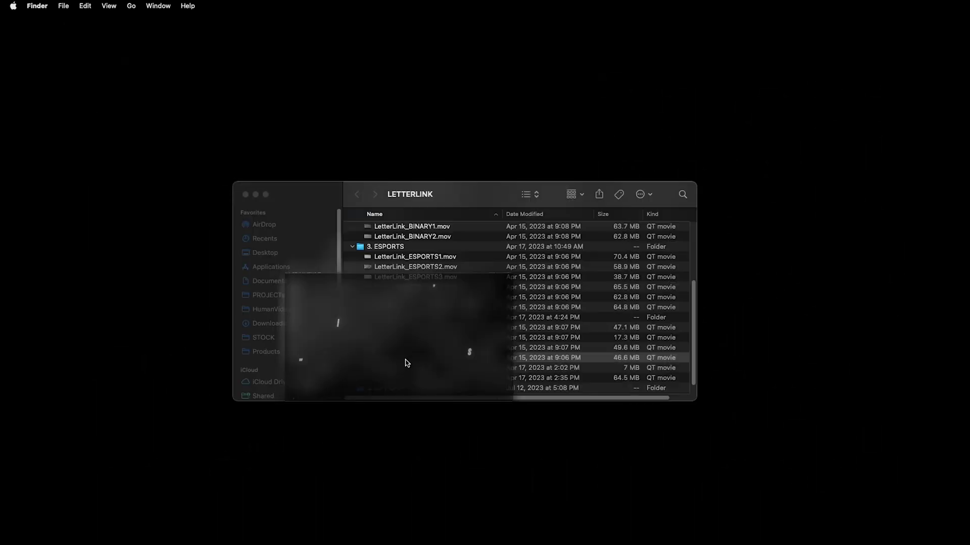
- Expand the 5. LIFT OFF folder and select LetterLink_LIFTOFF1.mov
scroll(407, 363, "down", 2)
left_click(353, 374)
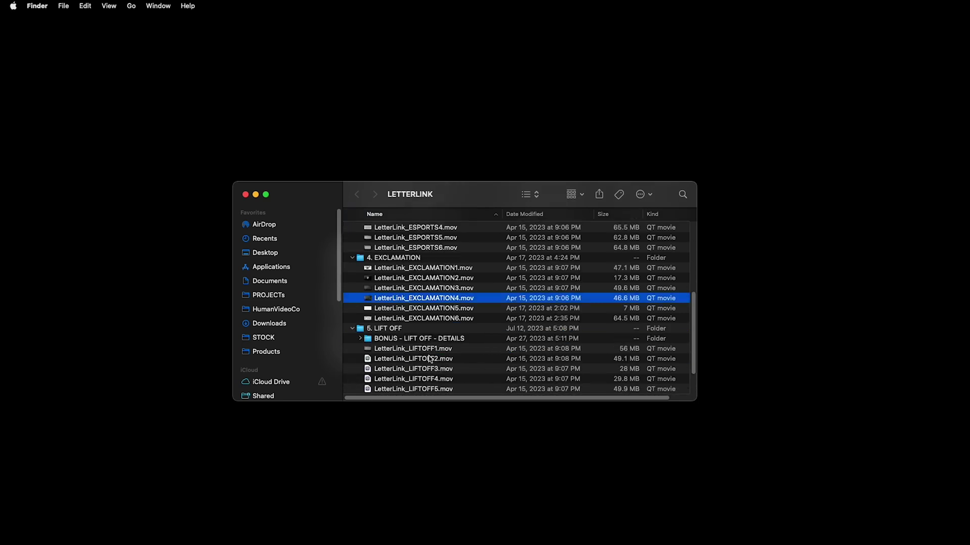
left_click(409, 304)
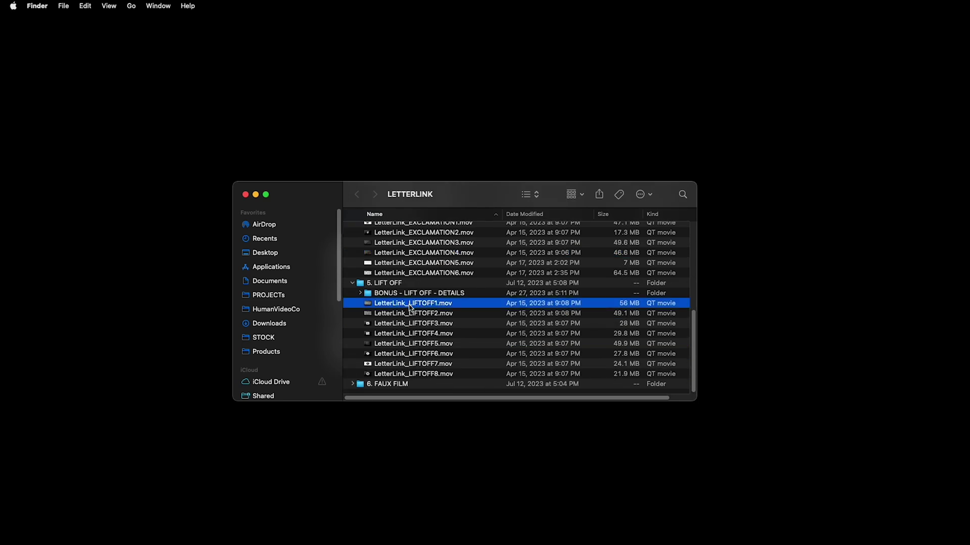
- Preview the LIFT OFF countdown clips, including LIFTOFF1, LIFTOFF4, LIFTOFF5, LIFTOFF6 and LIFTOFF8
key("space")
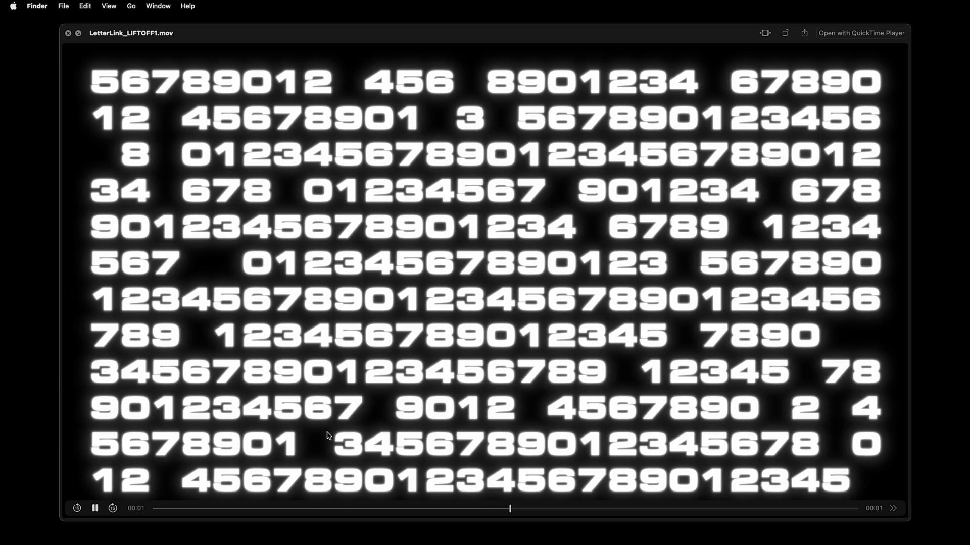
key("space")
key("Down")
key("Down")
key("Down")
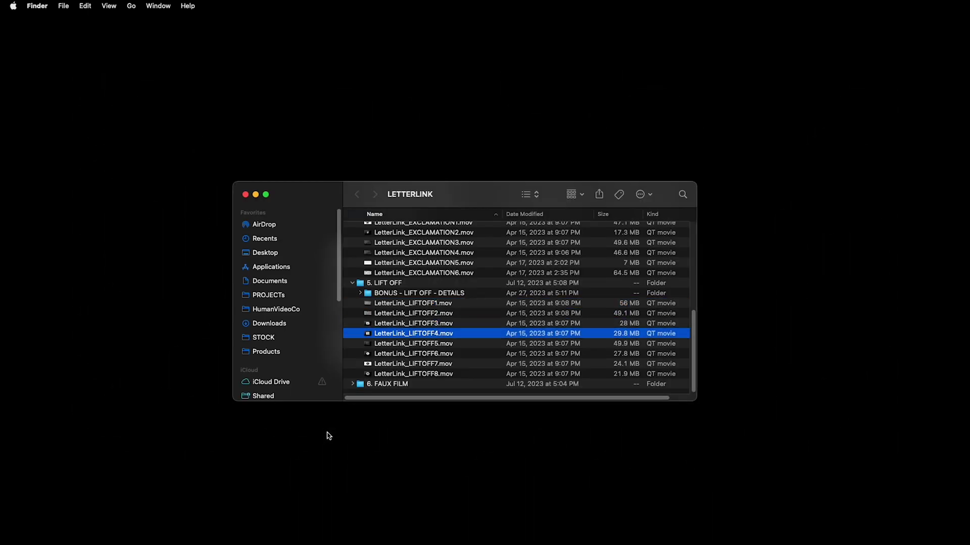
key("space")
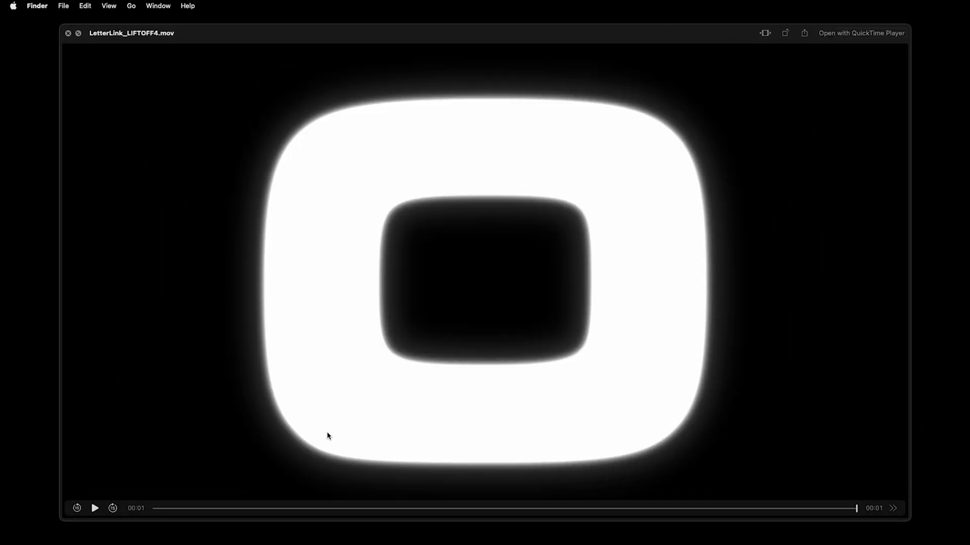
key("Down")
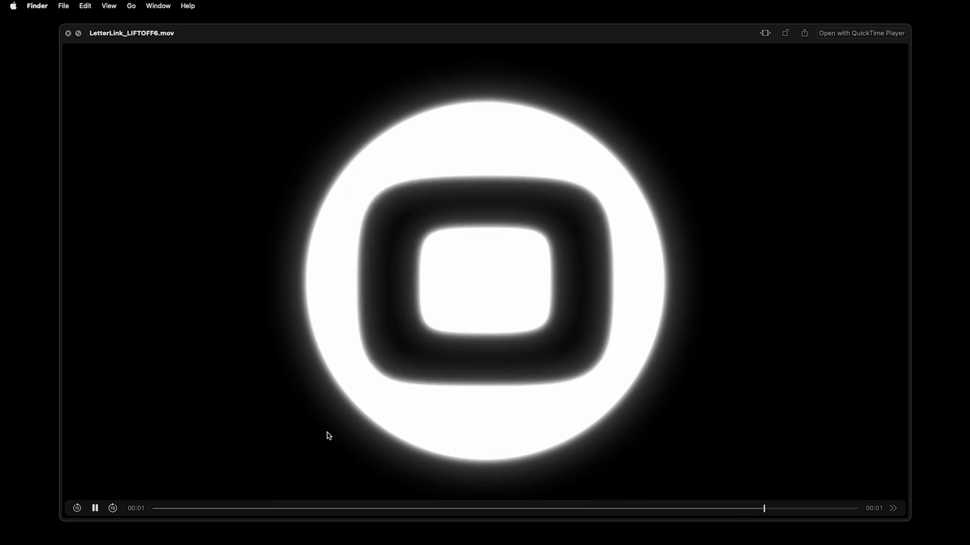
key("Down")
key("space")
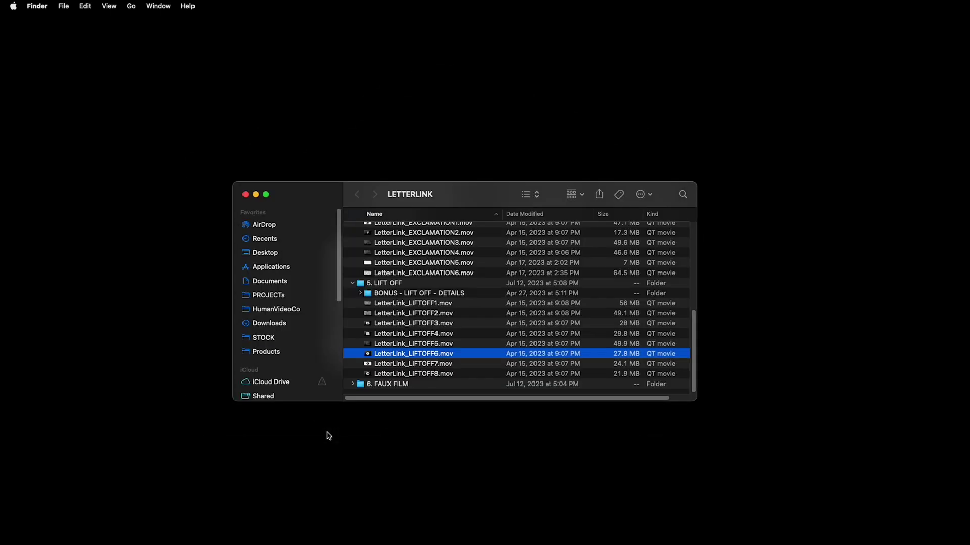
left_click(367, 376)
key("space")
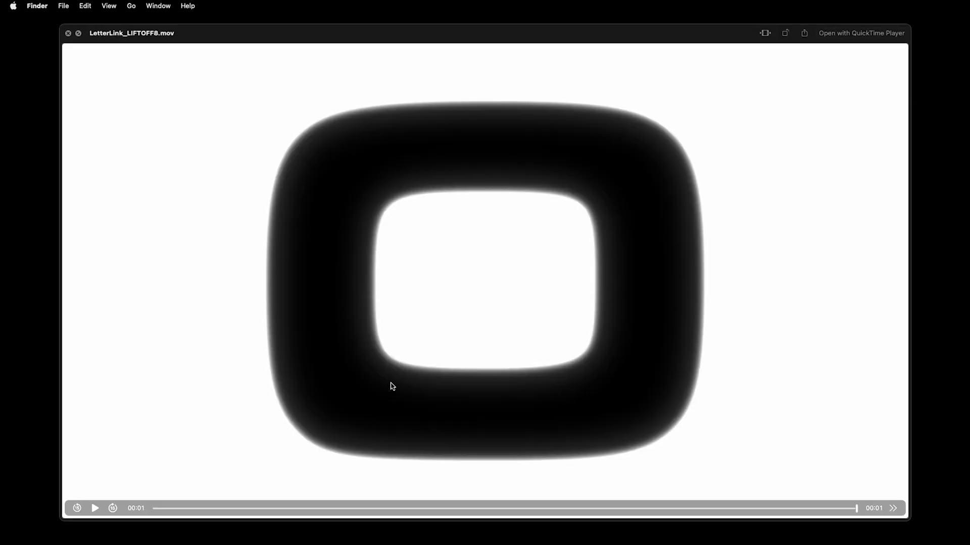
key("space")
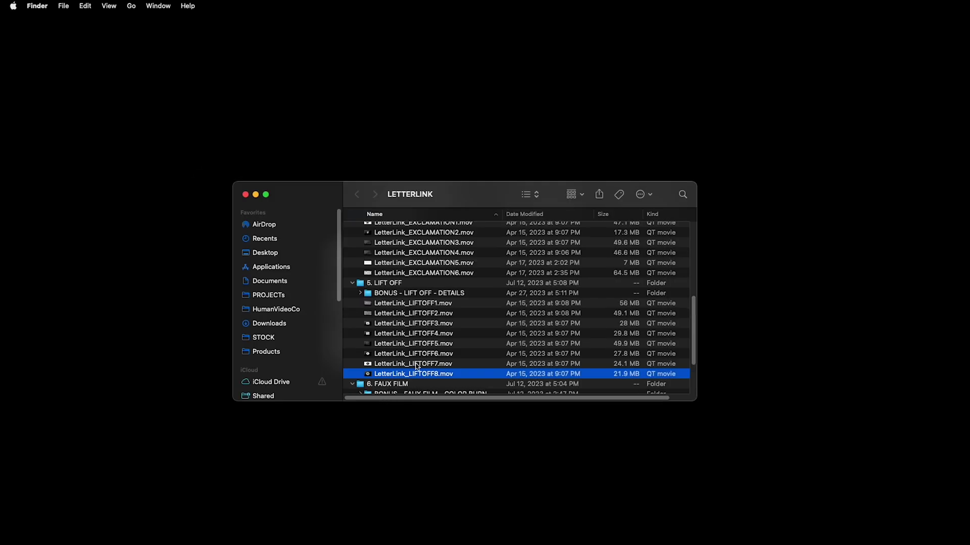
- Preview the faux film clips FAUXFILM1 through FAUXFILM4
scroll(417, 367, "down", 4)
left_click(408, 325)
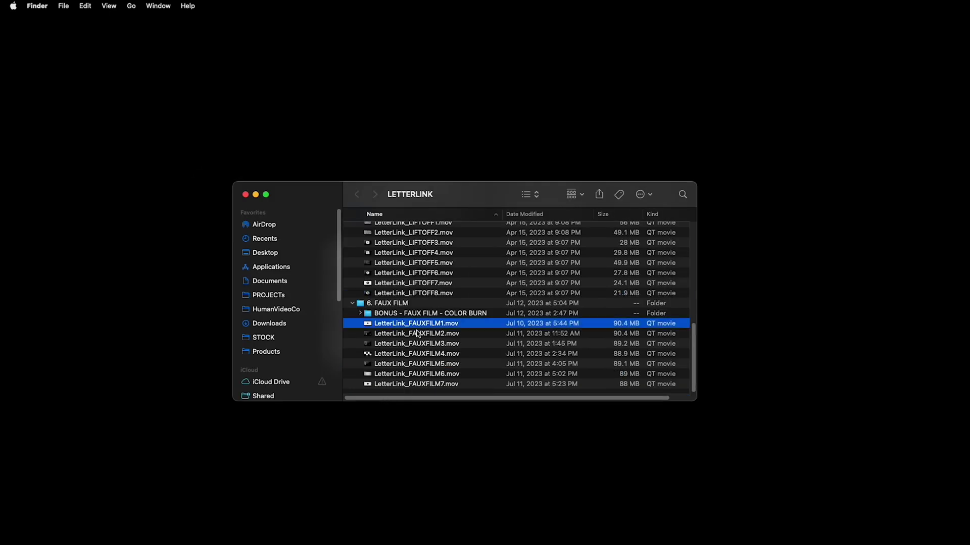
key("space")
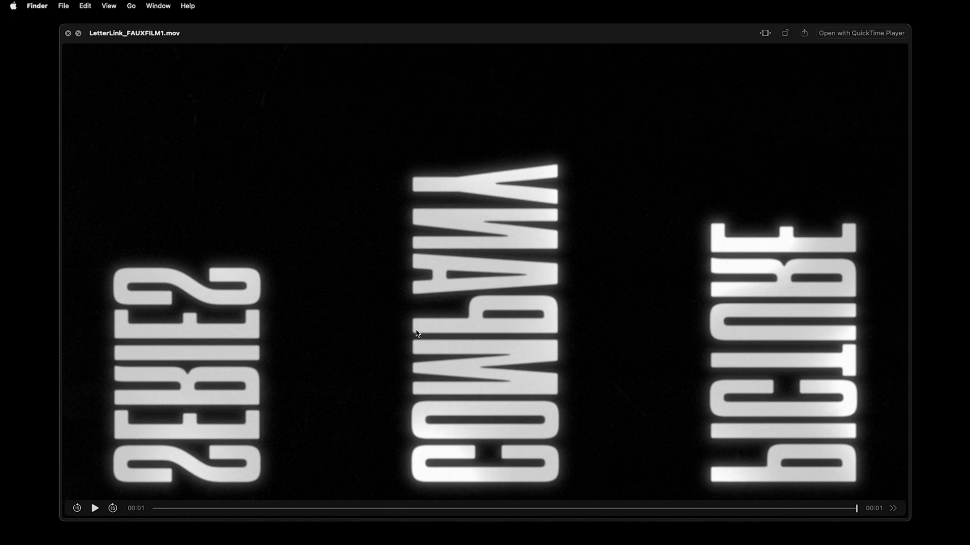
key("Down")
key("Down")
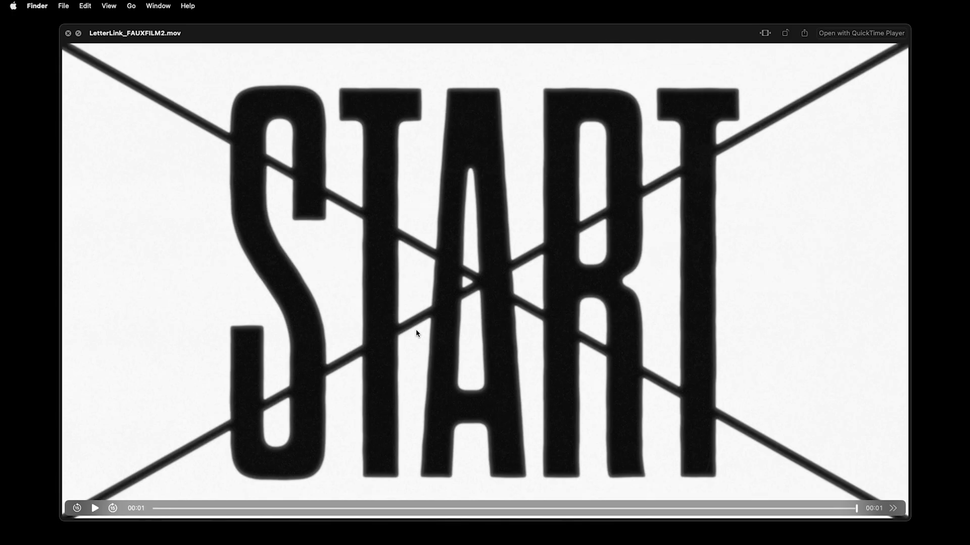
key("Down")
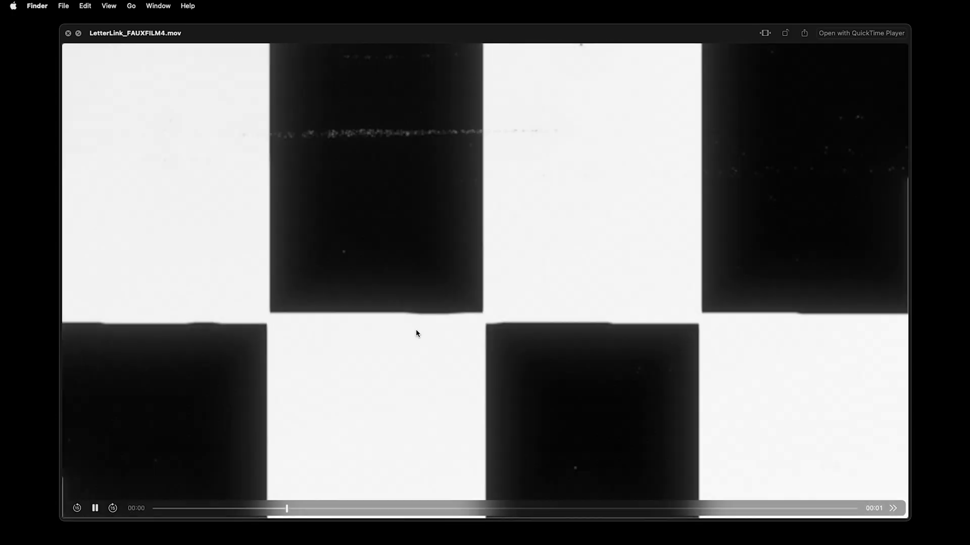
key("space")
- Expand BONUS - JAPANESE - DETAILS and preview the JAPANESE_DETAILS2, 1 and 3 clips
scroll(416, 310, "up", 5)
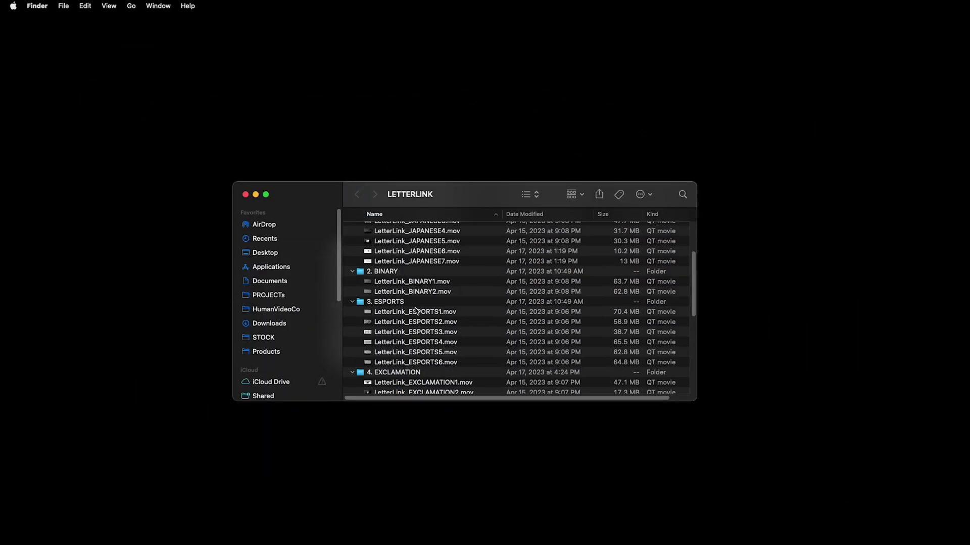
scroll(378, 292, "up", 4)
left_click(361, 281)
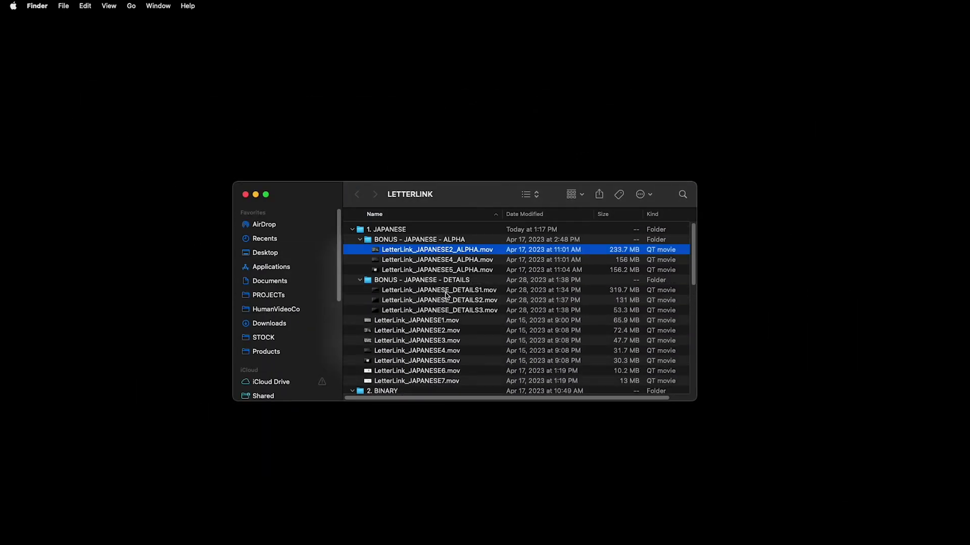
left_click(452, 302)
key("space")
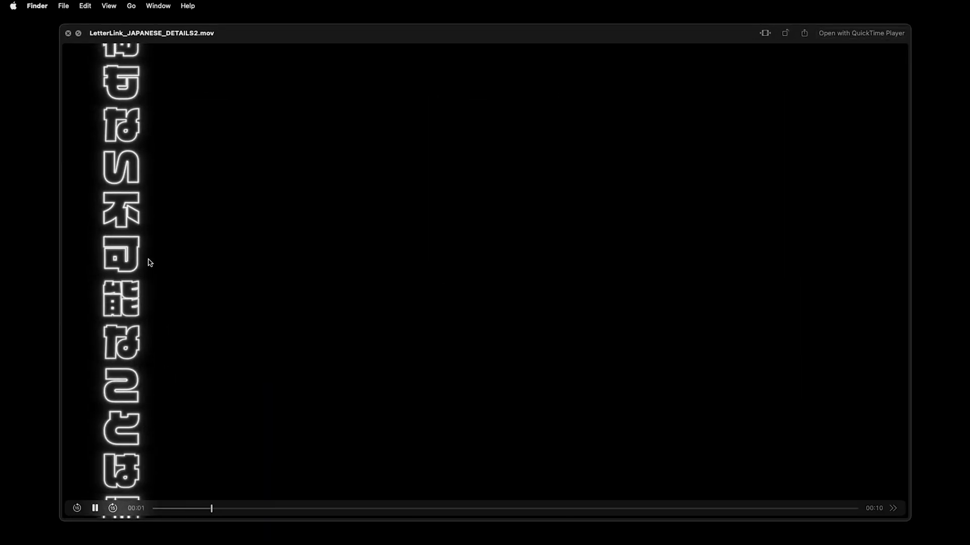
key("space")
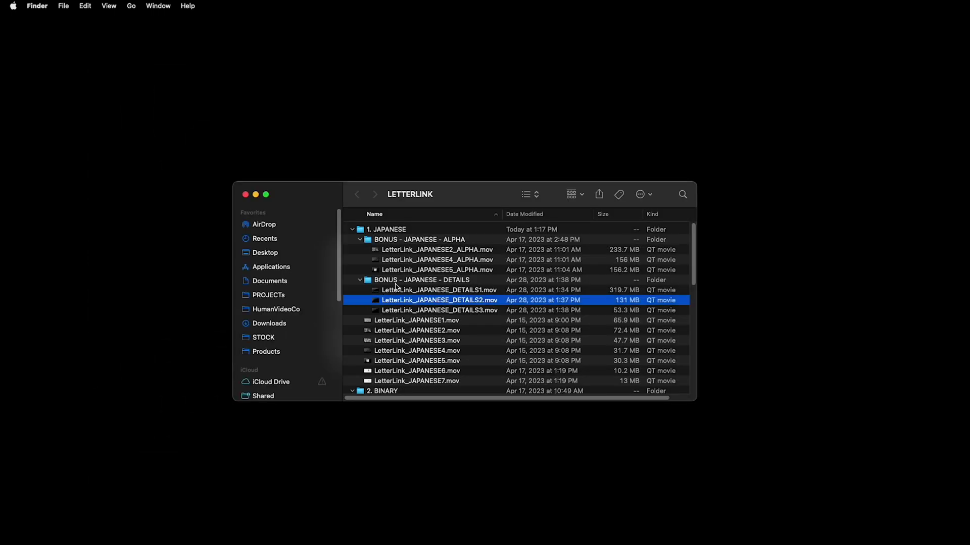
left_click(421, 281)
left_click(443, 291)
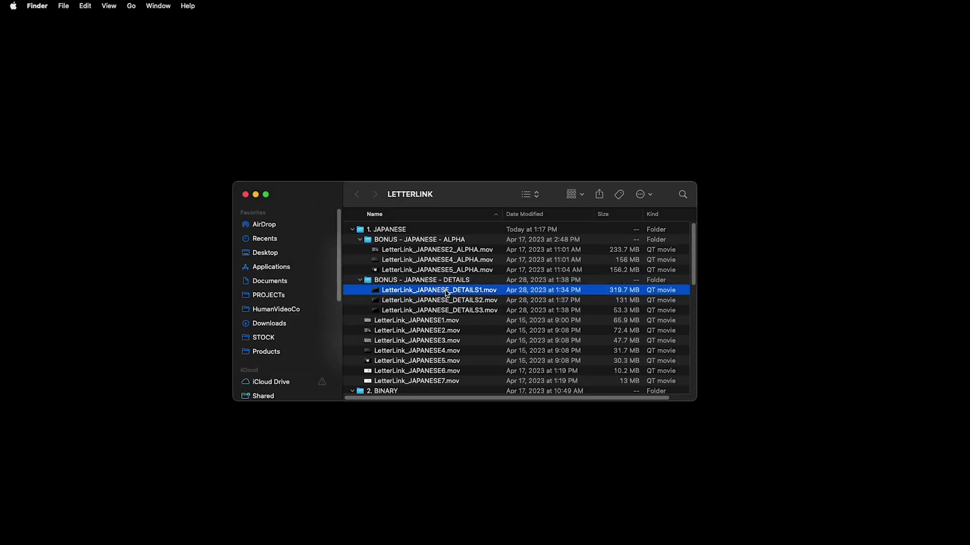
key("space")
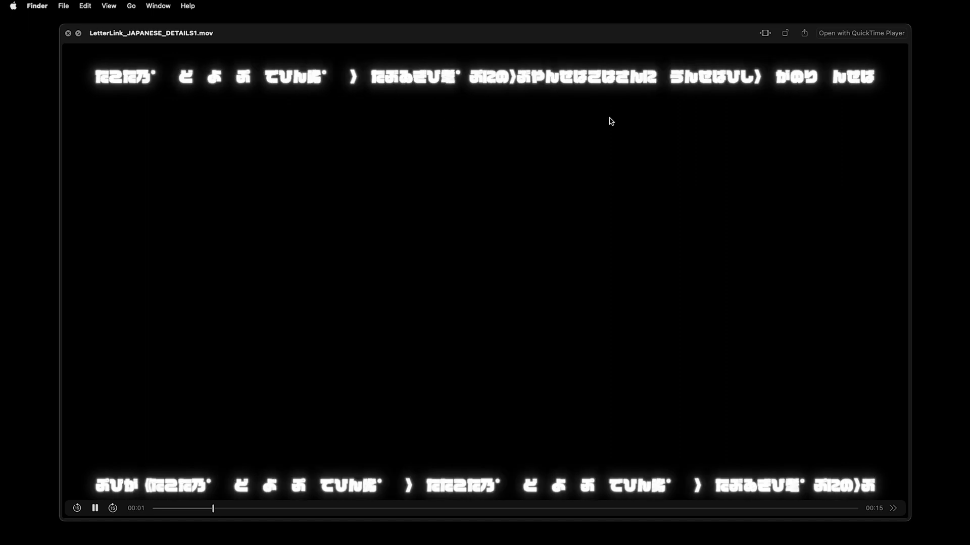
key("space")
left_click(460, 311)
key("space")
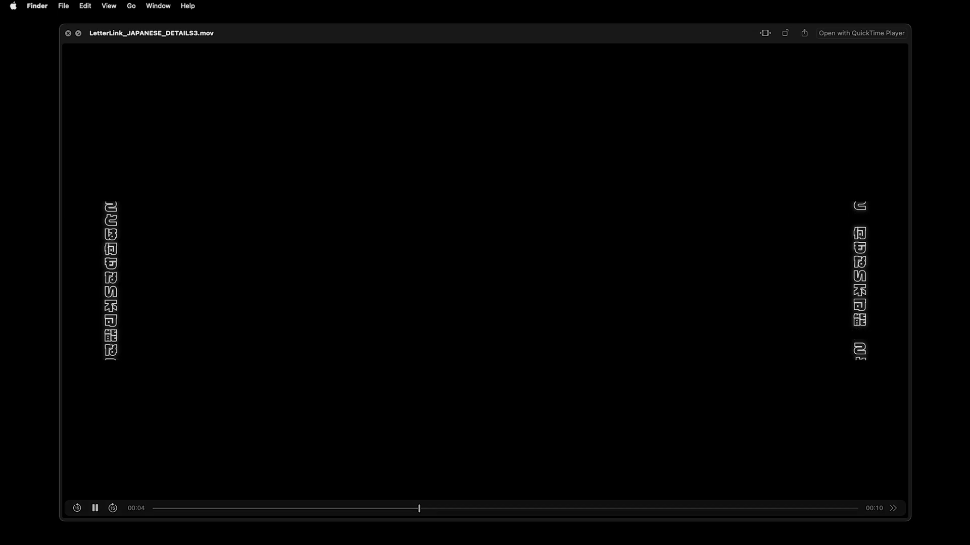
key("space")
- Preview ColorBurn1 from BONUS - FAUX FILM - COLOR BURN, then collapse the list to six folders
scroll(433, 357, "down", 15)
scroll(433, 357, "down", 4)
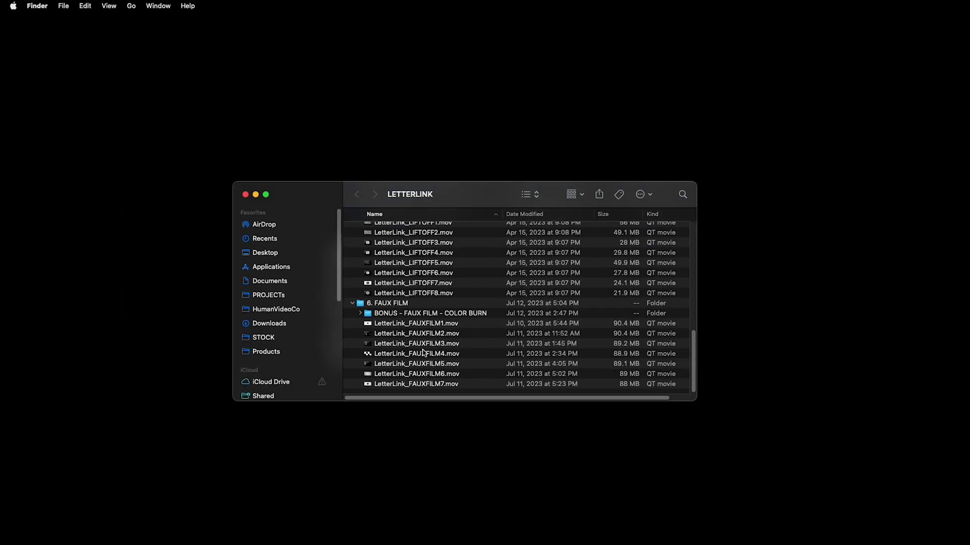
left_click(358, 313)
left_click(426, 323)
key("space")
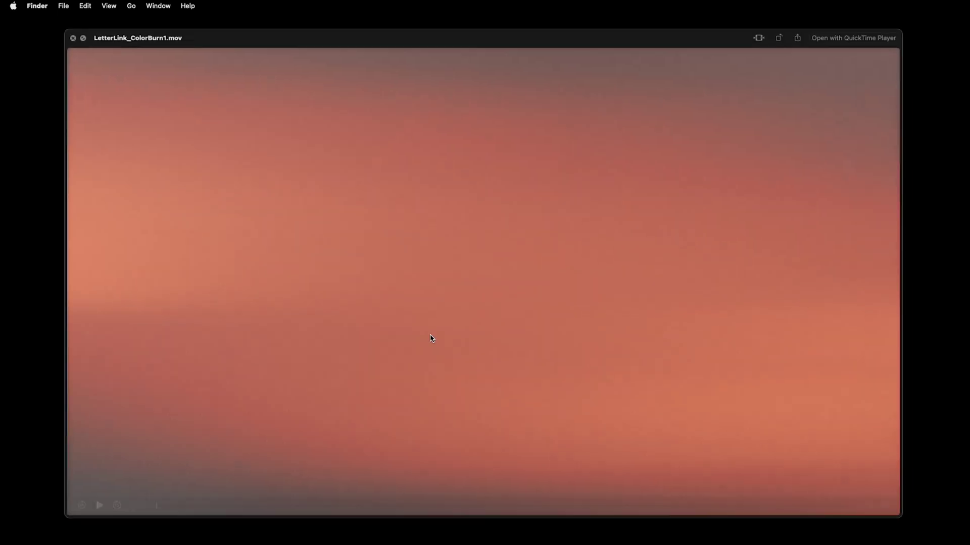
key("space")
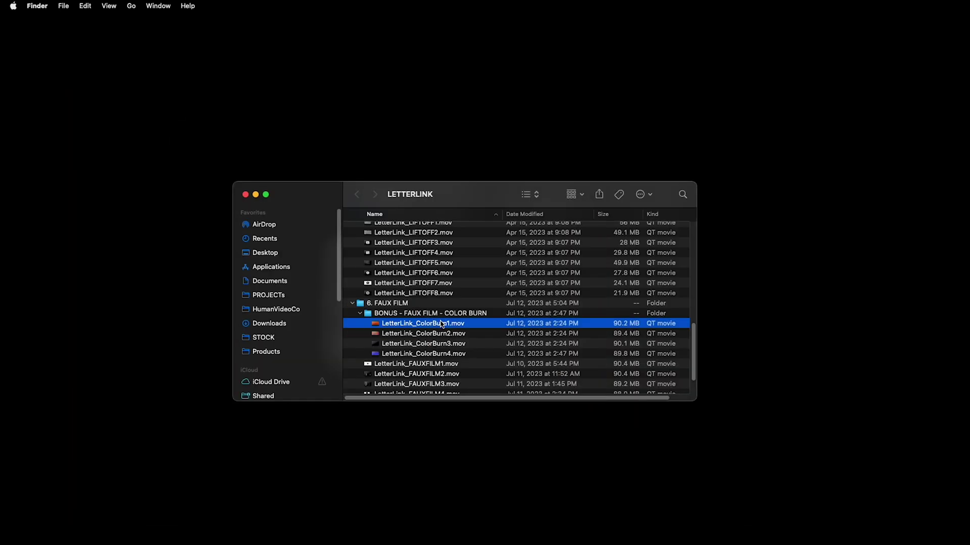
scroll(440, 323, "up", 10)
key("super+alt+Left")
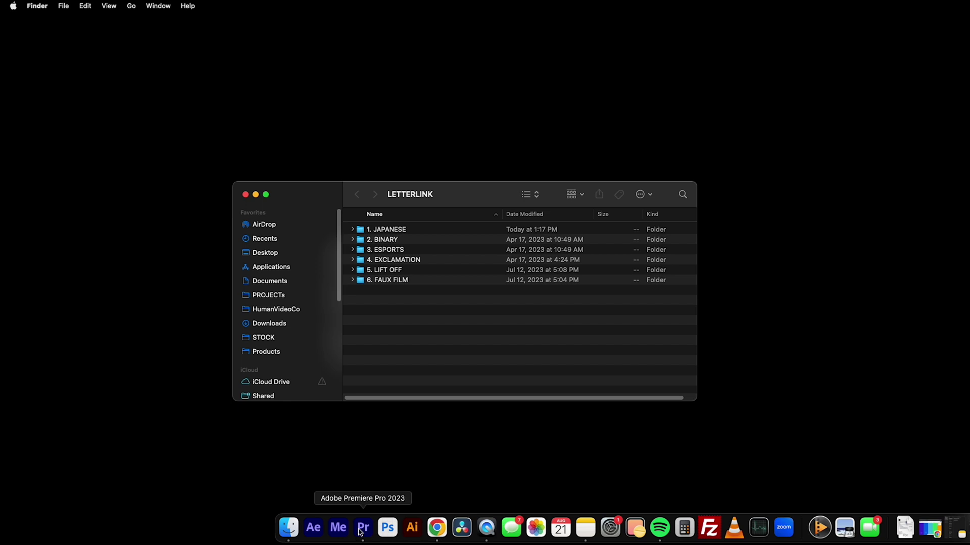
- Import all six LetterLink folders from Finder into Premiere's VIDEO bin
left_click(378, 528)
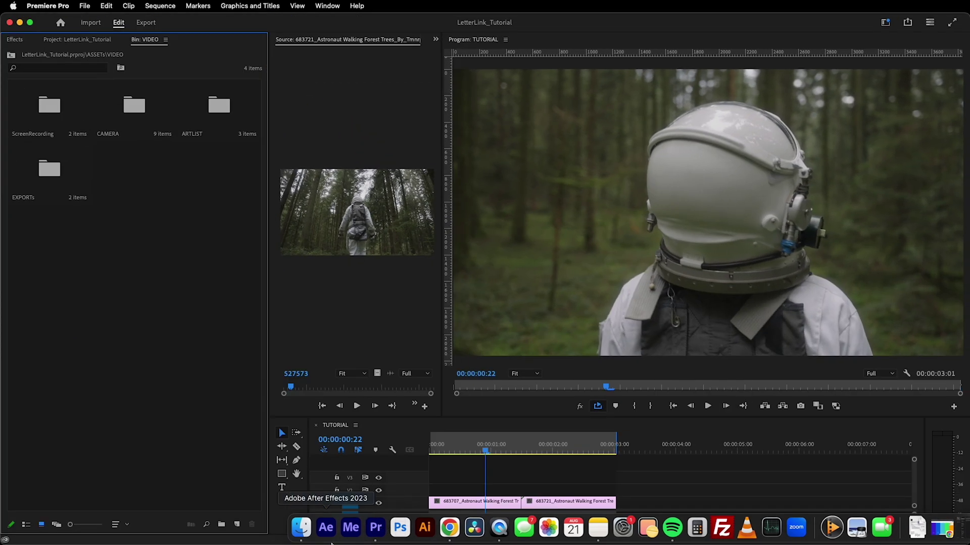
left_click(301, 529)
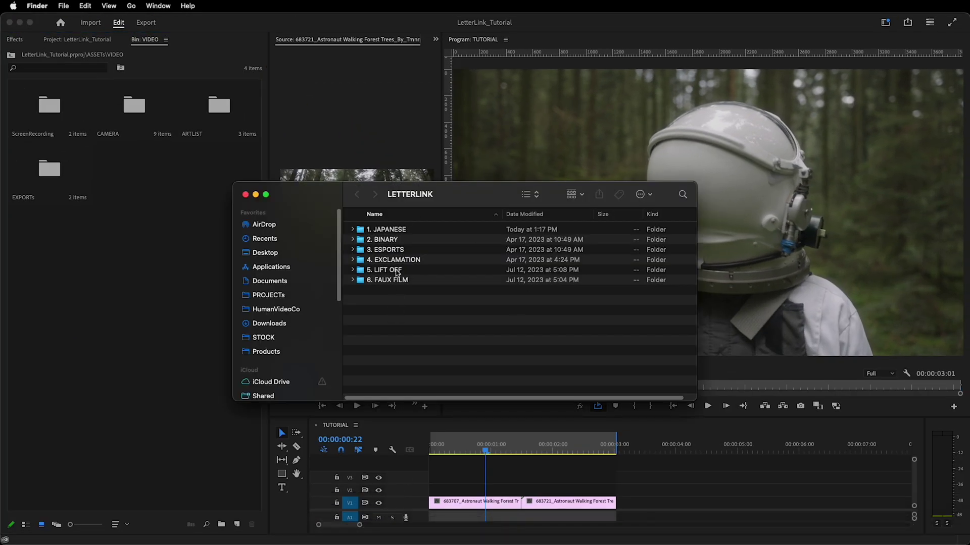
key("super+a")
left_click_drag(393, 252, 130, 249)
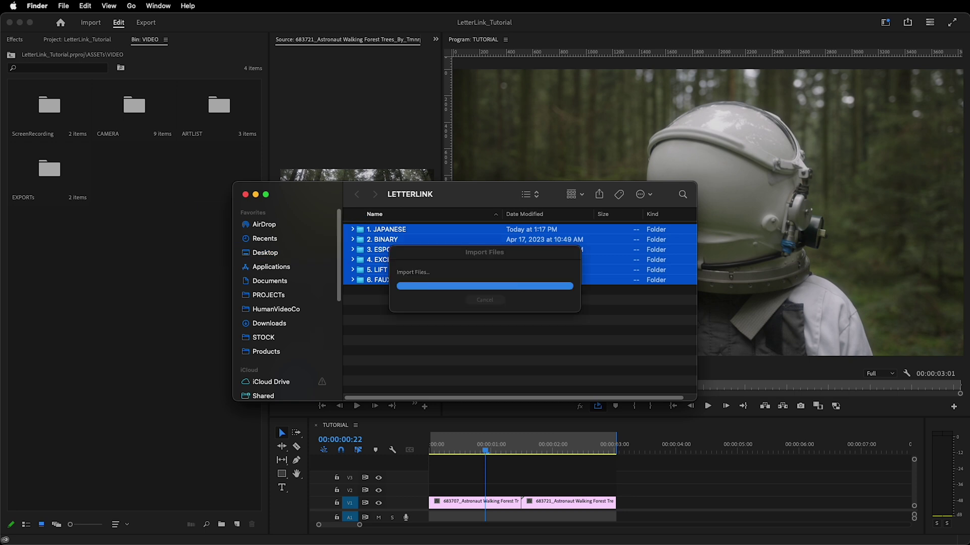
left_click(167, 320)
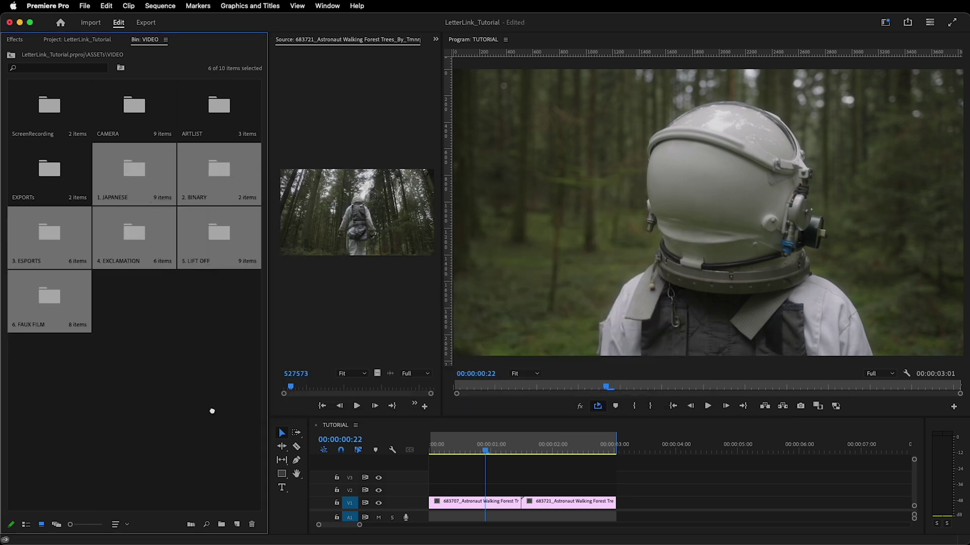
- Gather the imported folders into a new bin named LETTERLINK and open it
left_click(221, 525)
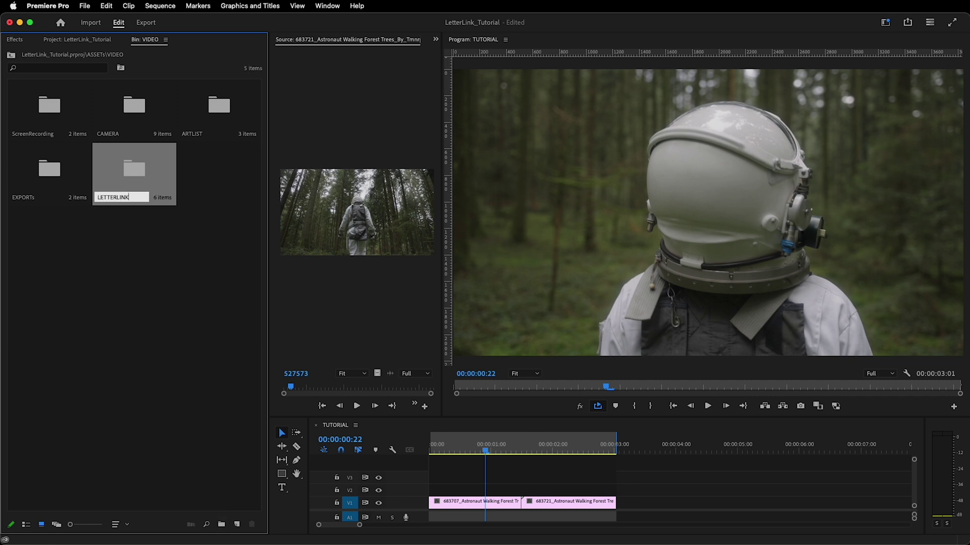
left_click(166, 260)
double_click(148, 182)
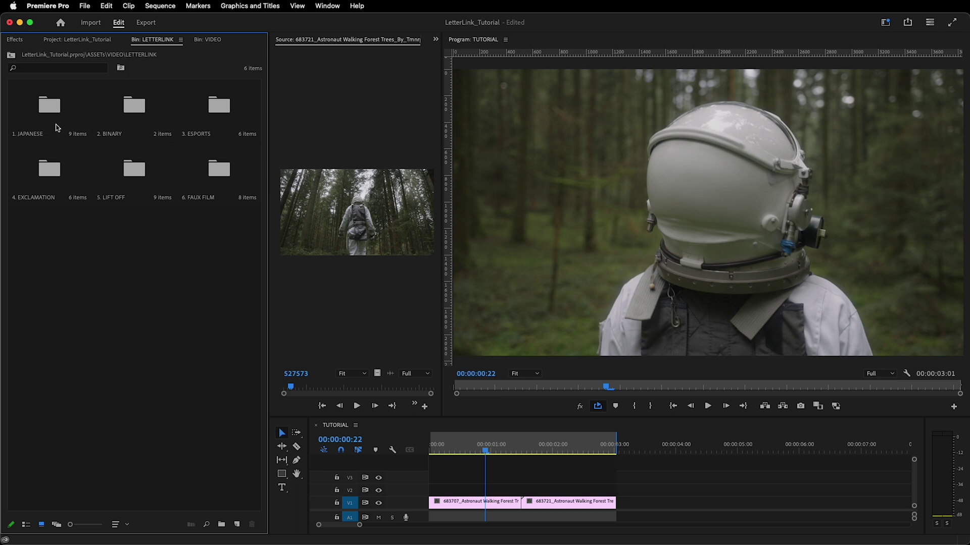
- Open the 6. FAUX FILM bin with larger thumbnails and play the sequence from about one second
double_click(220, 169)
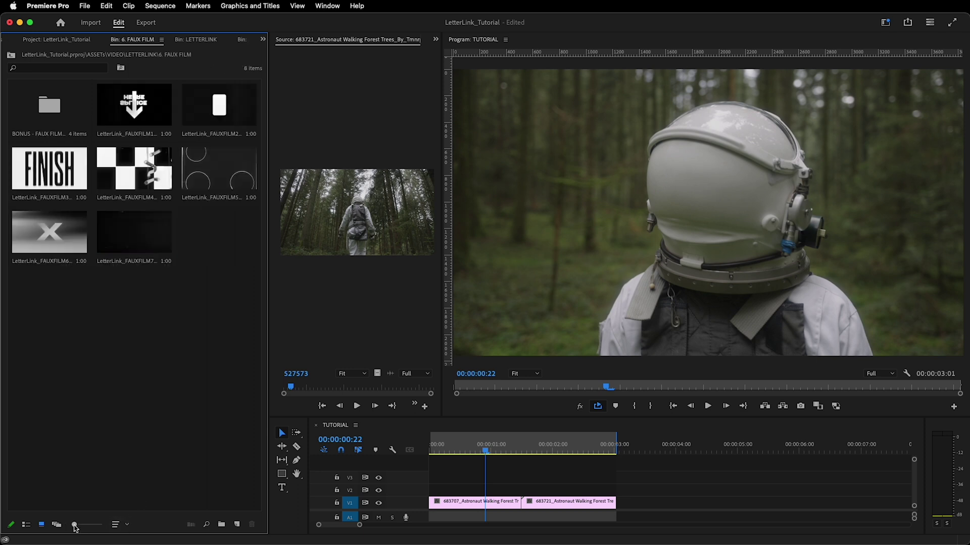
left_click_drag(74, 526, 76, 527)
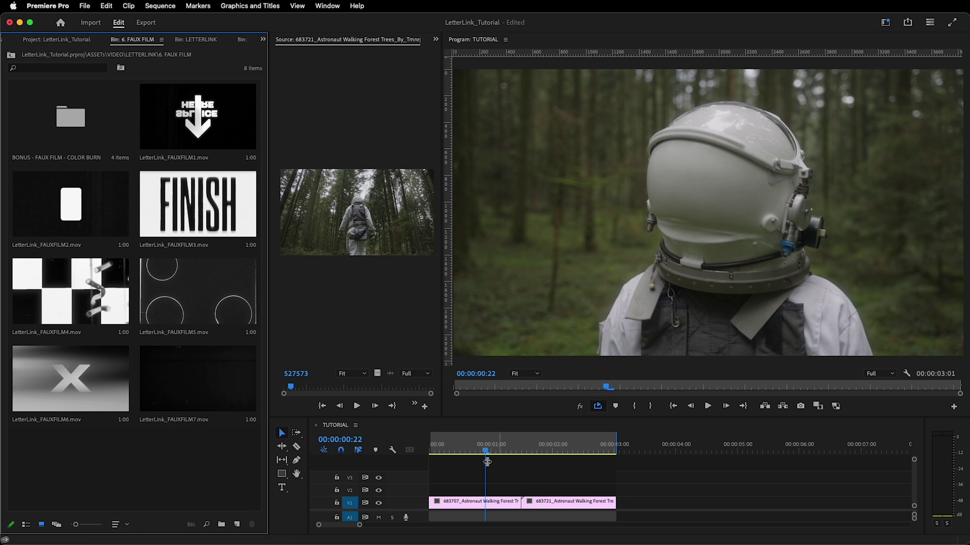
left_click_drag(510, 447, 503, 451)
key("space")
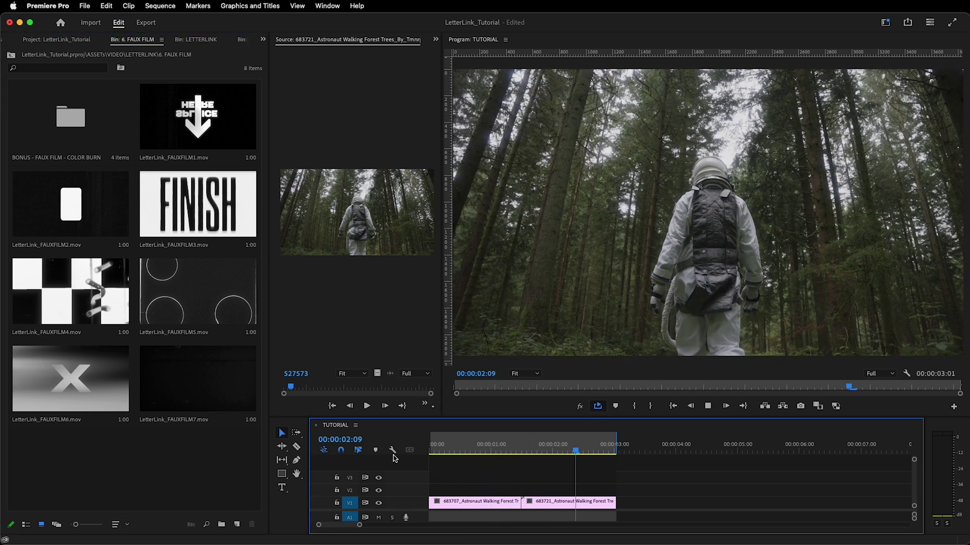
key("space")
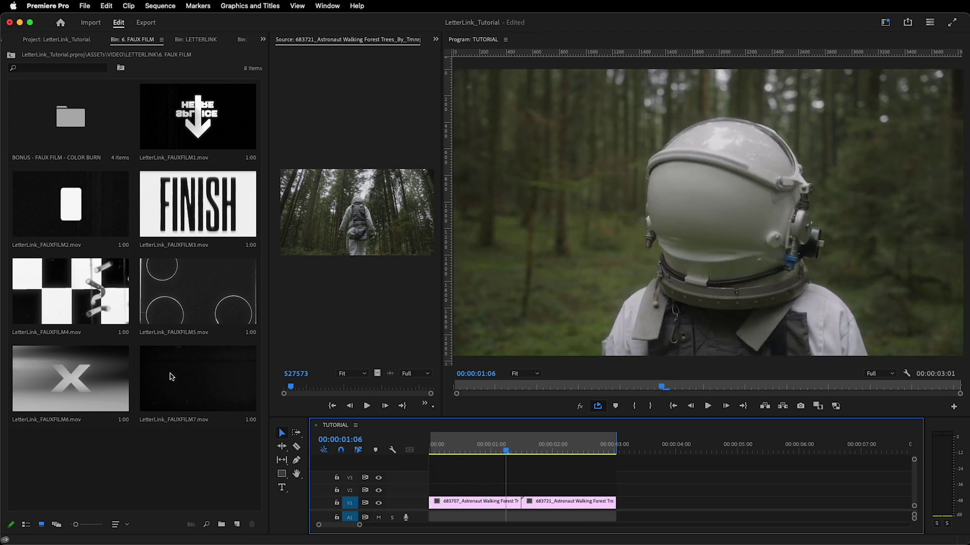
- Place LetterLink_FAUXFILM1.mov on V2, scrub to check it, and widen the Source monitor
left_click(175, 139)
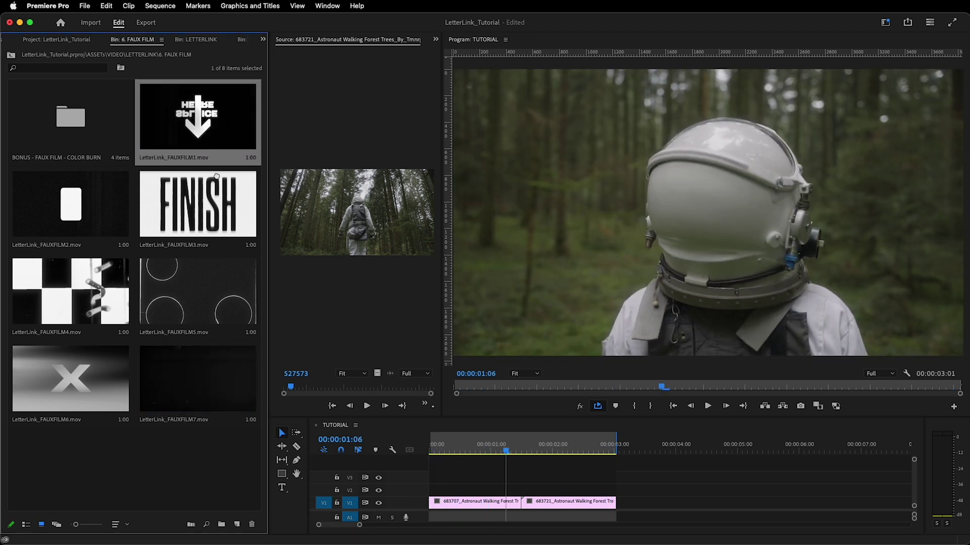
left_click_drag(465, 432, 496, 491)
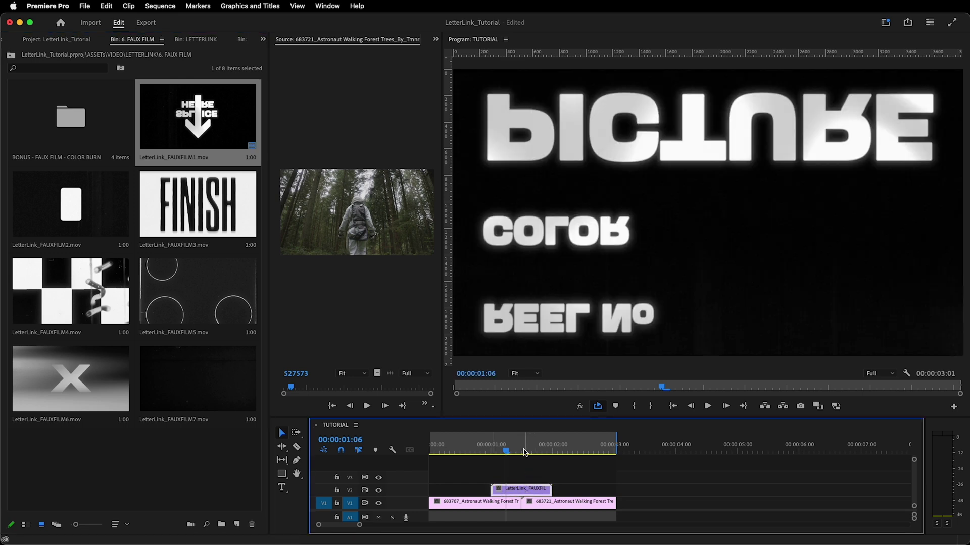
left_click_drag(520, 449, 554, 459)
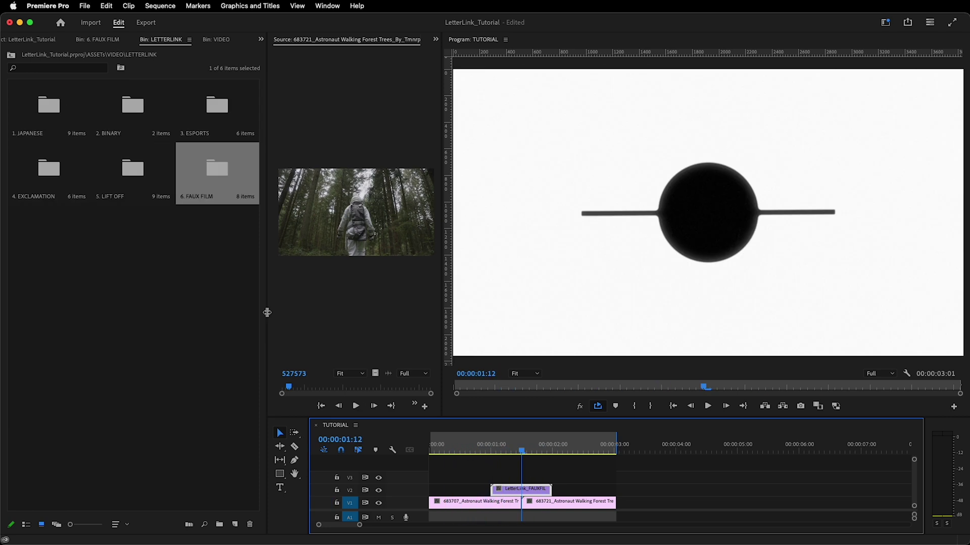
left_click_drag(266, 313, 151, 313)
- Show the Effect Controls panel for the FAUXFILM1 overlay clip on V2
left_click(436, 42)
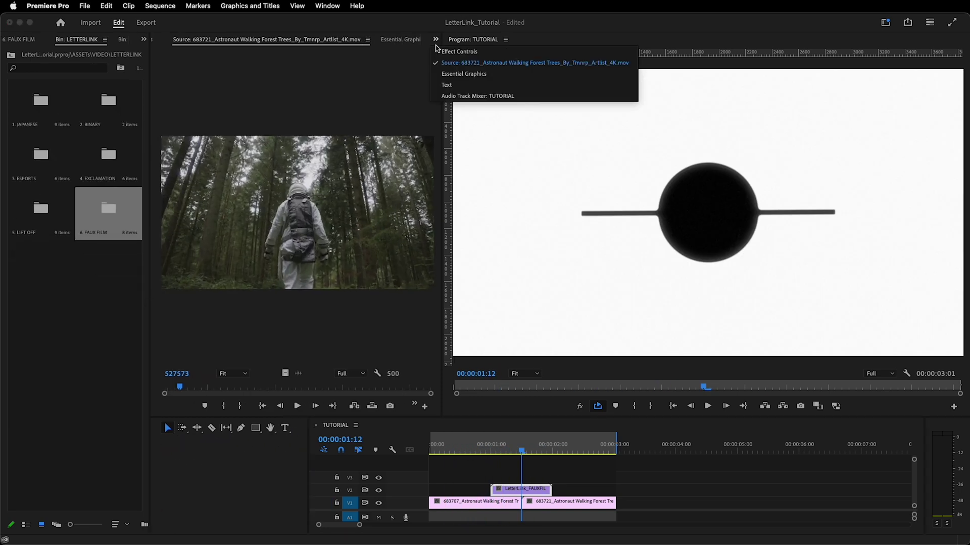
left_click(444, 56)
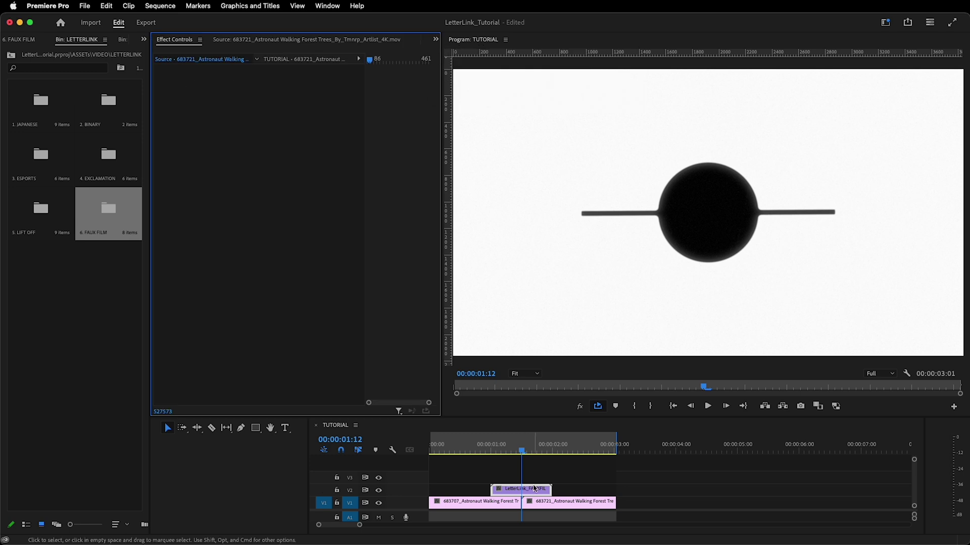
double_click(529, 490)
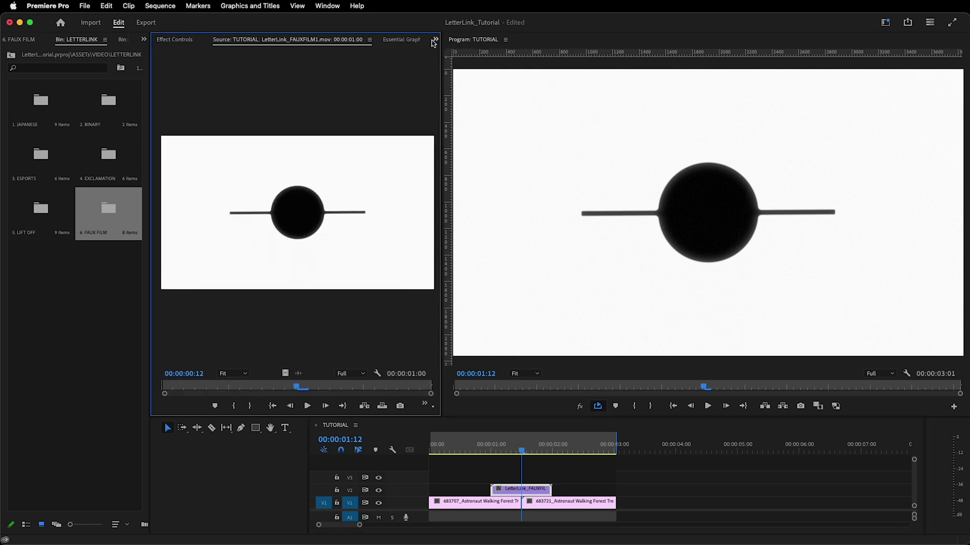
left_click(181, 45)
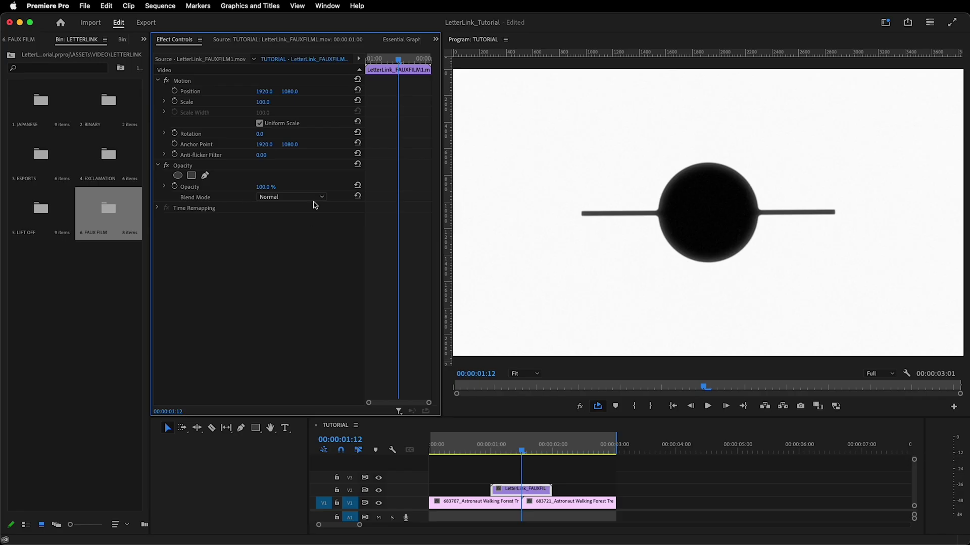
- Open the Blend Mode dropdown under Opacity for the FAUXFILM1 overlay
left_click(310, 198)
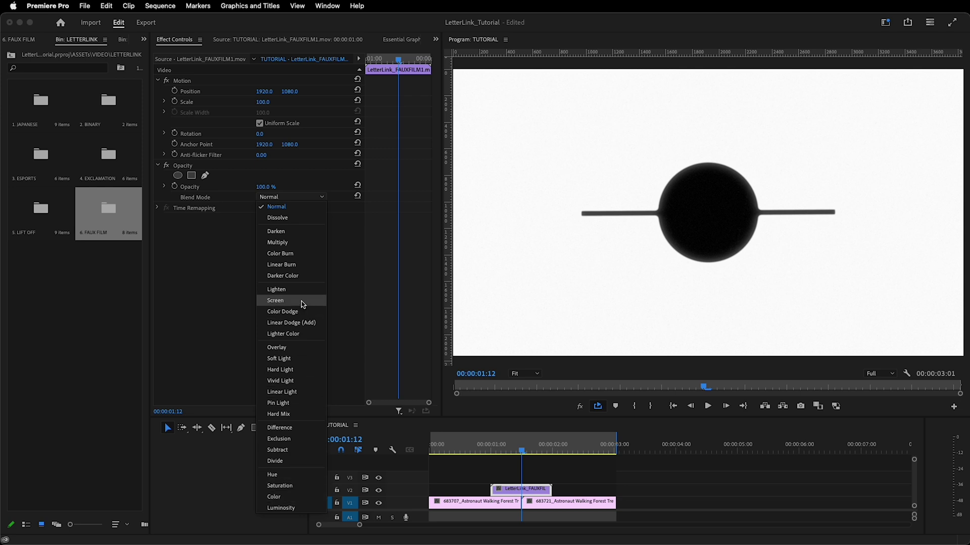
- Set the FAUXFILM1 overlay to Screen blend mode and preview it around 00:00:01:13
left_click(302, 304)
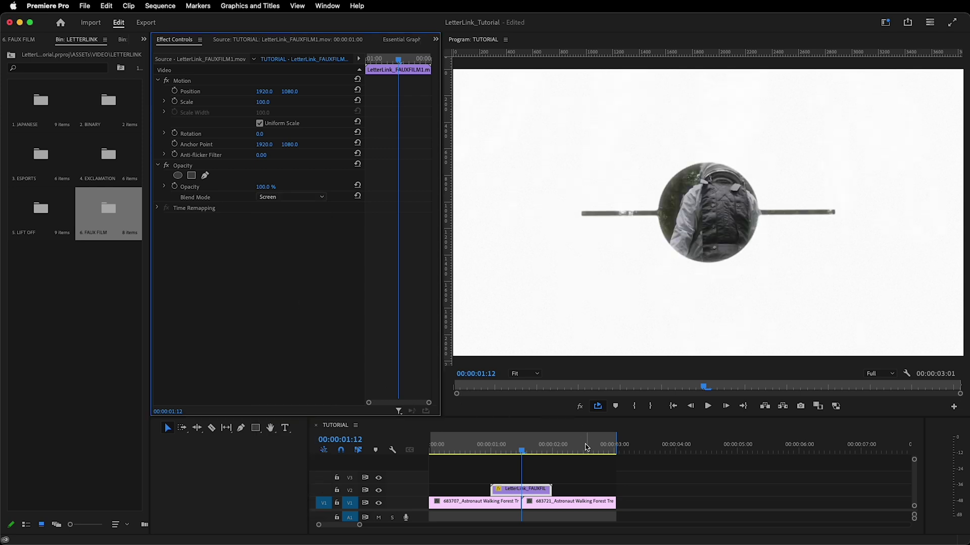
left_click_drag(523, 451, 408, 451)
key("space")
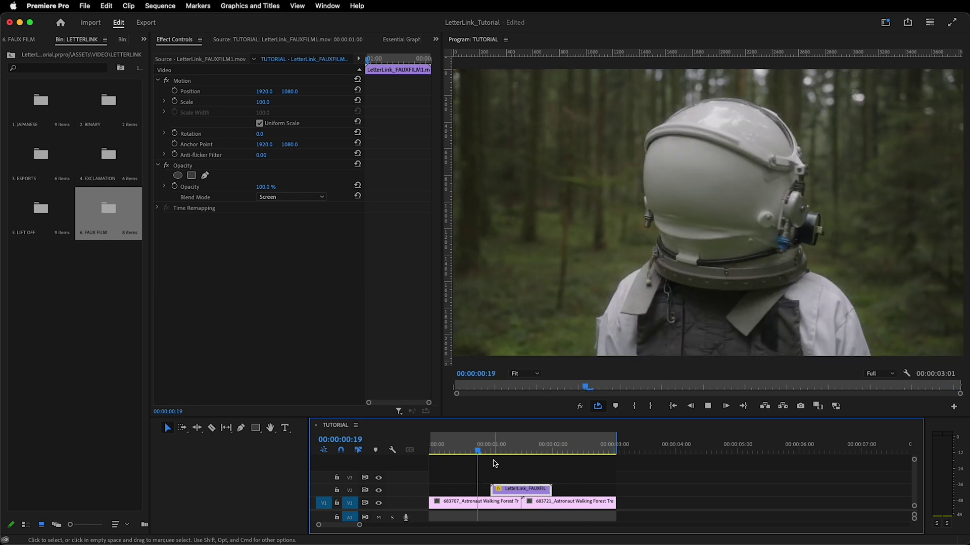
left_click(525, 451)
key("Right")
key("Right")
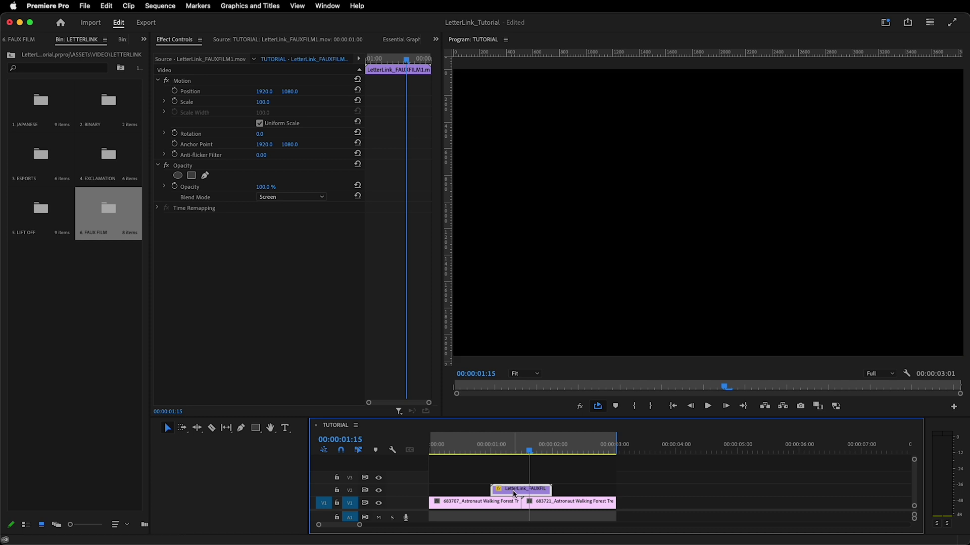
- Replace the V2 overlay with LetterLink_FAUXFILM5 from the 6. FAUX FILM bin and preview it
double_click(112, 223)
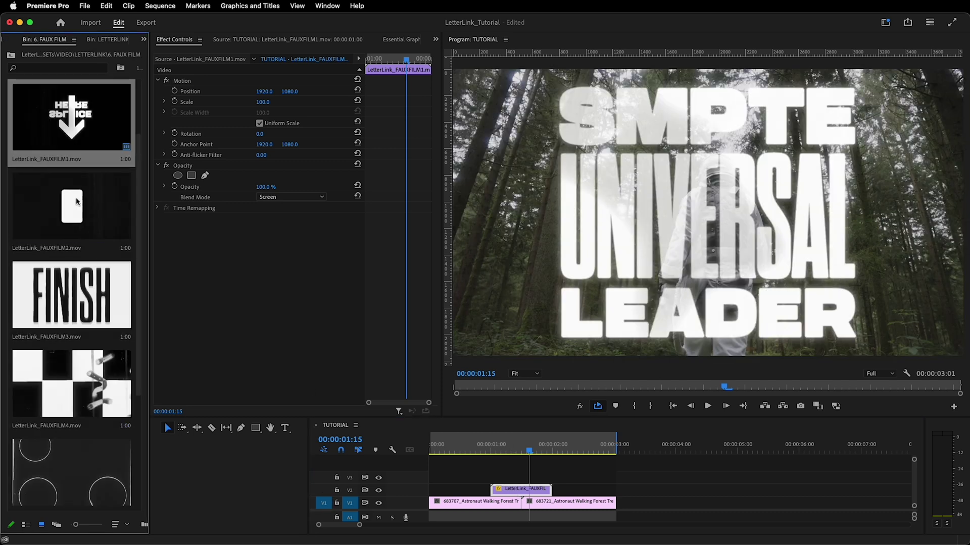
scroll(66, 285, "down", 4)
mouse_move(66, 286)
left_mouse_down()
mouse_move(510, 489)
mouse_move(66, 315)
mouse_move(75, 306)
left_mouse_up()
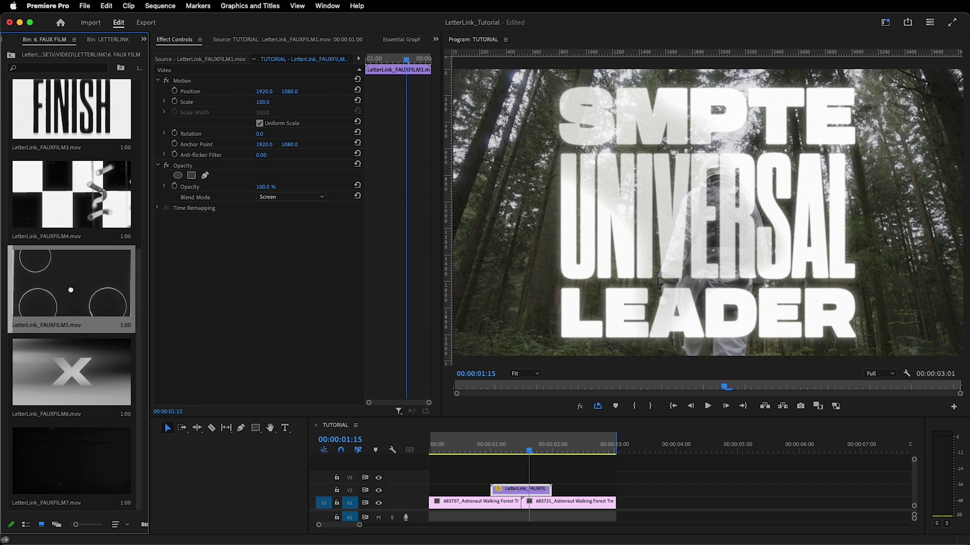
left_click_drag(68, 289, 528, 492)
left_click_drag(533, 451, 470, 453)
key("space")
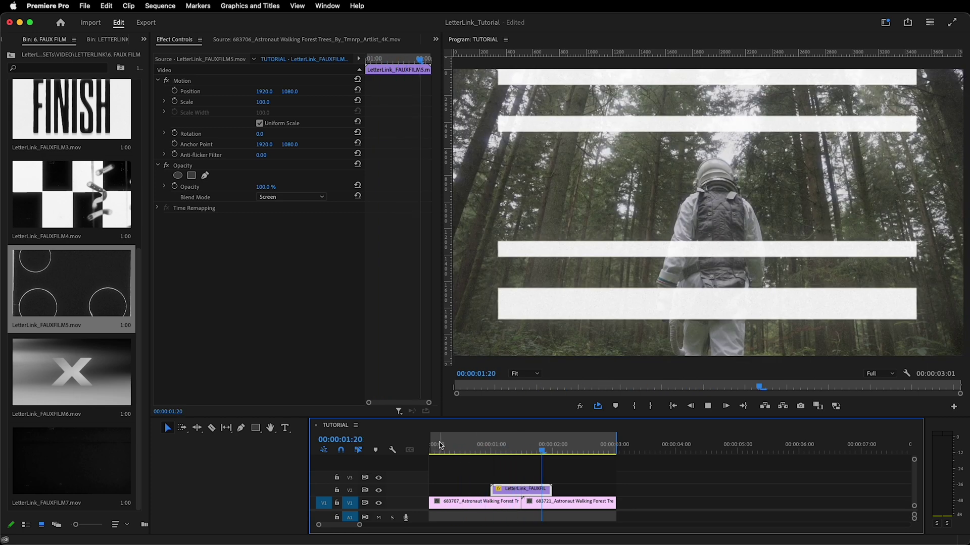
left_click_drag(537, 450, 485, 451)
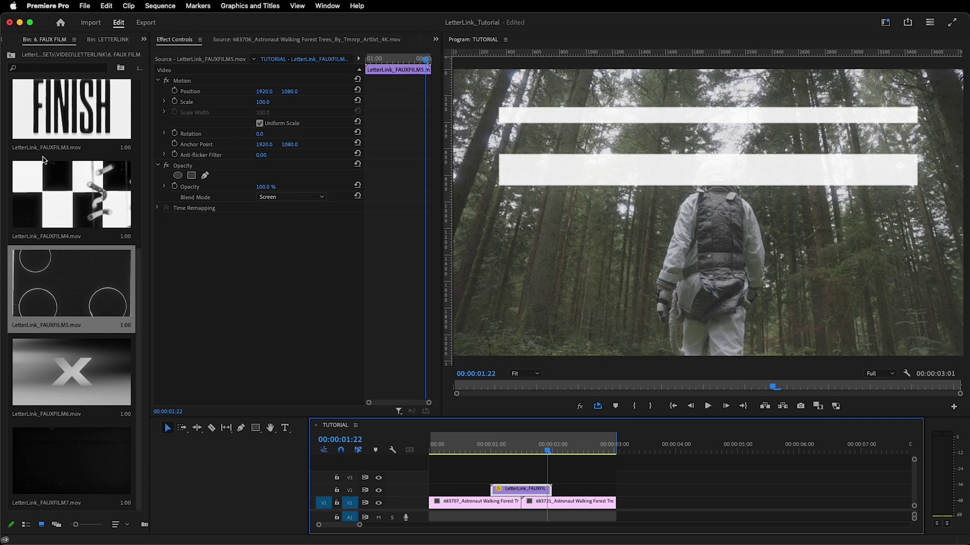
scroll(59, 95, "up", 5)
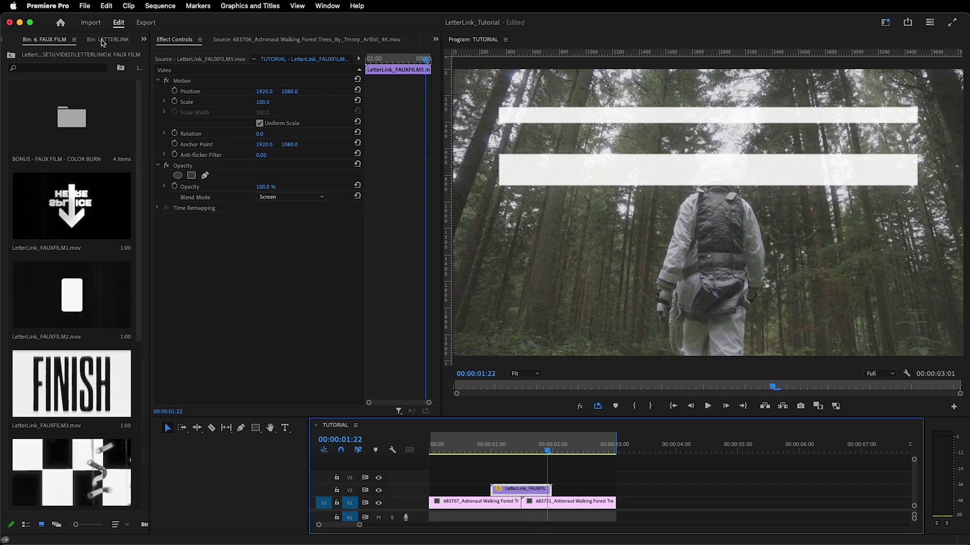
left_click(102, 40)
- Replace the V2 overlay with LetterLink_JAPANESE1 from the 1. JAPANESE bin and play it back
double_click(44, 104)
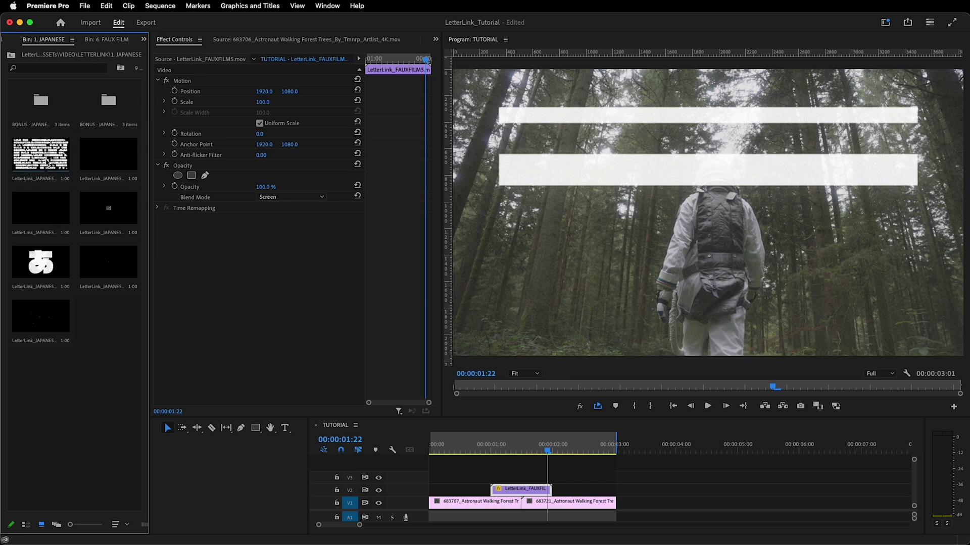
left_click_drag(47, 160, 521, 479)
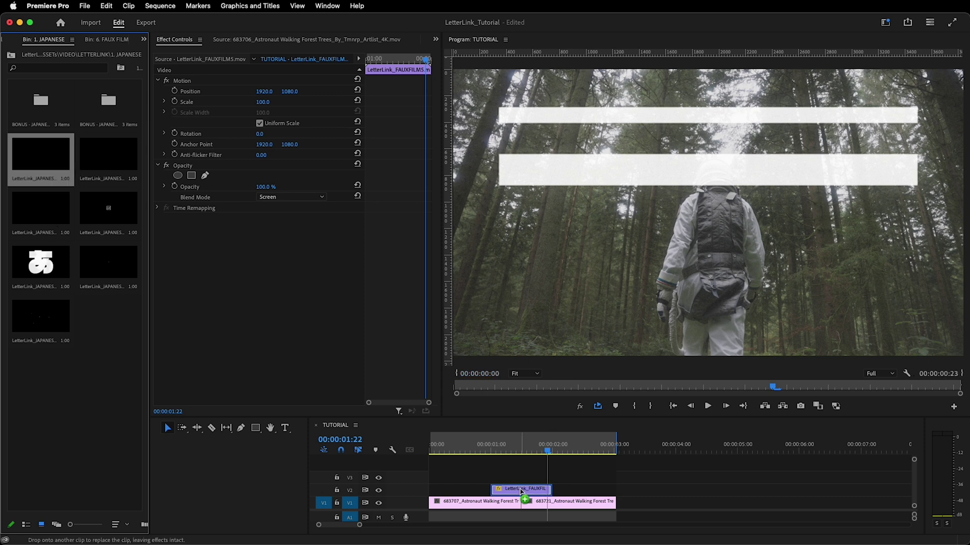
left_click(479, 451)
key("space")
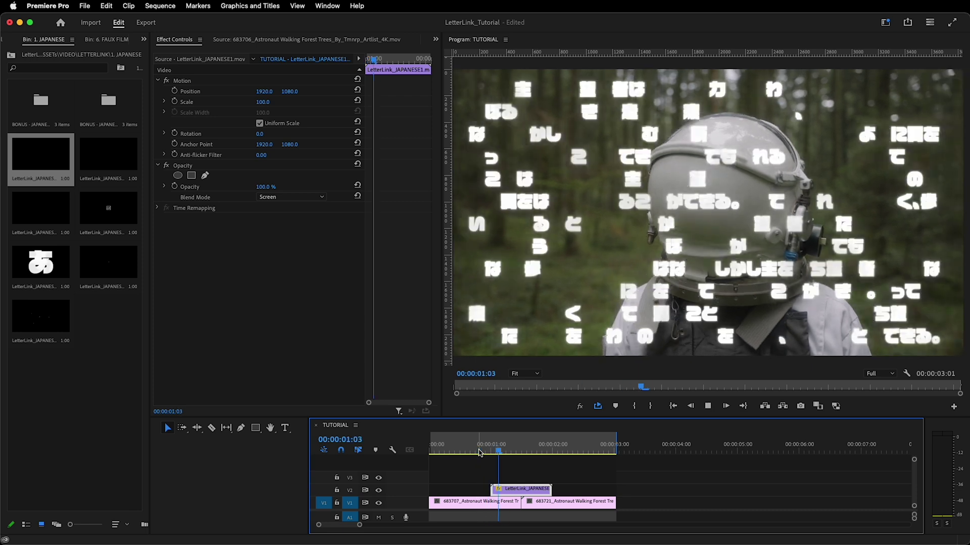
left_click(481, 451)
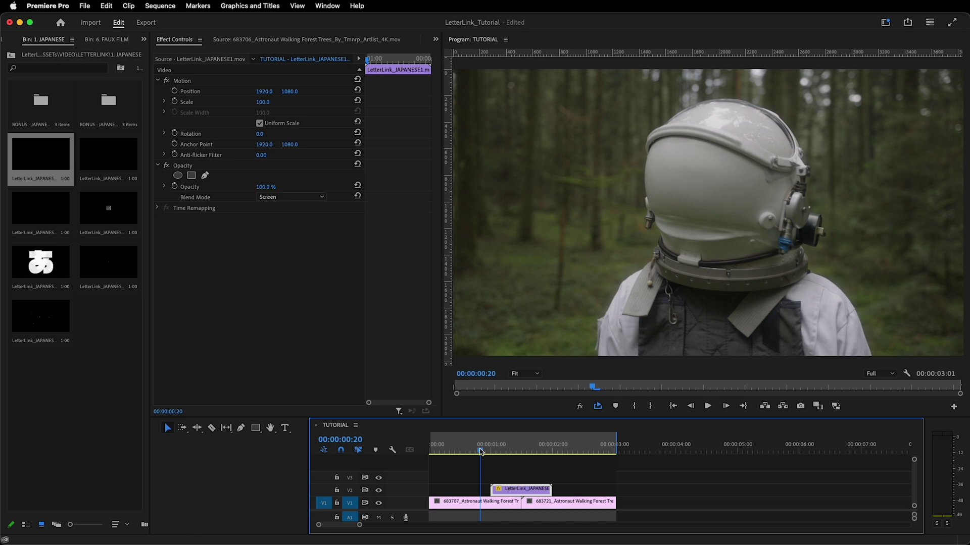
key("space")
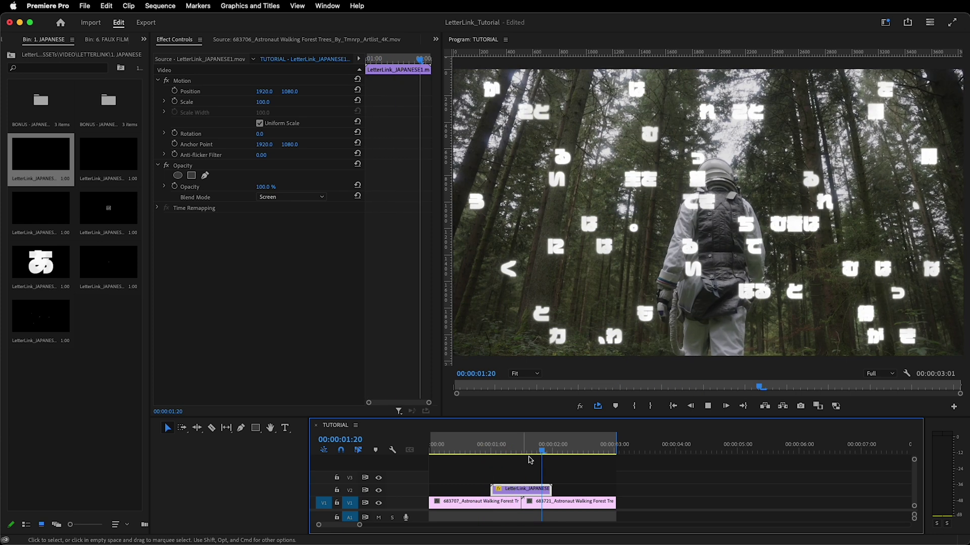
left_click_drag(544, 451, 522, 451)
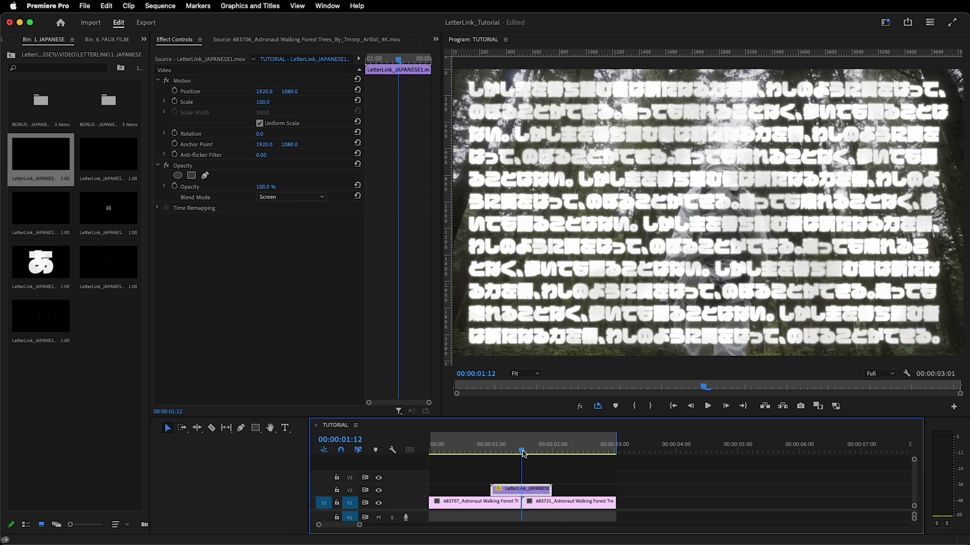
- Speed up the Japanese overlay, shift it 5 frames later, and preview it from 00:00:01:00
right_click(531, 494)
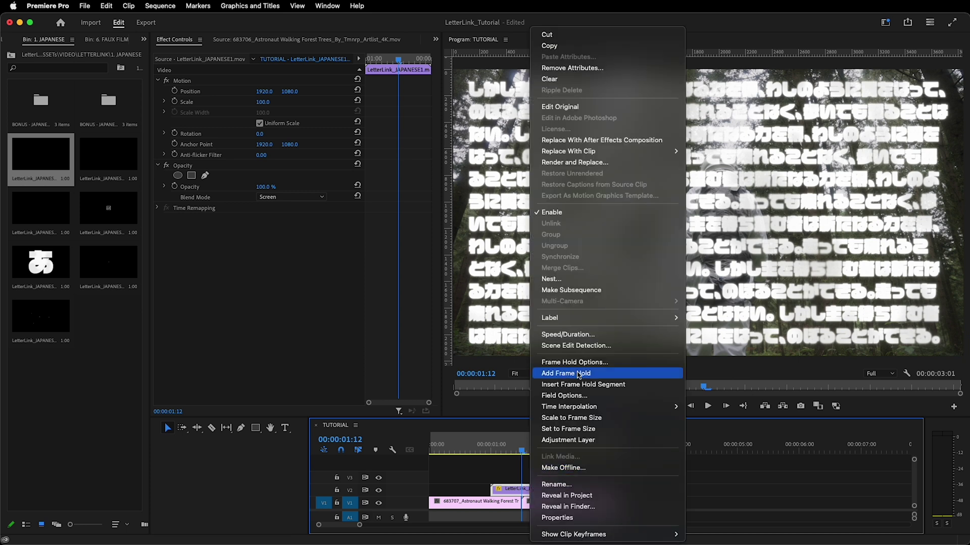
left_click(584, 342)
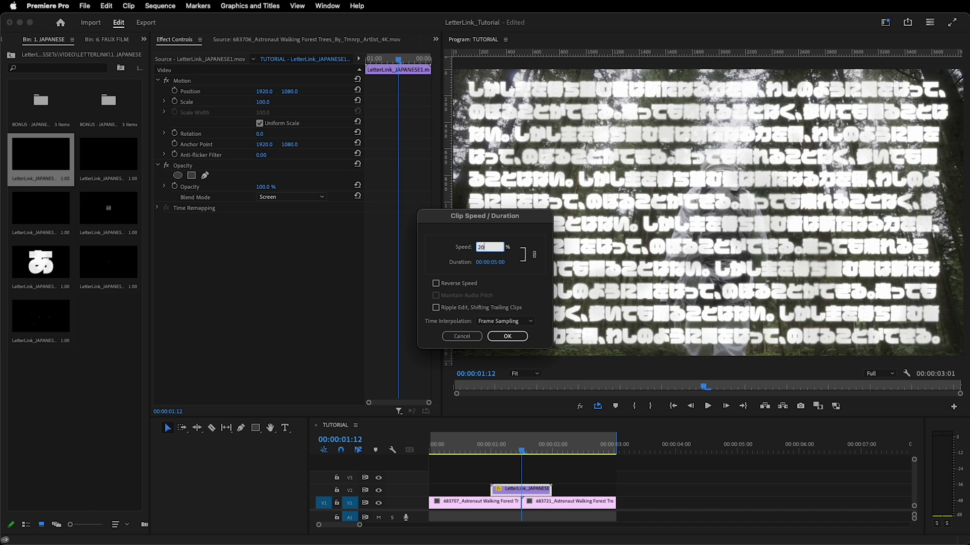
left_click(507, 336)
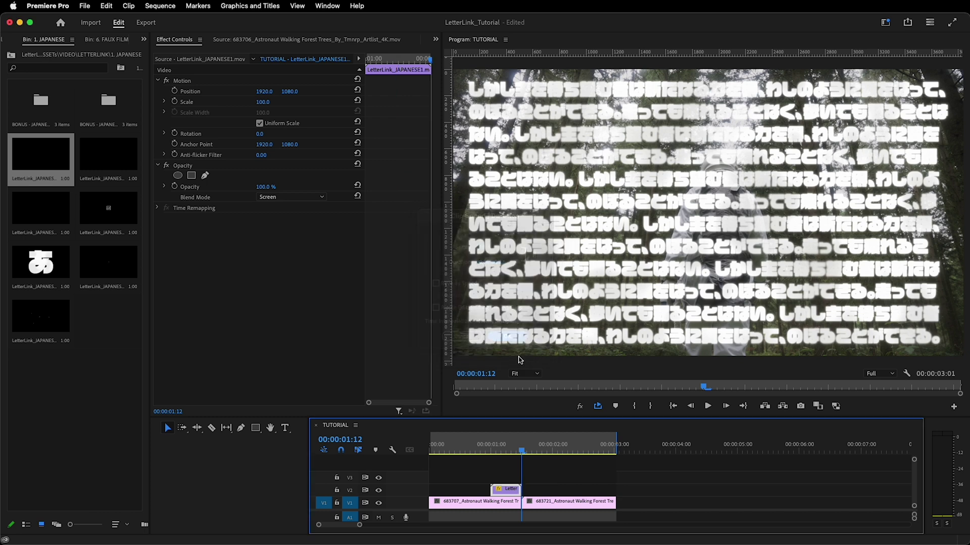
left_click_drag(509, 491, 522, 493)
left_click_drag(527, 493, 530, 493)
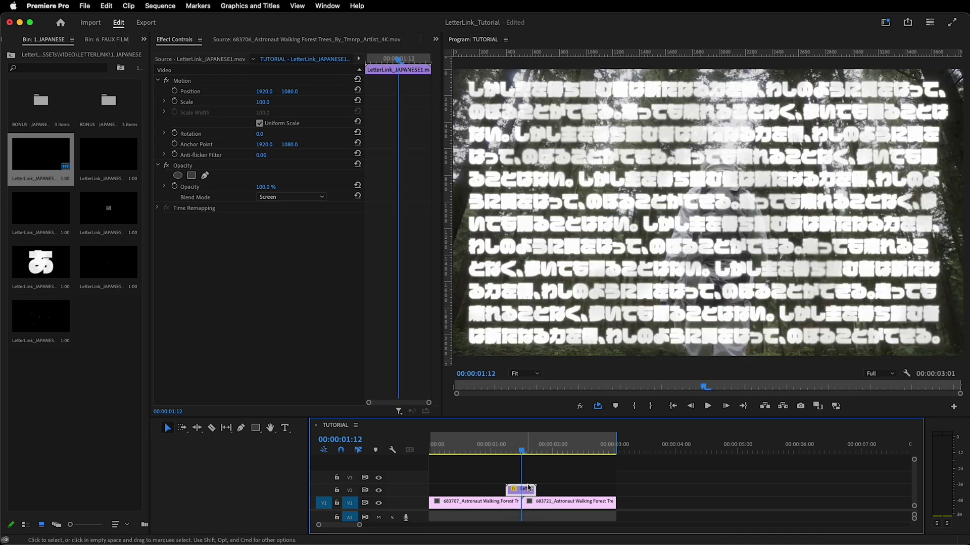
left_click(493, 452)
key("space")
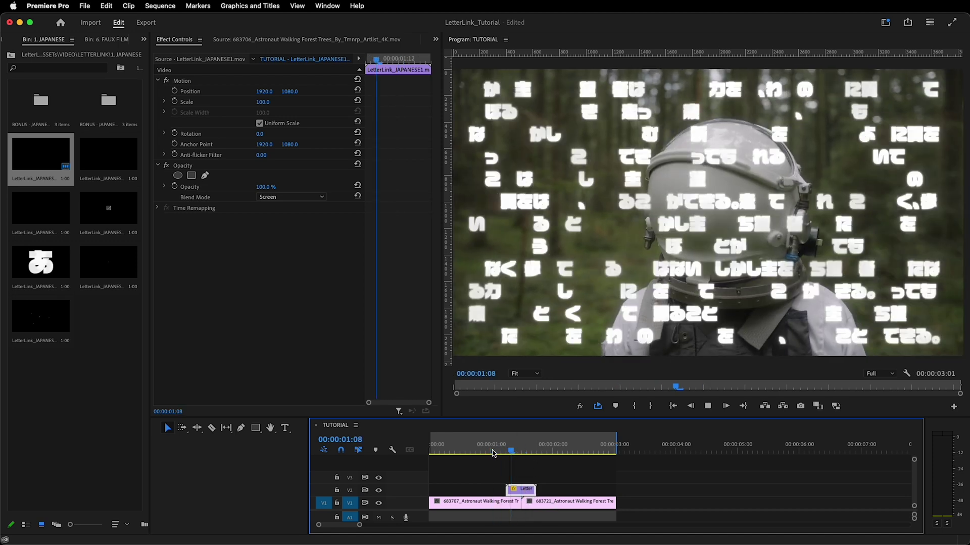
left_click(494, 452)
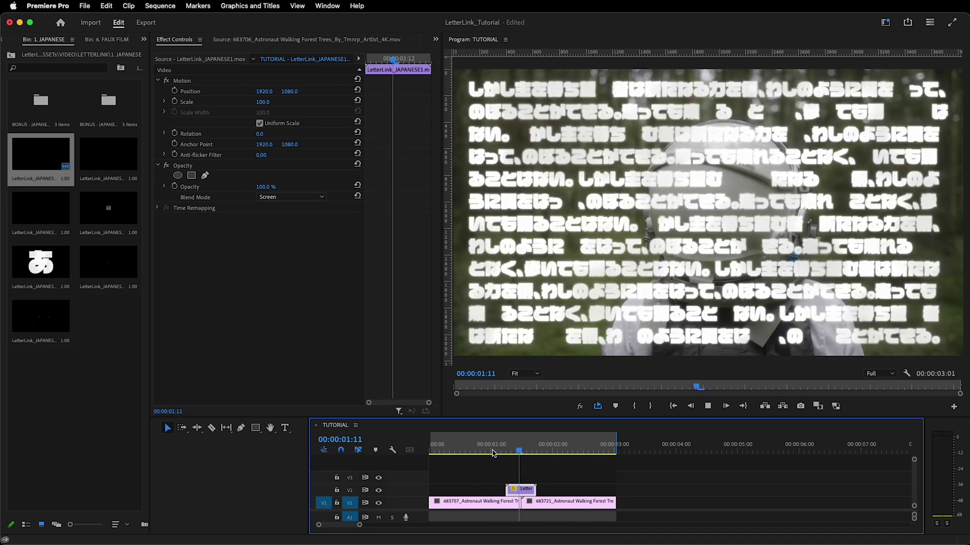
key("space")
- Swap the V2 overlay for LetterLink_JAPANESE5 and play it from 00:00:01:06
left_click(43, 273)
left_click_drag(42, 273, 521, 489)
left_click(506, 448)
key("space")
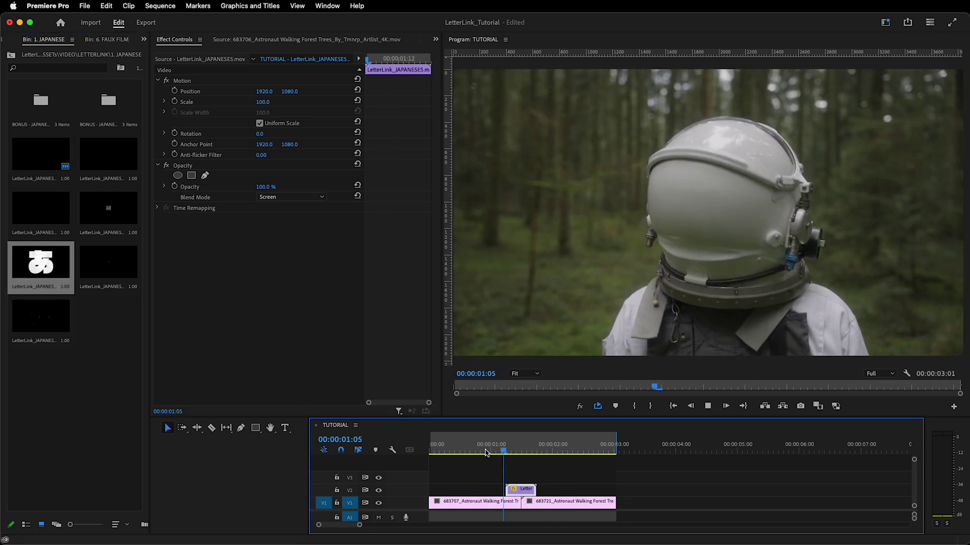
- Reset the Japanese letter clip's speed to 100 in Clip Speed/Duration
right_click(525, 489)
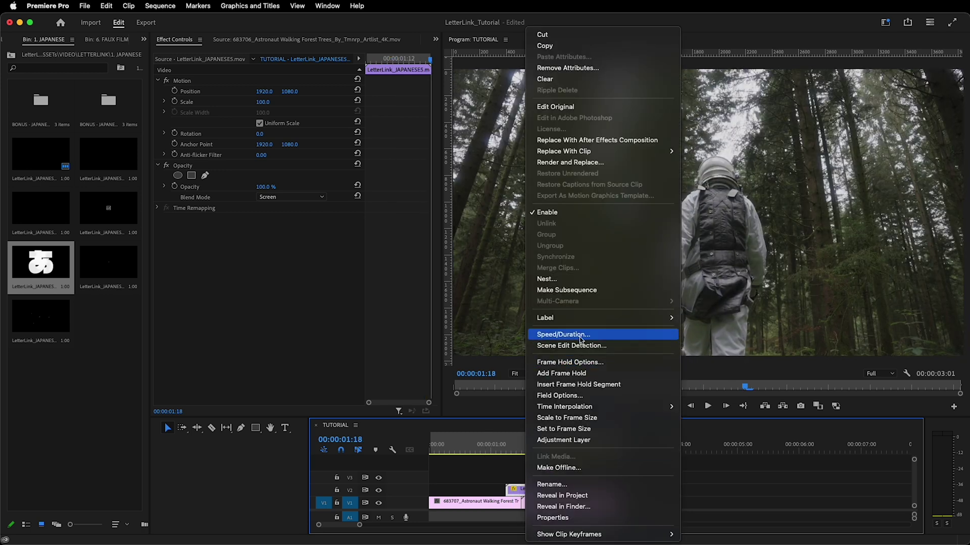
left_click(581, 336)
type("100")
key("Return")
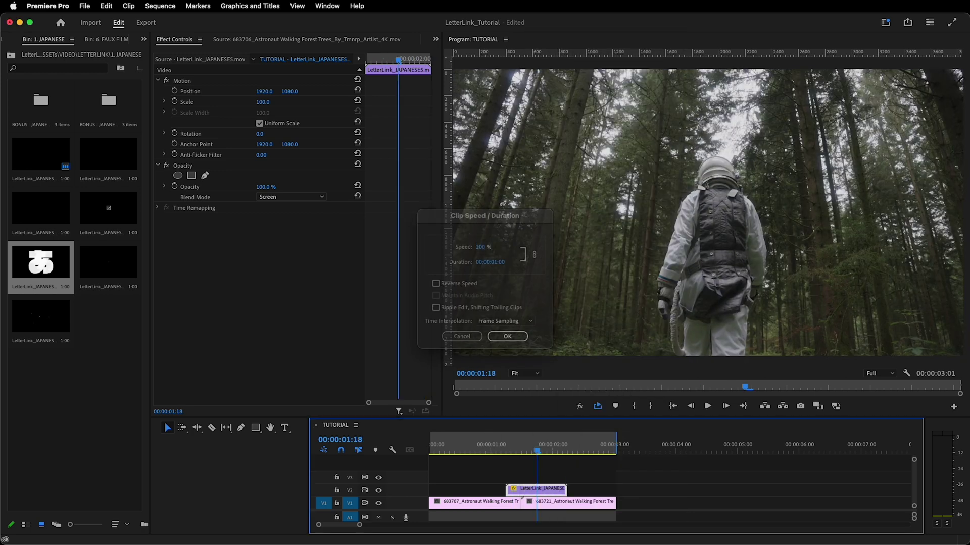
- Move the letter clip 8 frames earlier and preview it from about one second
left_click_drag(546, 491, 530, 497)
left_click(489, 447)
key("space")
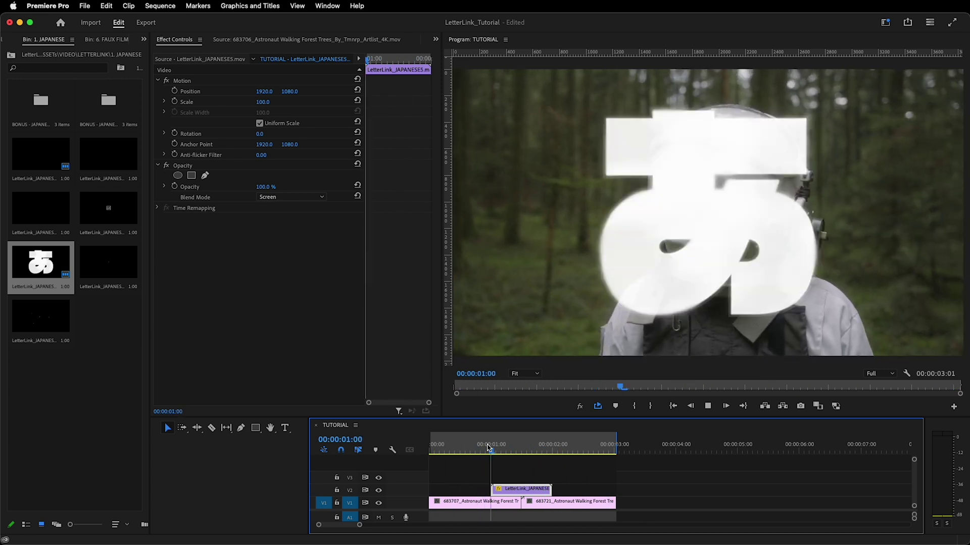
key("space")
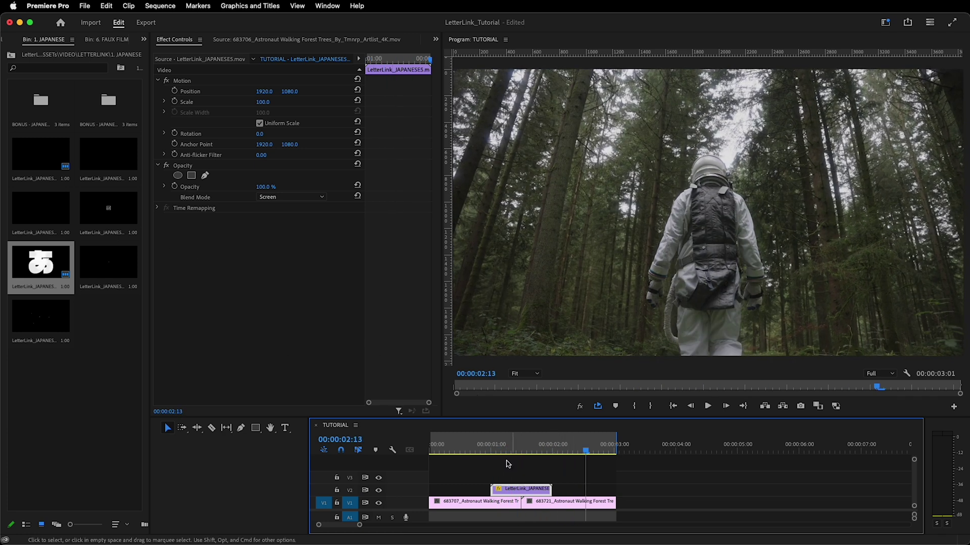
mouse_move(489, 448)
left_mouse_down()
mouse_move(554, 447)
mouse_move(487, 449)
left_mouse_up()
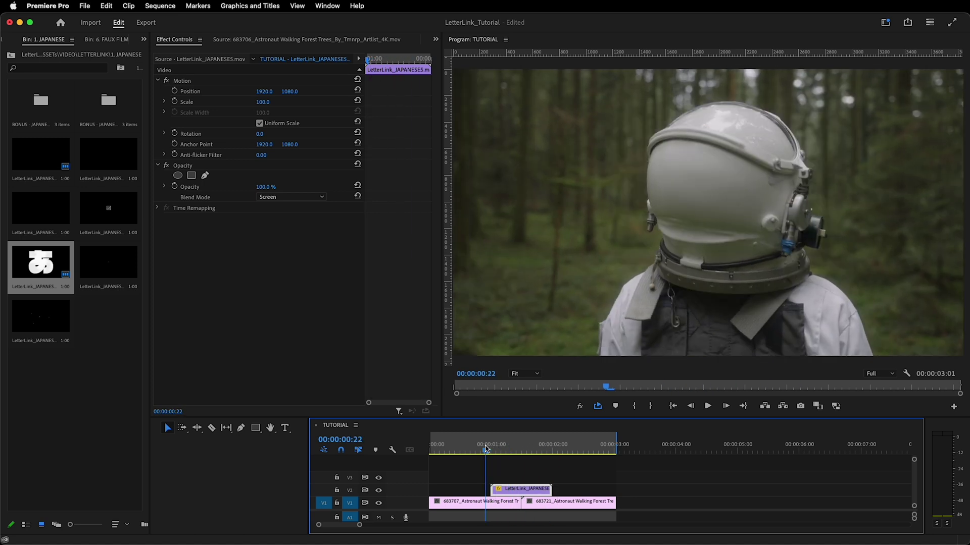
key("space")
- Trim the letter clip's start later so it flashes briefly over the cut
key("space")
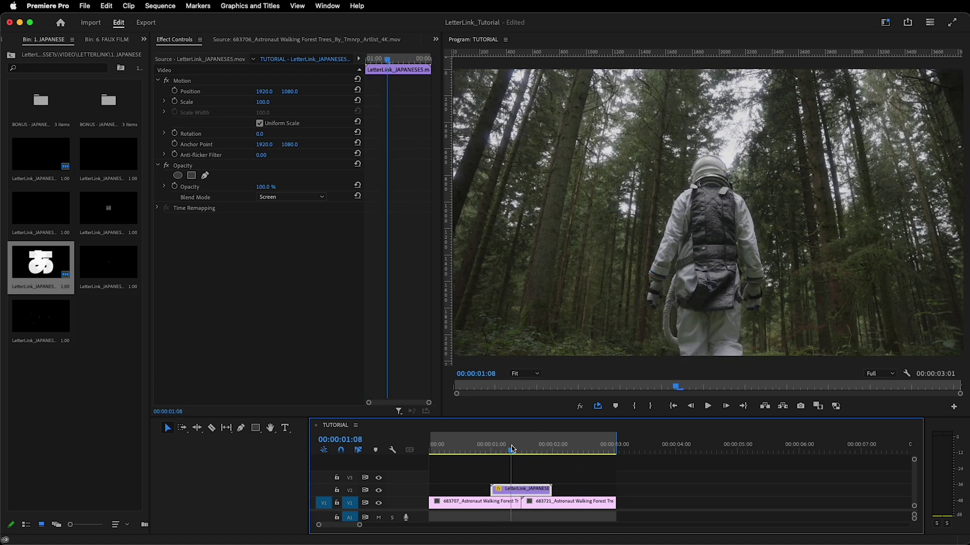
left_click_drag(491, 489, 531, 490)
key("space")
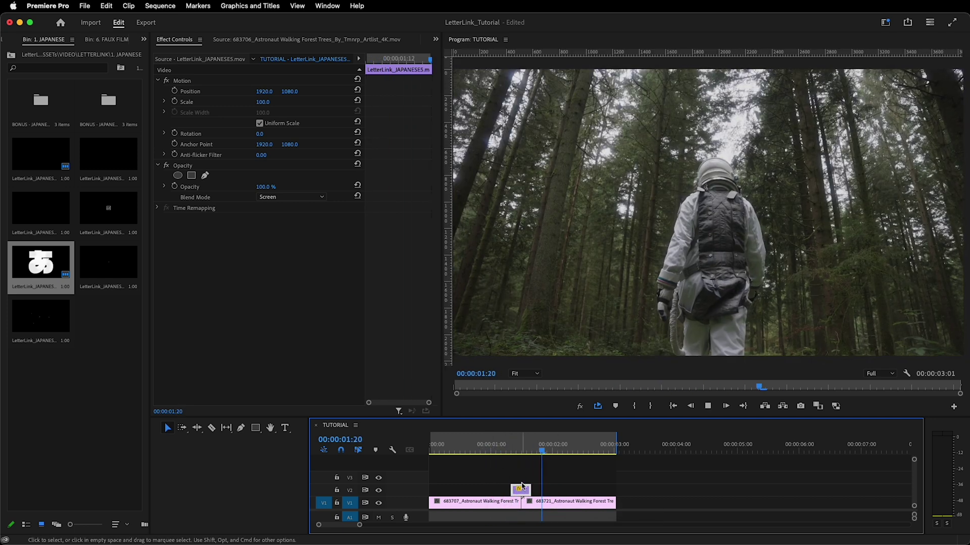
left_click_drag(150, 227, 206, 228)
- Place LetterLink_LIFTOFF8.mov from the 5. LIFT OFF bin on V2 above the cut and preview it
double_click(83, 269)
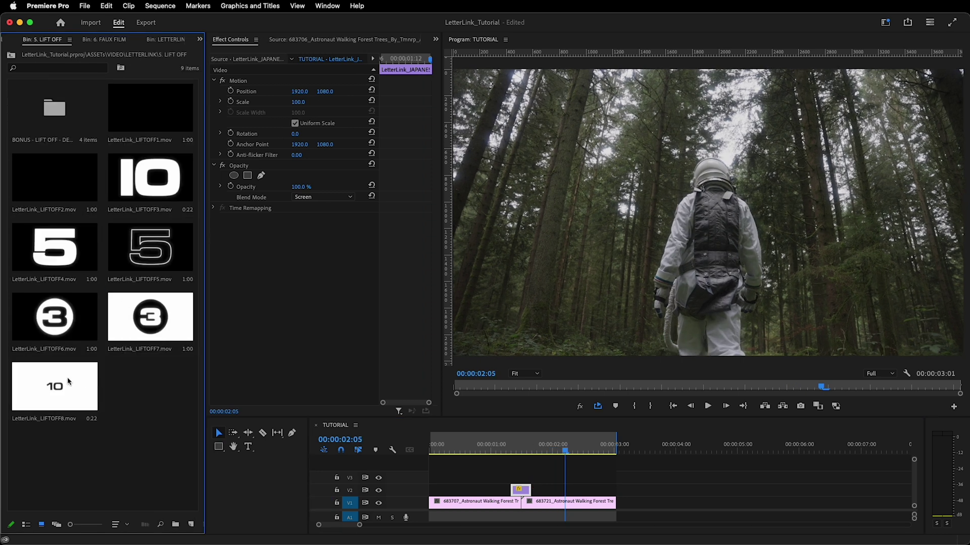
left_click_drag(70, 394, 537, 494)
left_click(464, 451)
key("space")
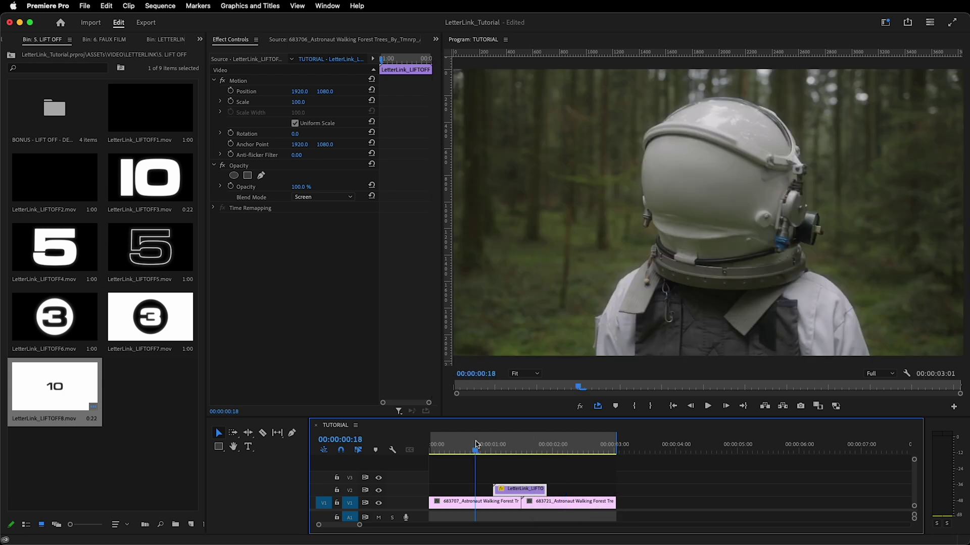
key("space")
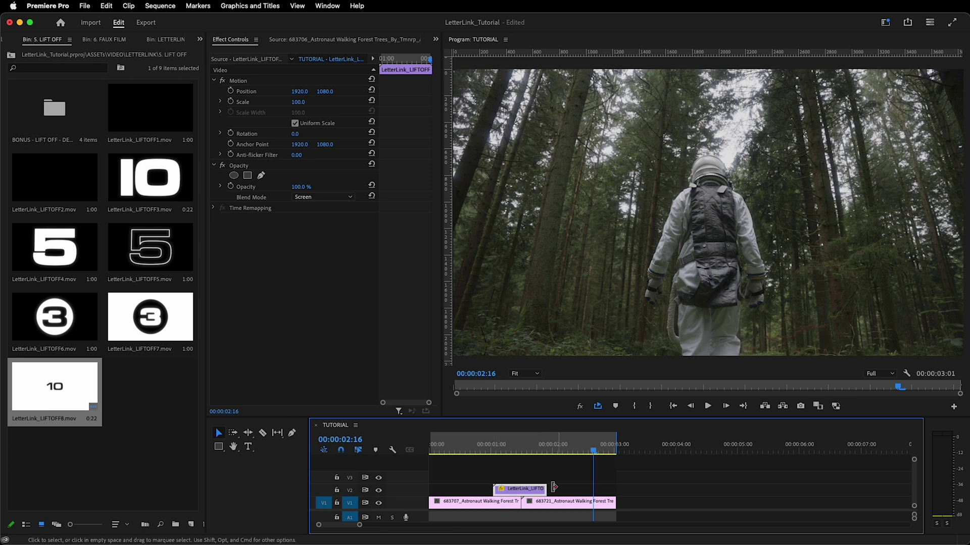
left_click(501, 451)
left_click_drag(503, 452, 533, 458)
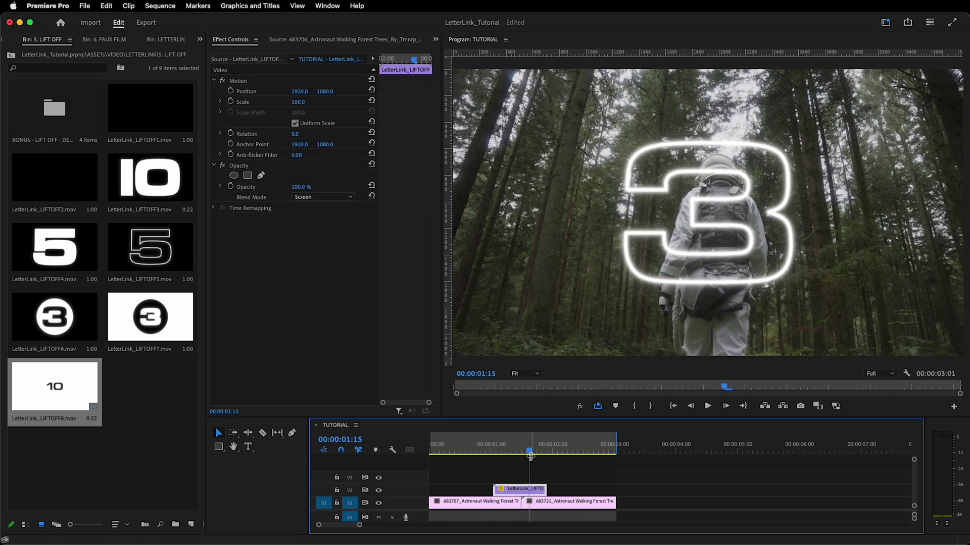
- Trim the countdown clip's start later and align it under the playhead at 01:14
left_click_drag(493, 489, 529, 493)
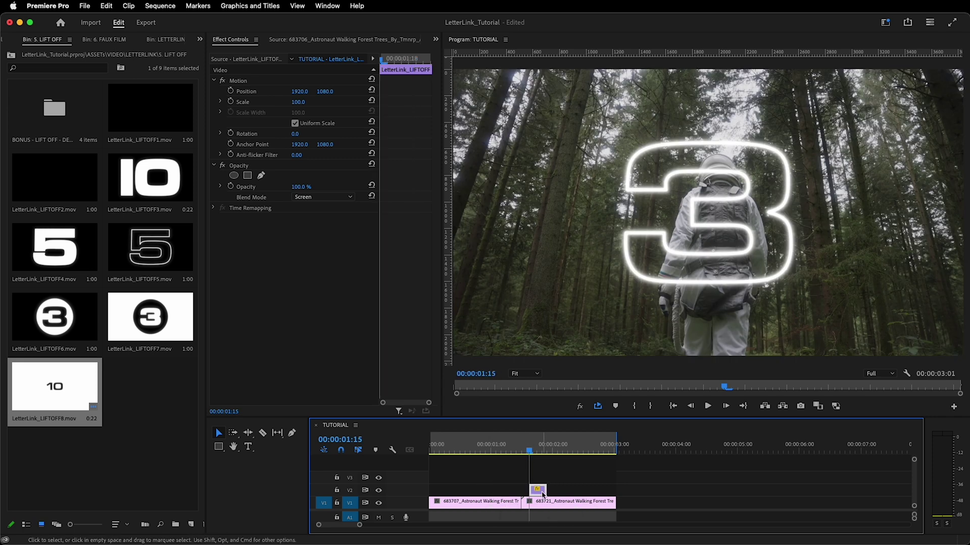
left_click_drag(515, 451, 524, 451)
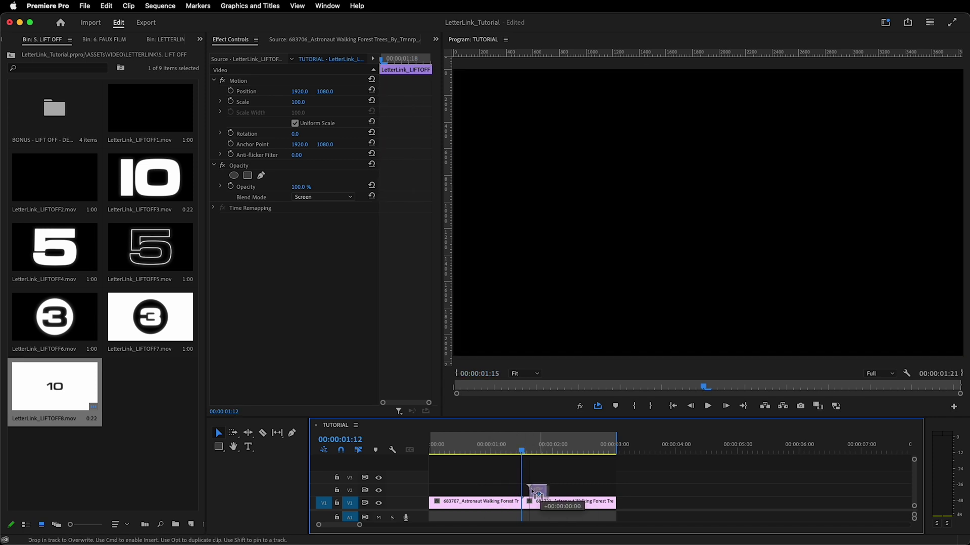
left_click_drag(537, 490, 519, 490)
key("Left")
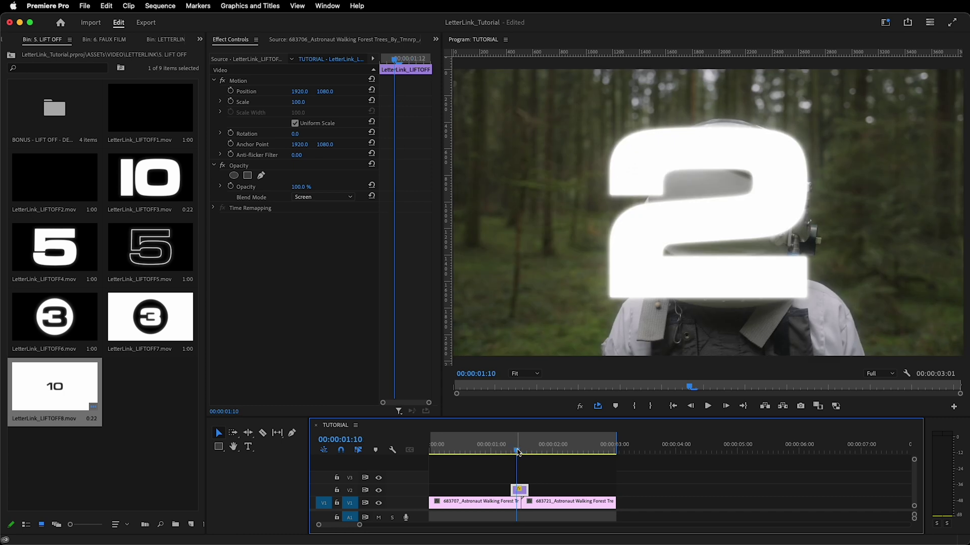
key("Right")
key("Right")
key("Right")
key("Right")
left_click_drag(520, 452, 525, 454)
key("=")
key("=")
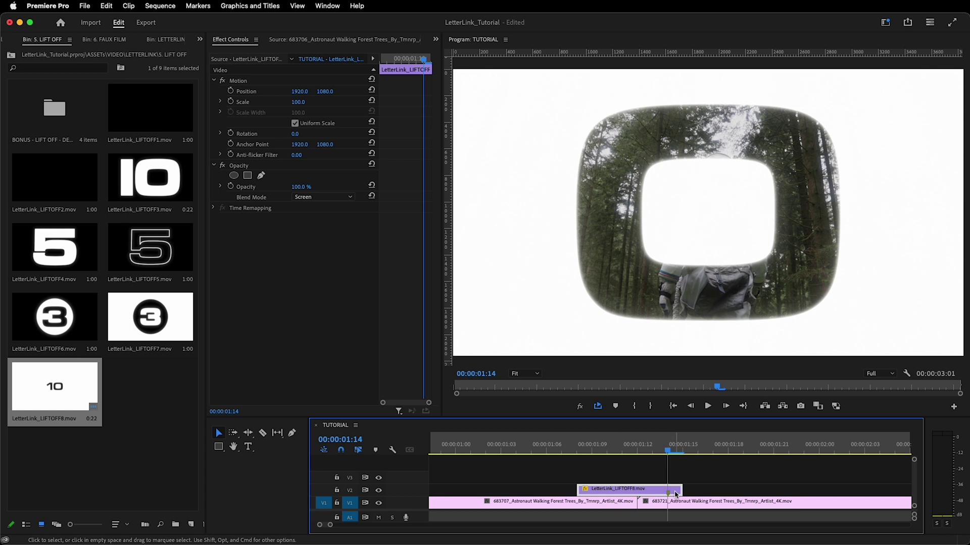
- Reposition the countdown clip to end before the cut and preview the transition
left_click_drag(669, 494, 638, 494)
left_click(505, 451)
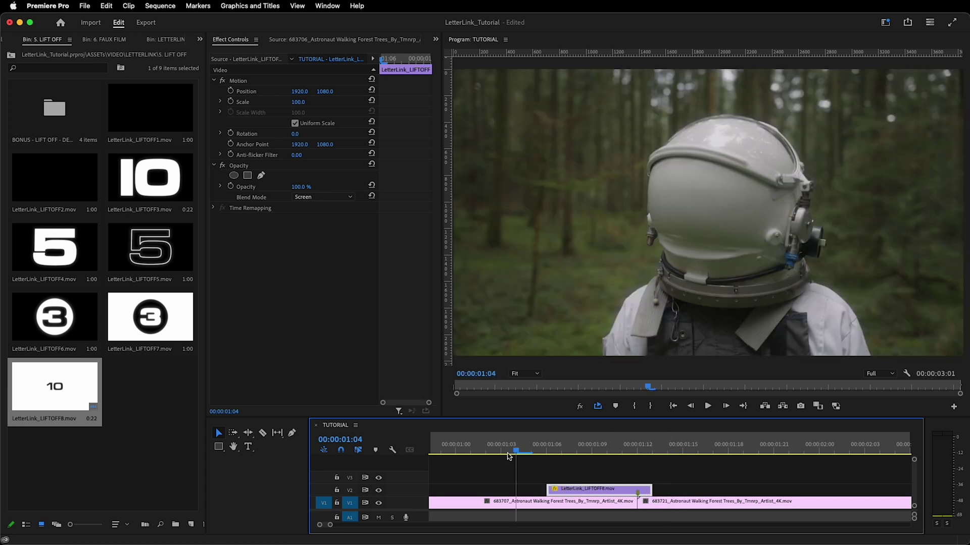
key("space")
left_click(504, 452)
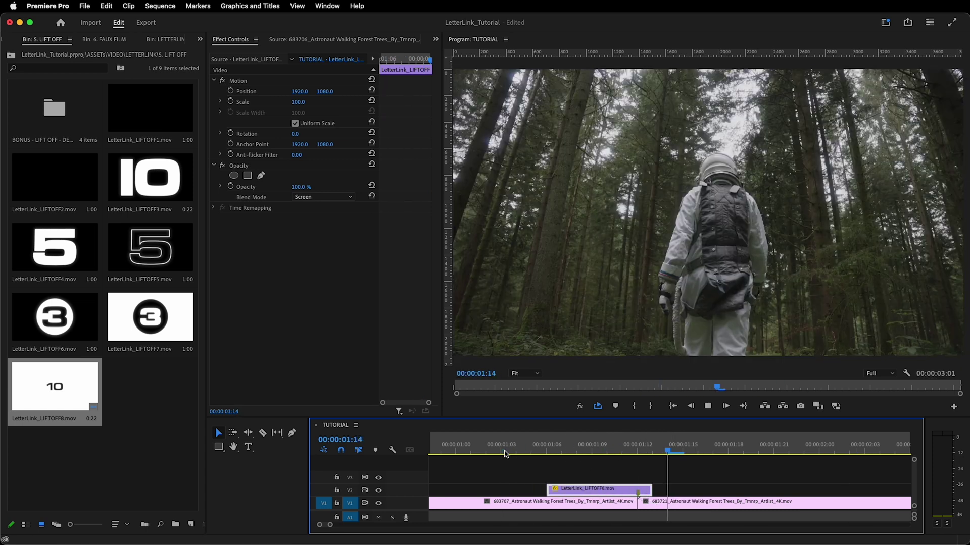
left_click(516, 450)
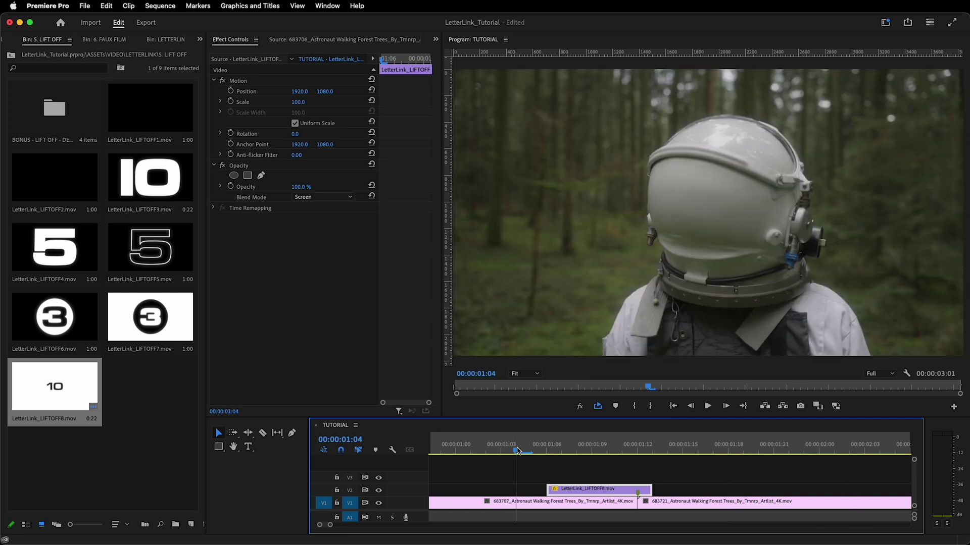
key("space")
left_click_drag(517, 451, 342, 468)
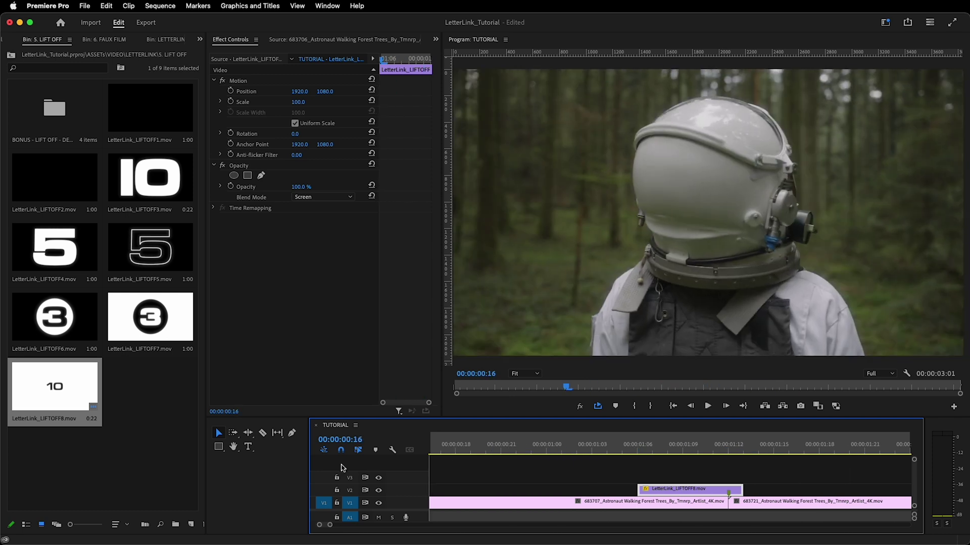
key("space")
key("backslash")
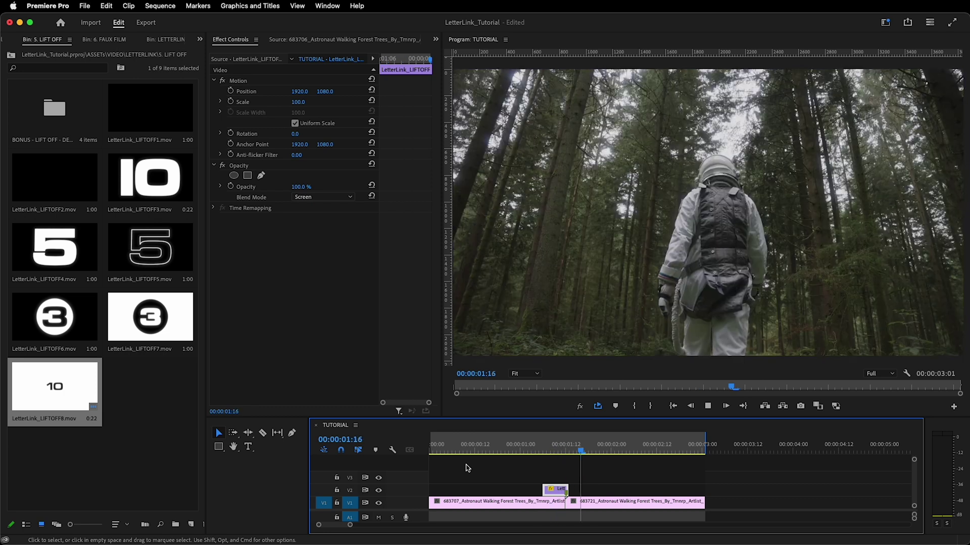
- Lengthen the countdown clip at both ends so it spans the cut
left_click(516, 450)
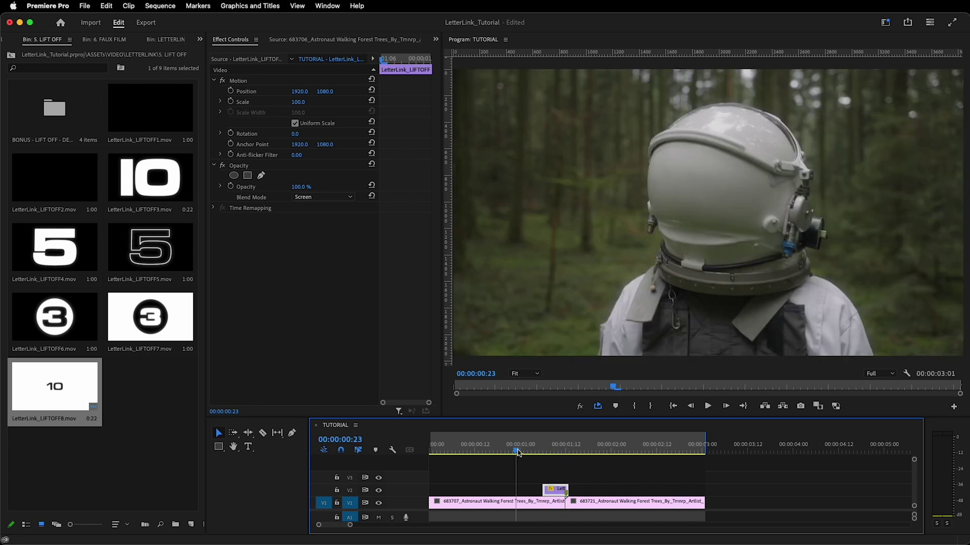
key("space")
key("space")
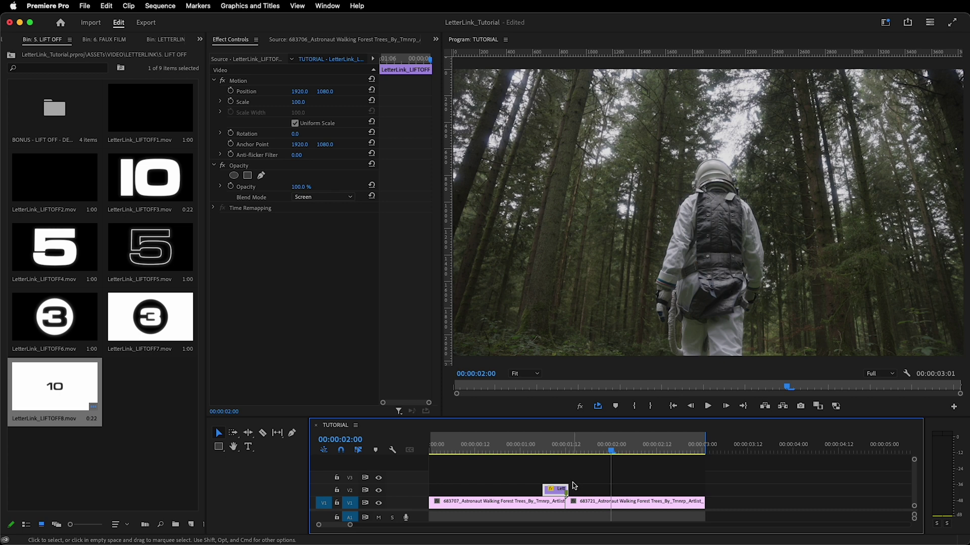
left_click_drag(567, 489, 651, 490)
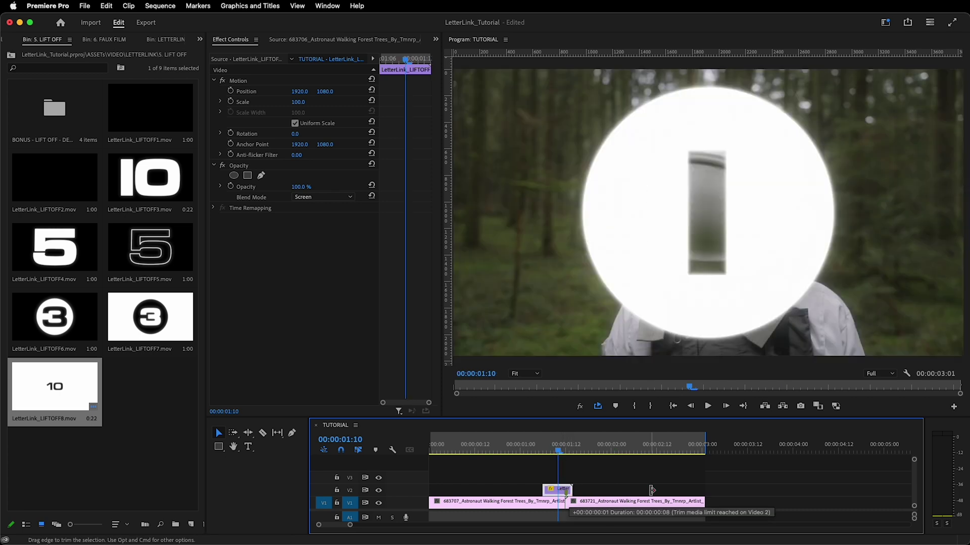
left_click_drag(543, 488, 490, 489)
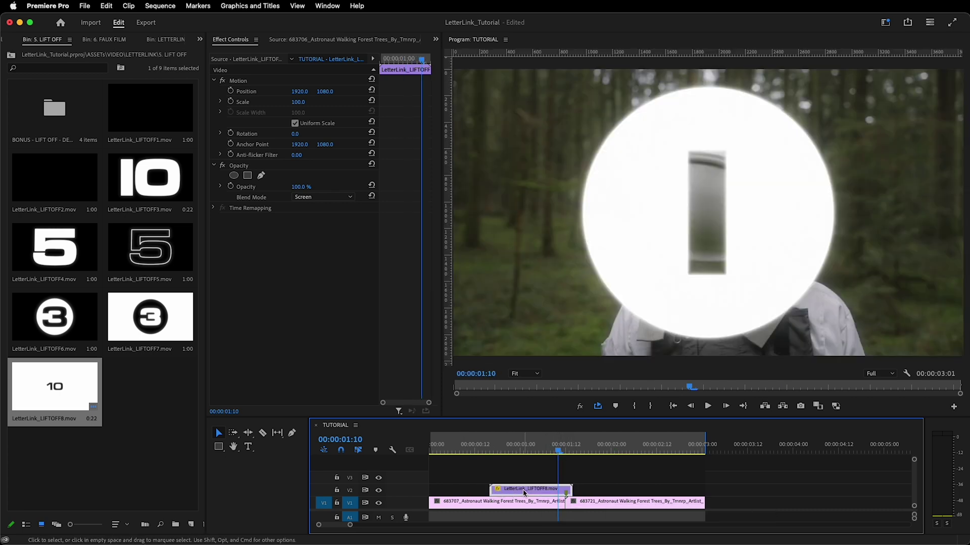
- Reverse the LIFTOFF8 countdown to -100% speed, shift it later, and preview it
right_click(524, 493)
left_click(596, 333)
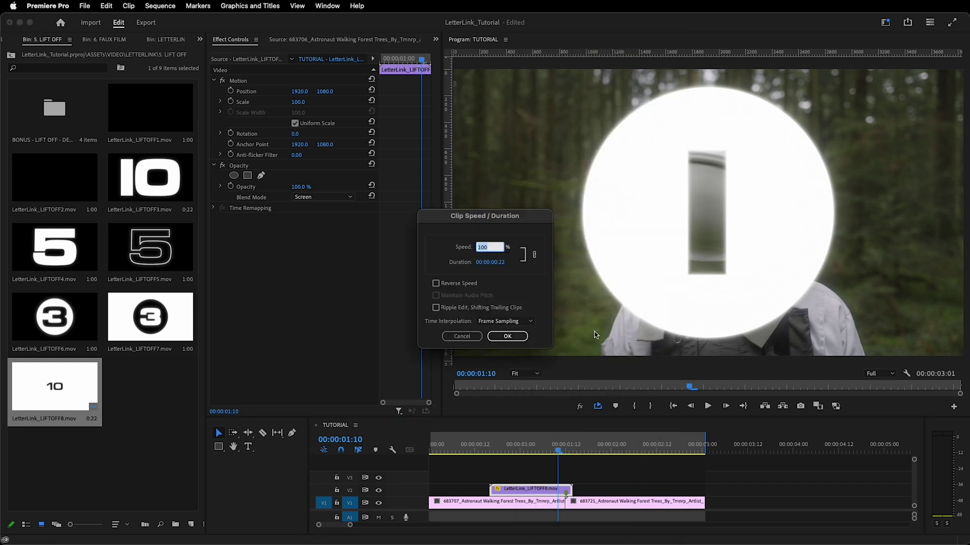
left_click(507, 336)
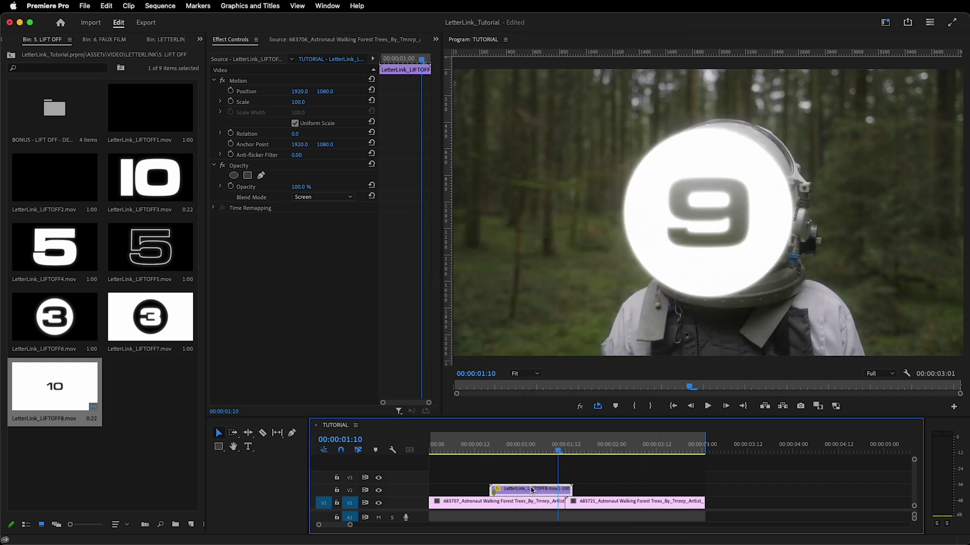
left_click(483, 451)
left_click_drag(525, 490, 563, 492)
key("space")
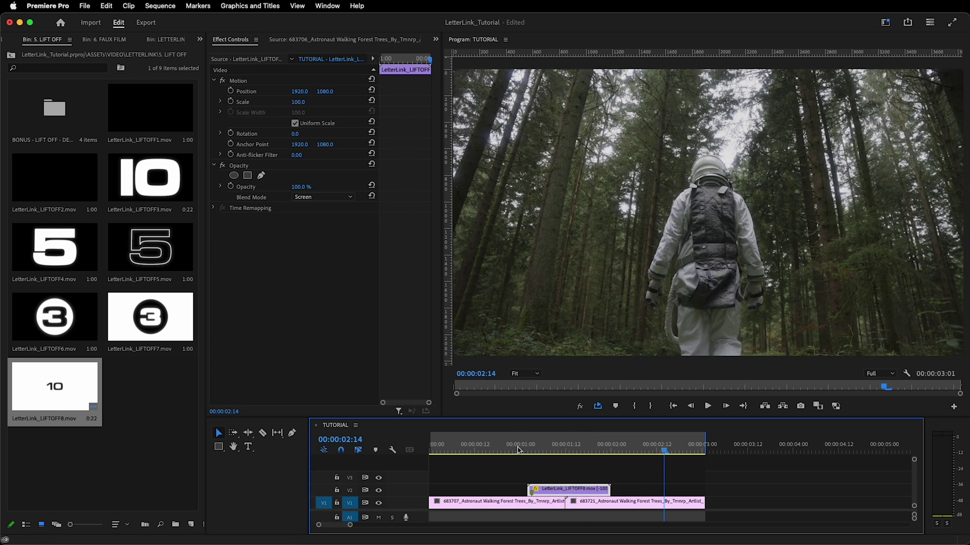
- Replace the V2 clip with LetterLink_FAUXFILM6.mov from the 6. FAUX FILM bin and preview it
left_click(101, 40)
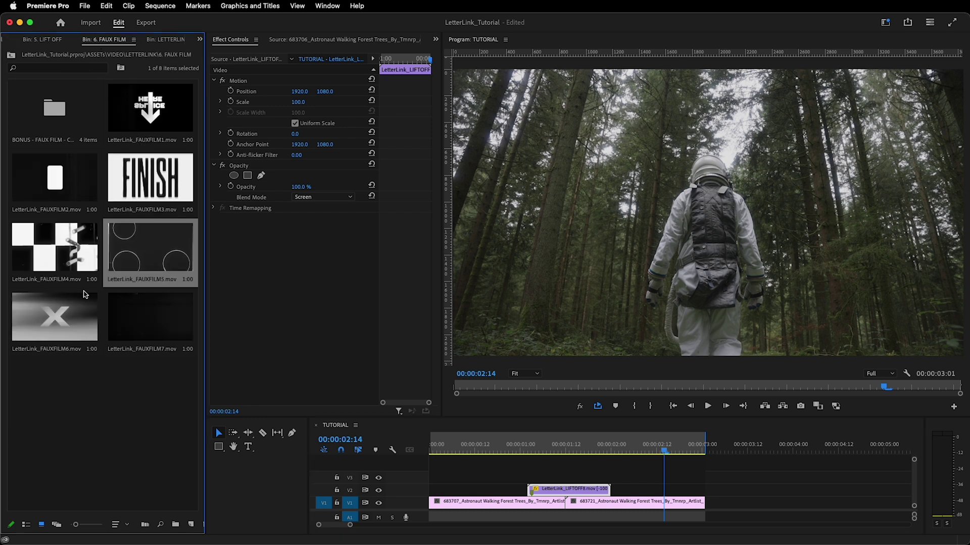
left_click_drag(77, 328, 586, 490)
left_click(532, 451)
key("space")
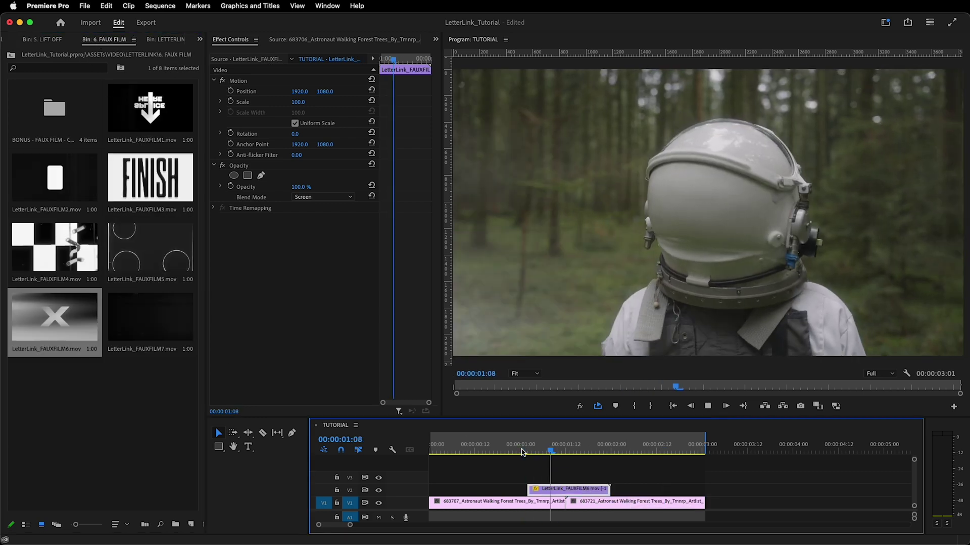
left_click(521, 451)
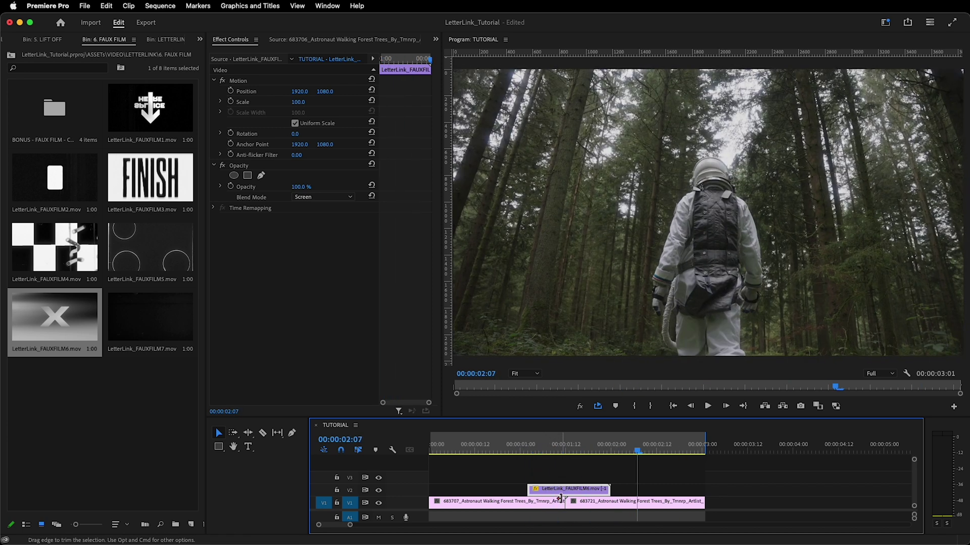
- Adjust the FAUXFILM6 clip's speed in Clip Speed/Duration and preview it over the forest
right_click(568, 489)
left_click(604, 334)
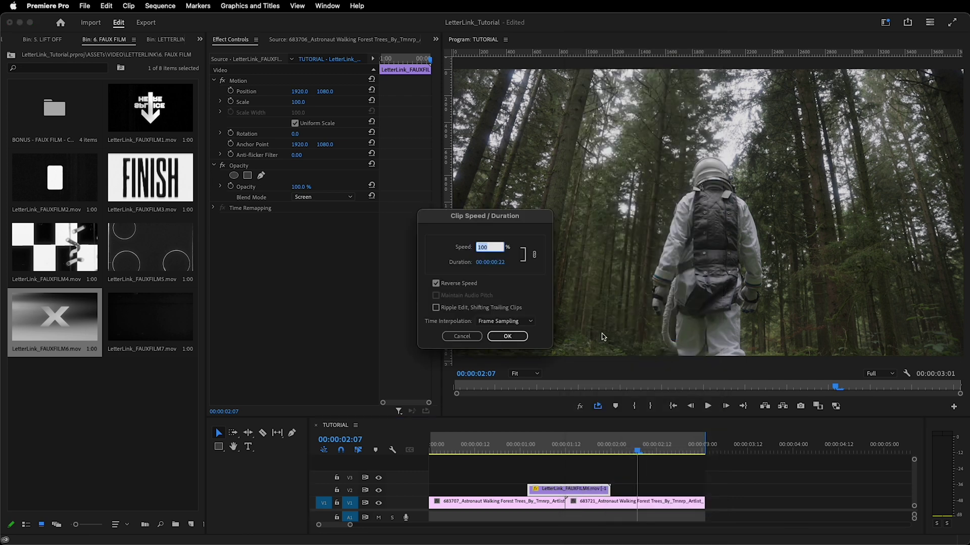
left_click(472, 286)
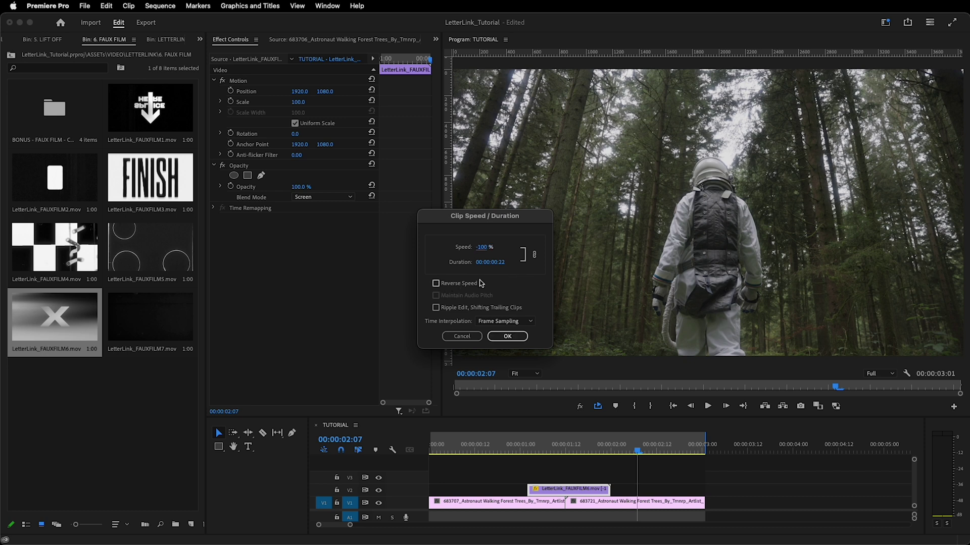
key("Return")
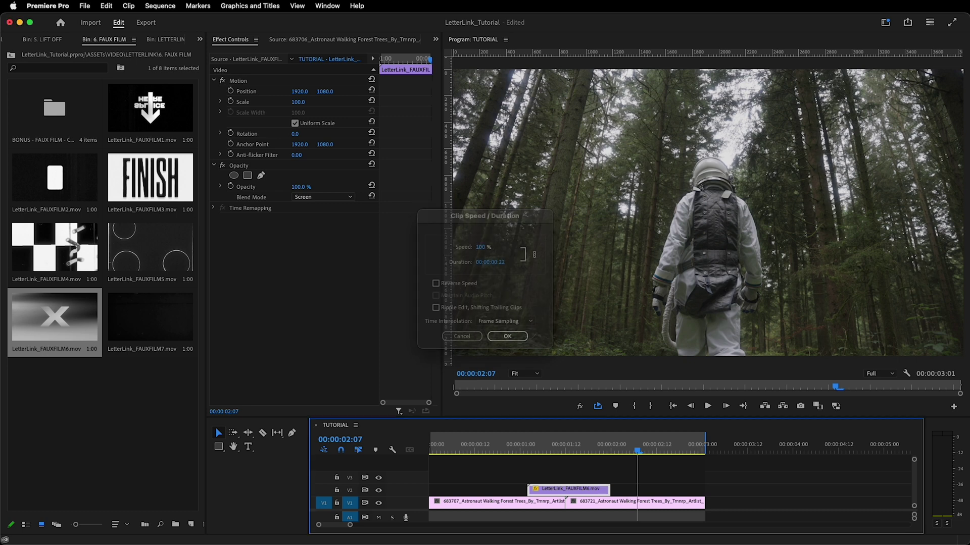
left_click(526, 451)
key("space")
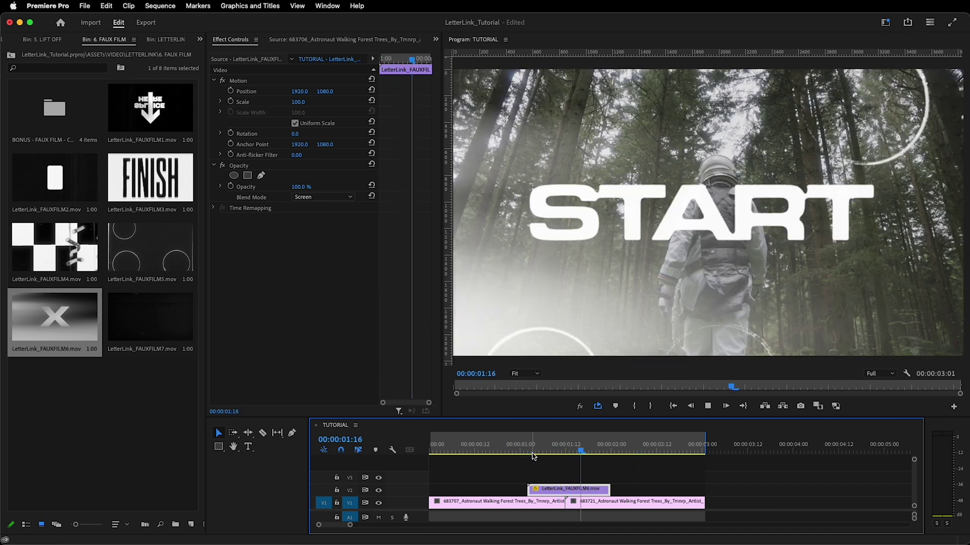
key("space")
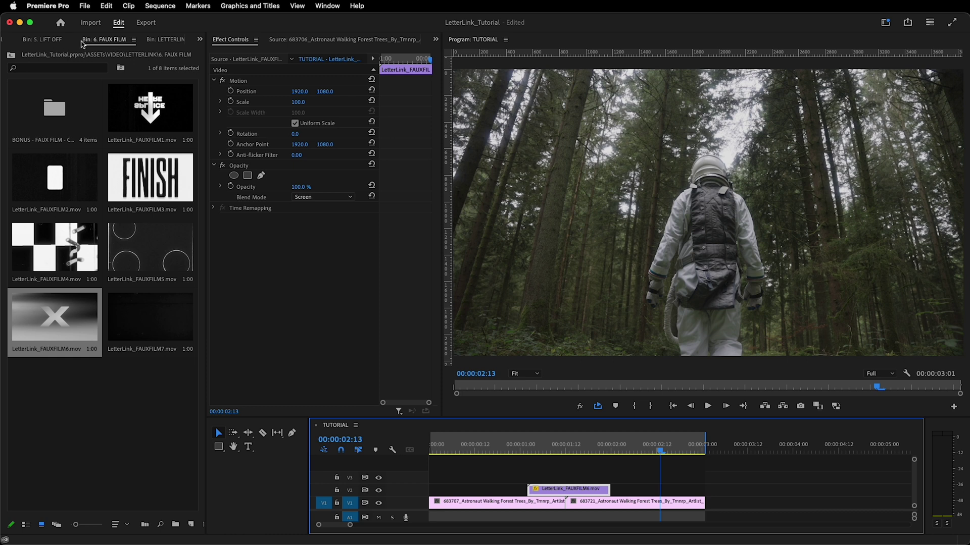
- Replace the V2 overlay with LetterLink_JAPANESE6.mov from the 1. JAPANESE bin
left_click(155, 40)
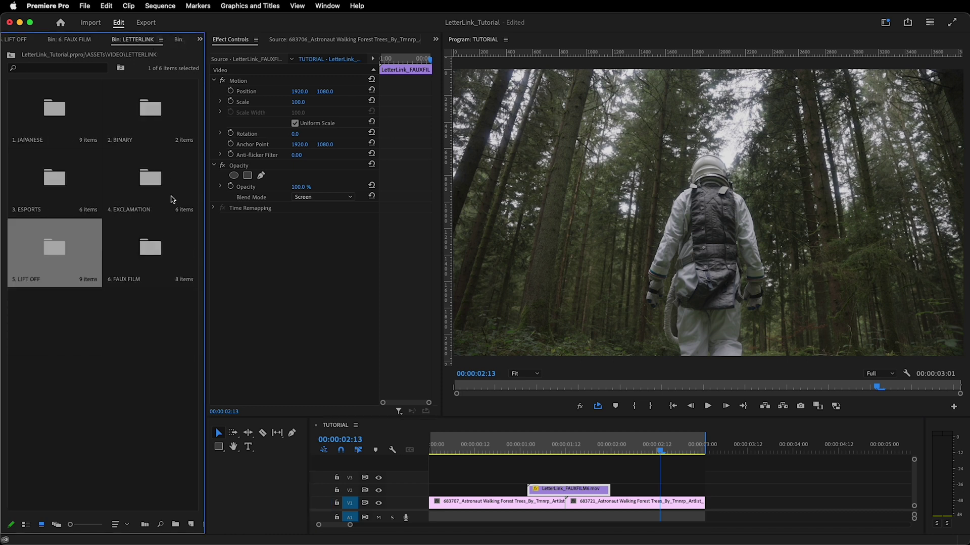
double_click(48, 131)
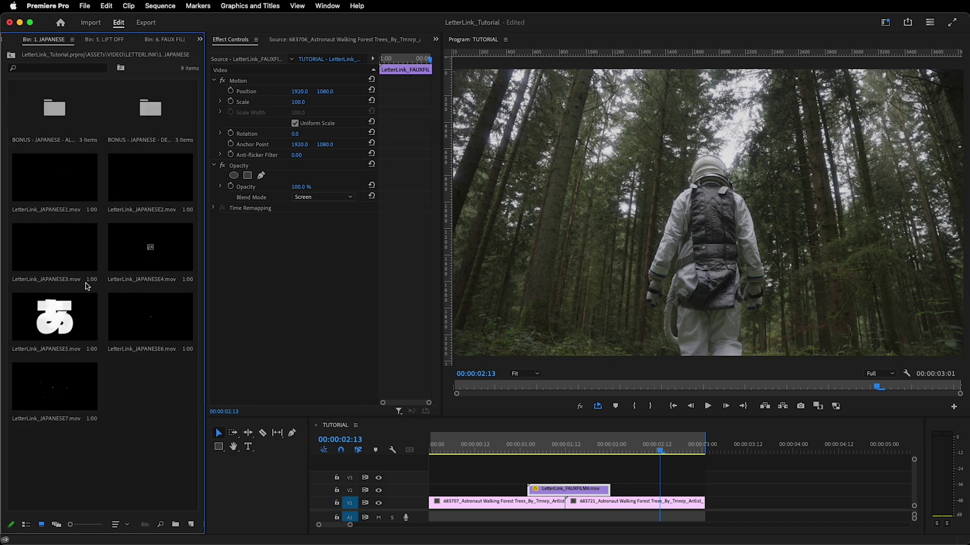
left_click(141, 328)
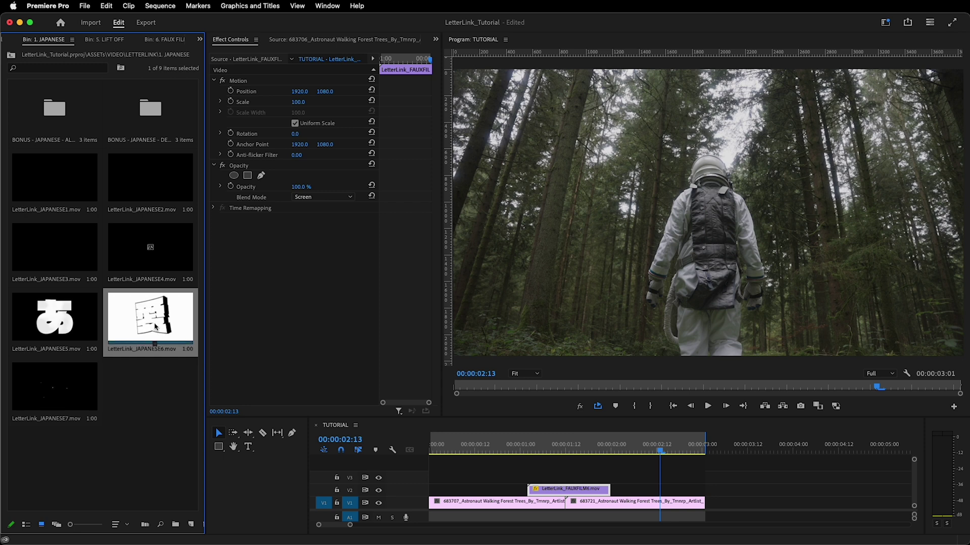
left_click_drag(155, 327, 536, 493)
left_click(566, 447)
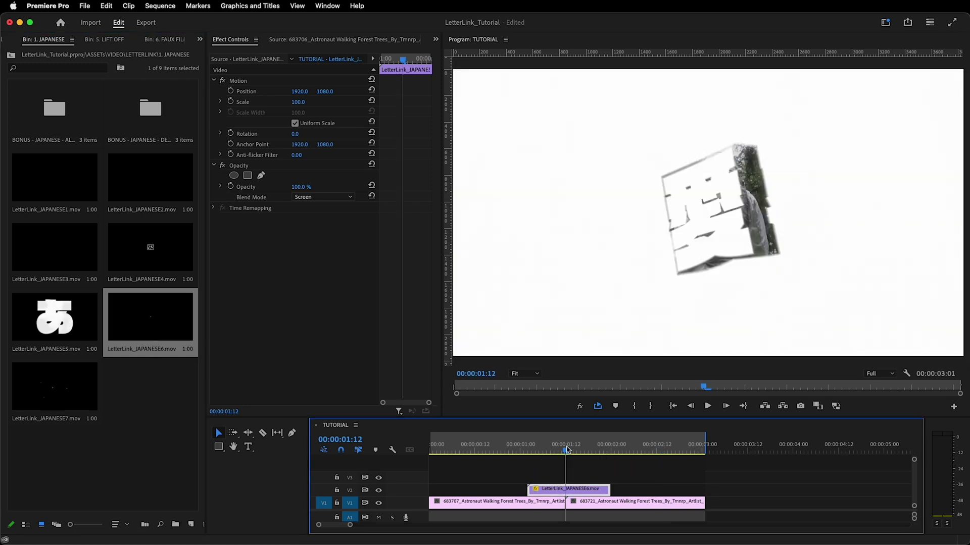
- Nudge the JAPANESE6 clip slightly later on V2 and play through the overlay to check it
key("Right")
key("Right")
key("Left")
key("Left")
key("Left")
key("Left")
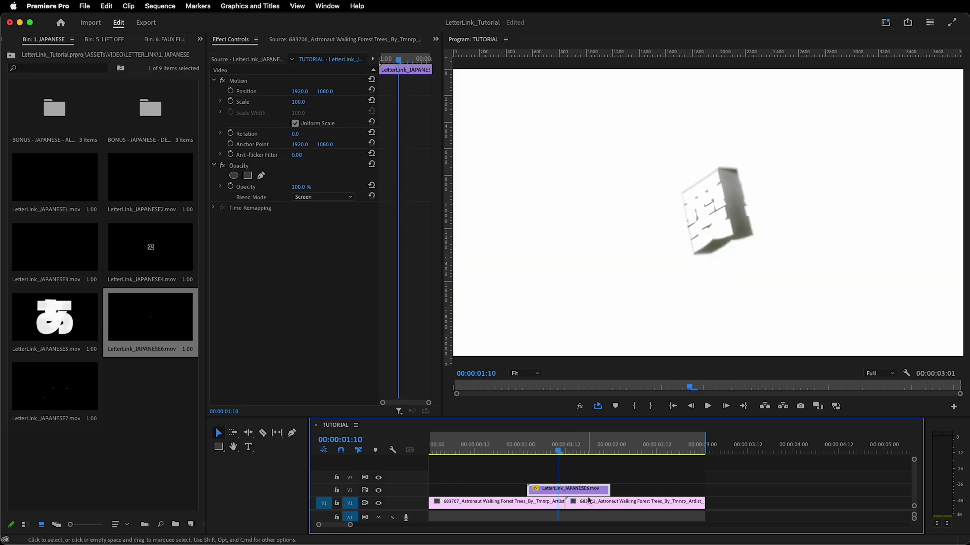
left_click_drag(561, 495, 569, 495)
left_click(532, 450)
key("space")
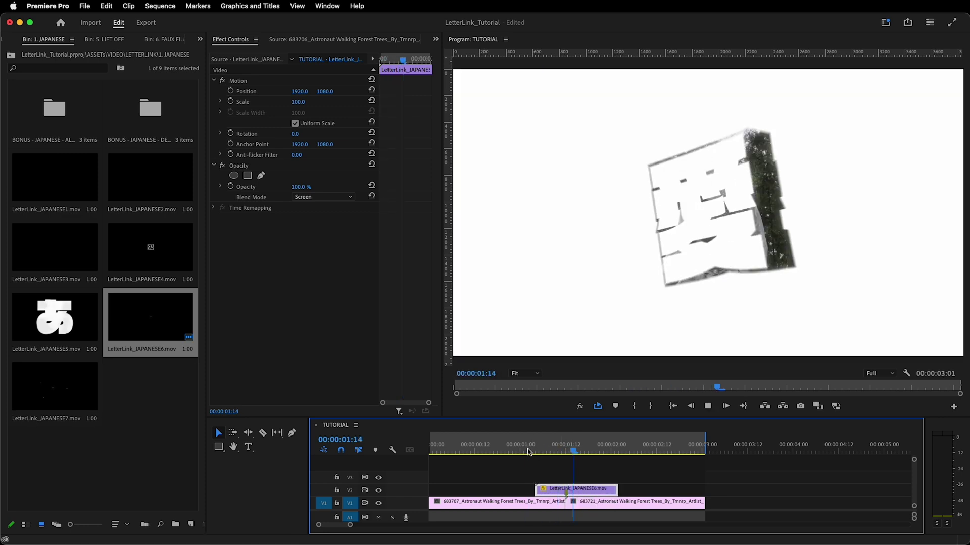
key("space")
left_click_drag(531, 449, 566, 454)
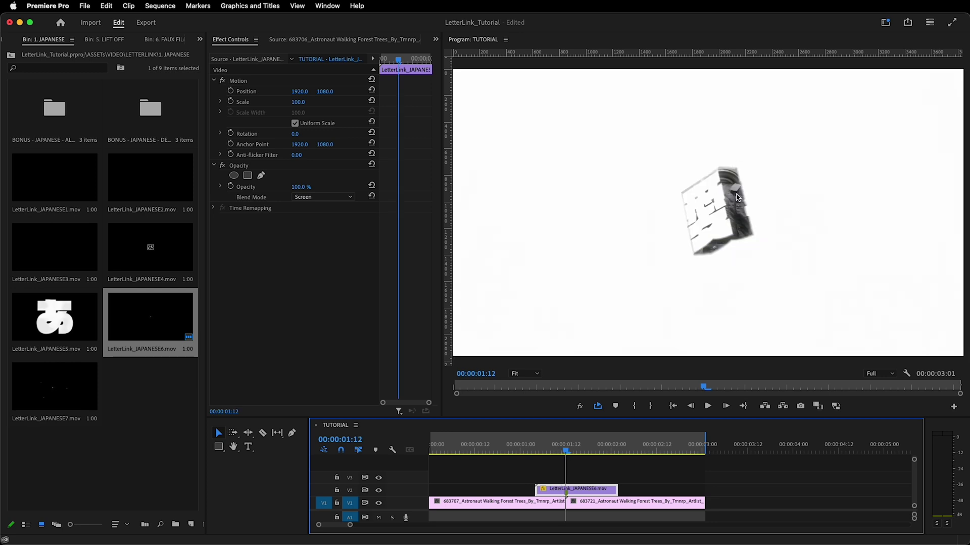
left_click(524, 452)
key("space")
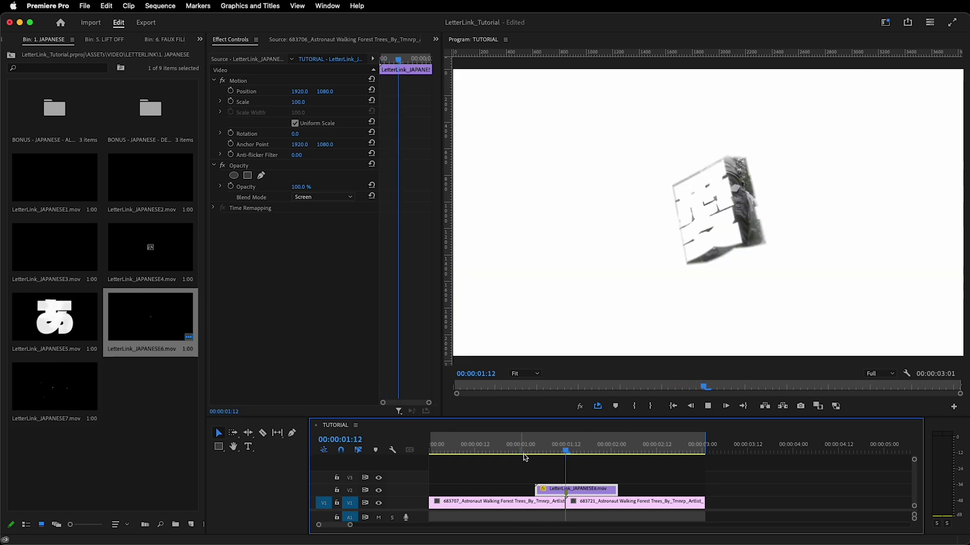
- Widen Effect Controls and set the JAPANESE6 overlay's Opacity blend mode from Screen to Multiply
left_click(524, 454)
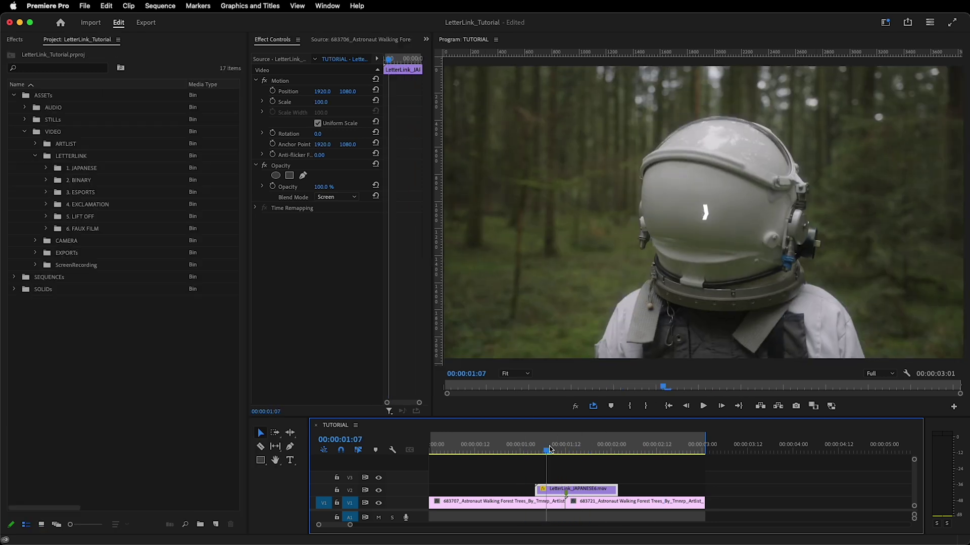
left_click_drag(431, 346, 486, 345)
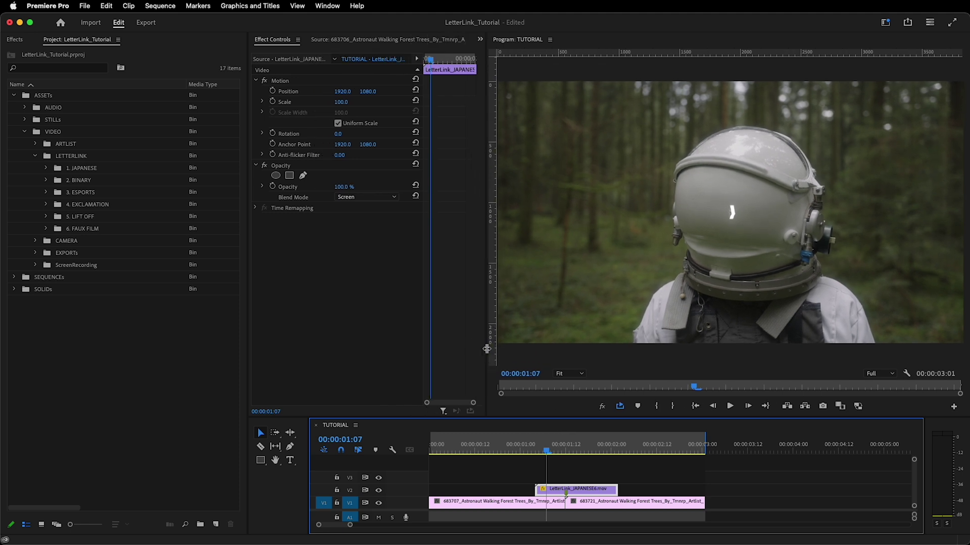
left_click(570, 450)
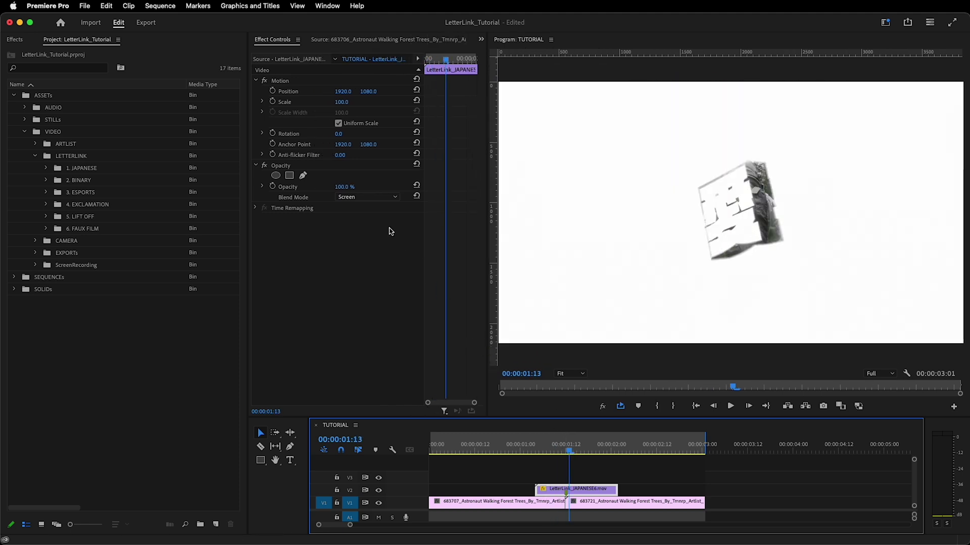
left_click(371, 202)
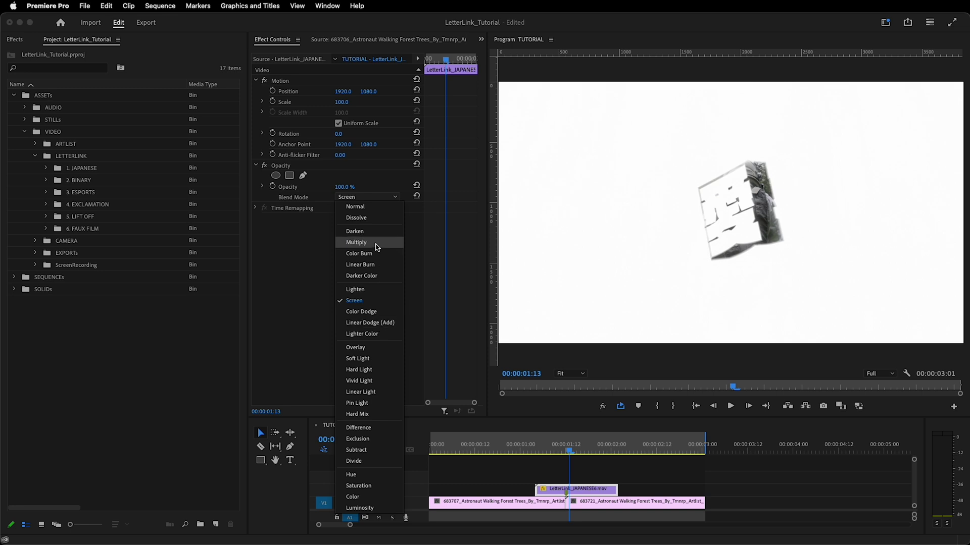
left_click(376, 244)
left_click(608, 431)
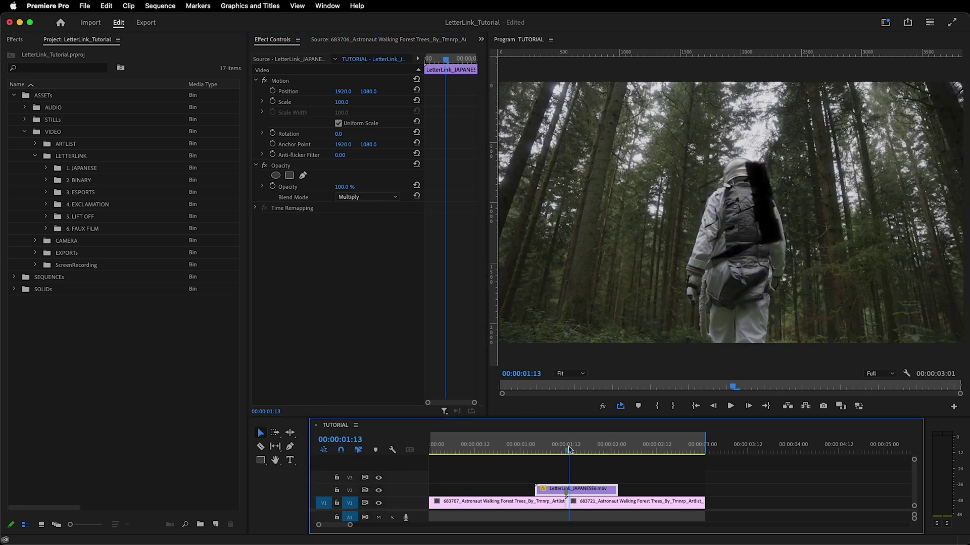
key("Right")
- Replace the V2 overlay with LetterLink_LIFTOFF8.mov from the 5. LIFT OFF bin
left_click(46, 217)
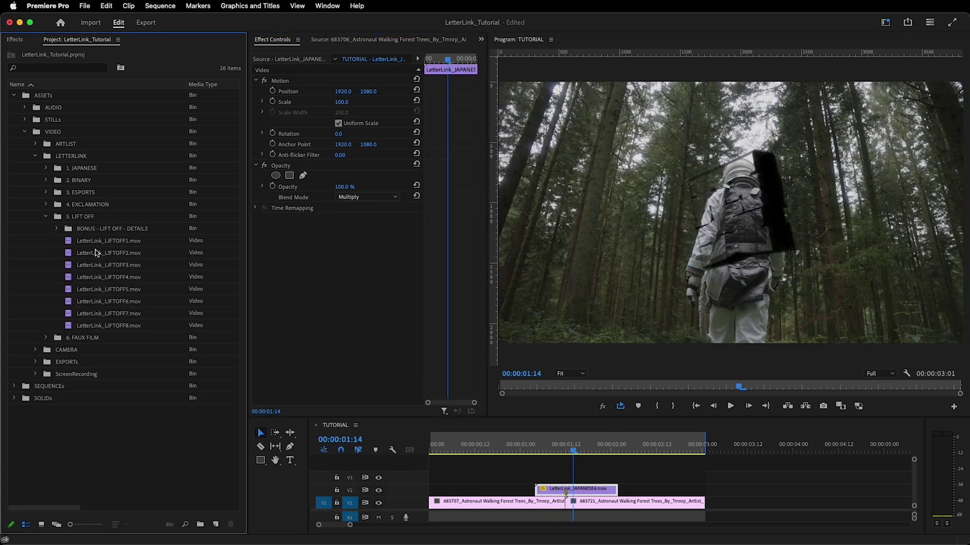
double_click(108, 326)
left_click_drag(109, 325, 576, 489)
left_click_drag(579, 445, 602, 451)
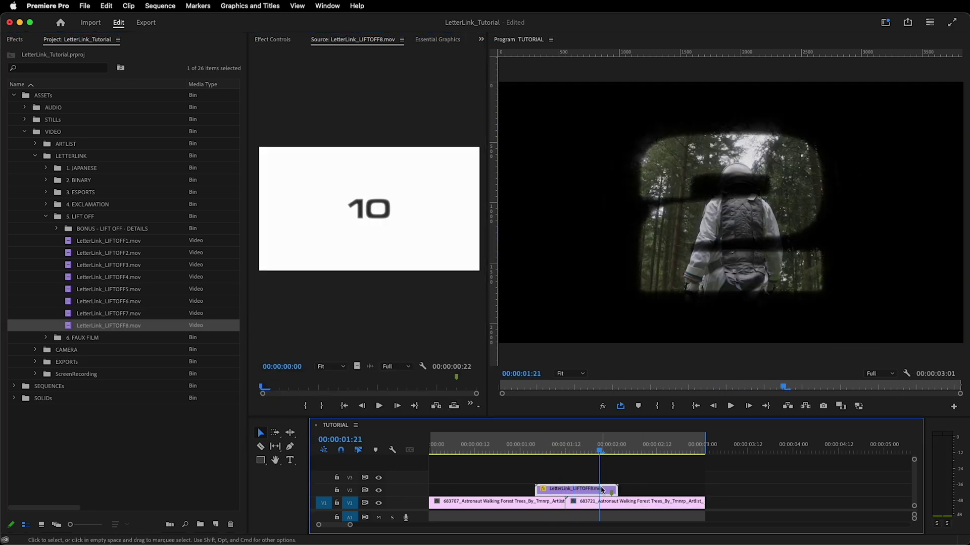
- Search Effects for 'invert' and apply Channel > Invert to the LIFTOFF8 overlay twice
left_click(15, 42)
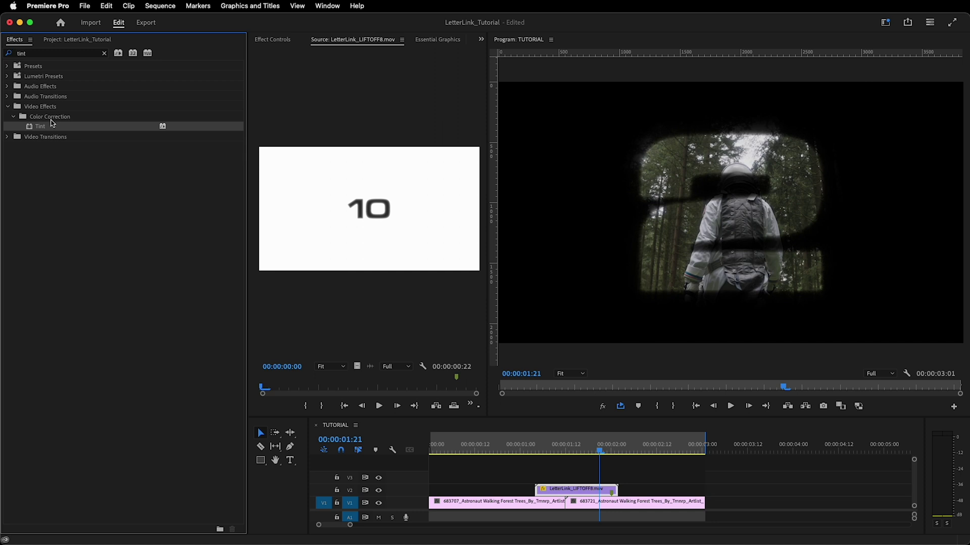
left_click(31, 54)
type("invert")
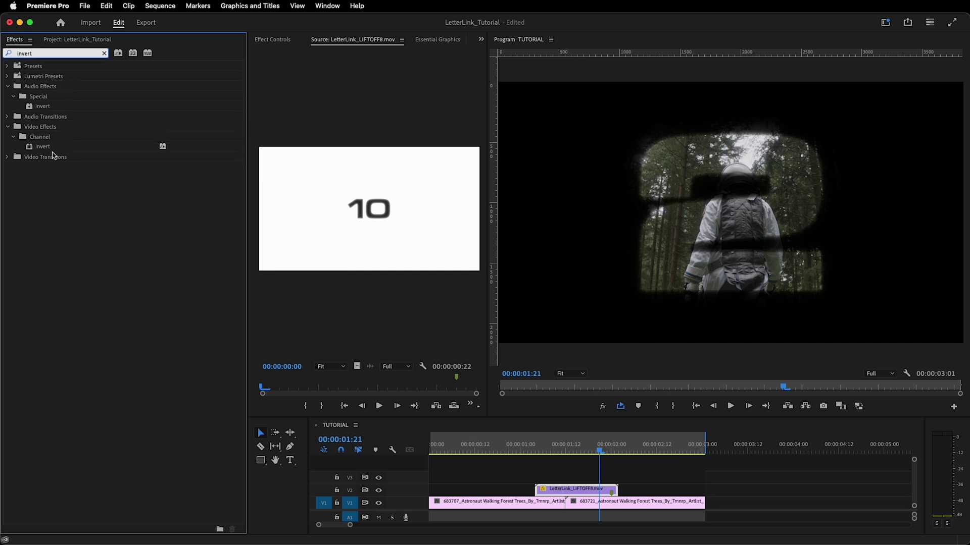
double_click(42, 146)
left_click(584, 491)
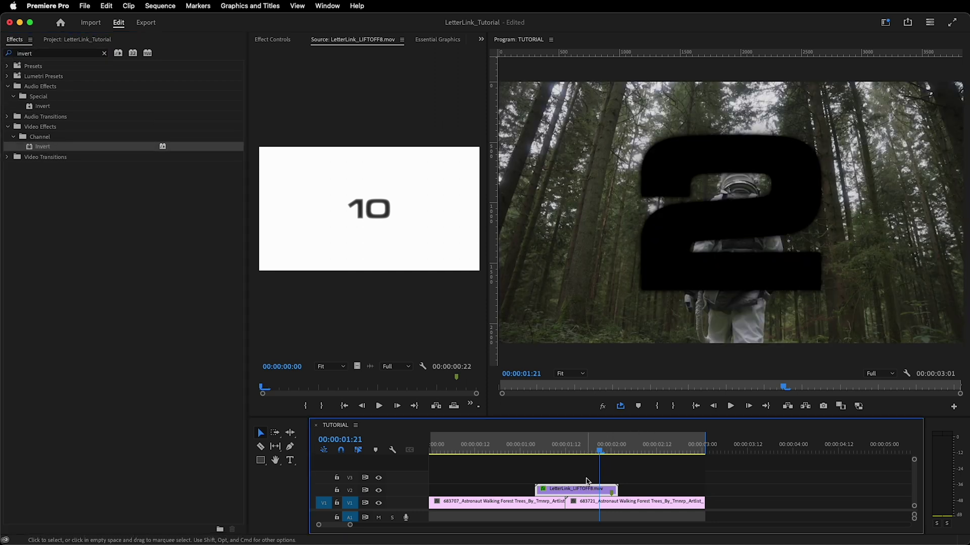
double_click(33, 147)
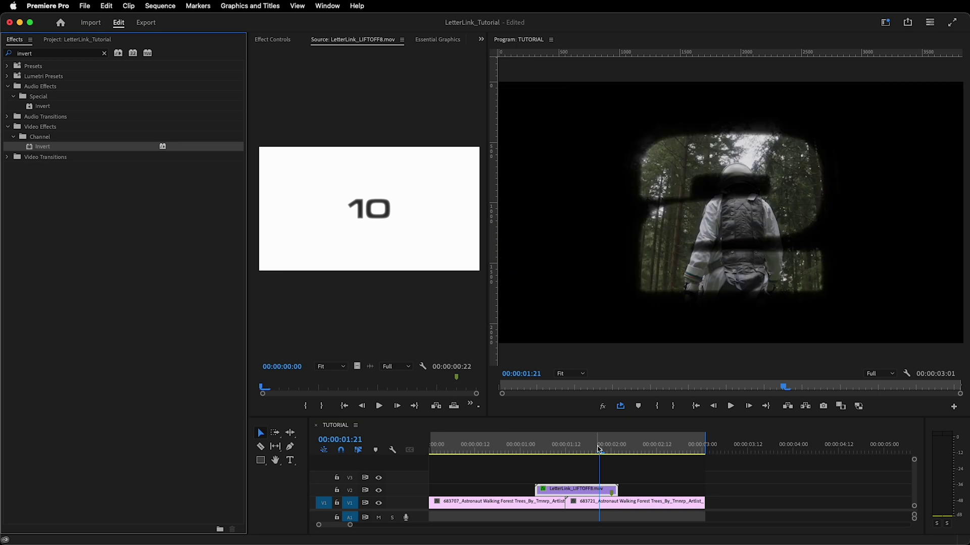
left_click_drag(598, 449, 557, 449)
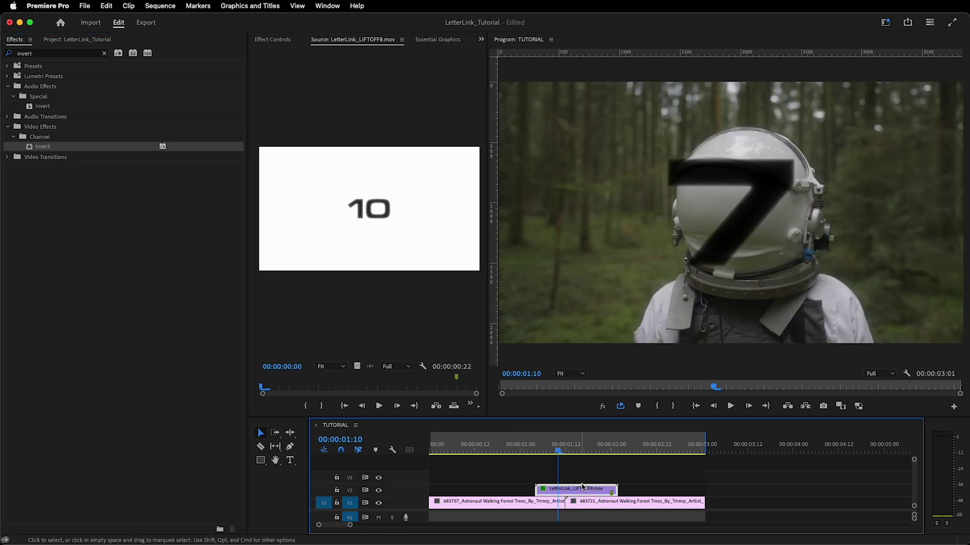
left_click(266, 40)
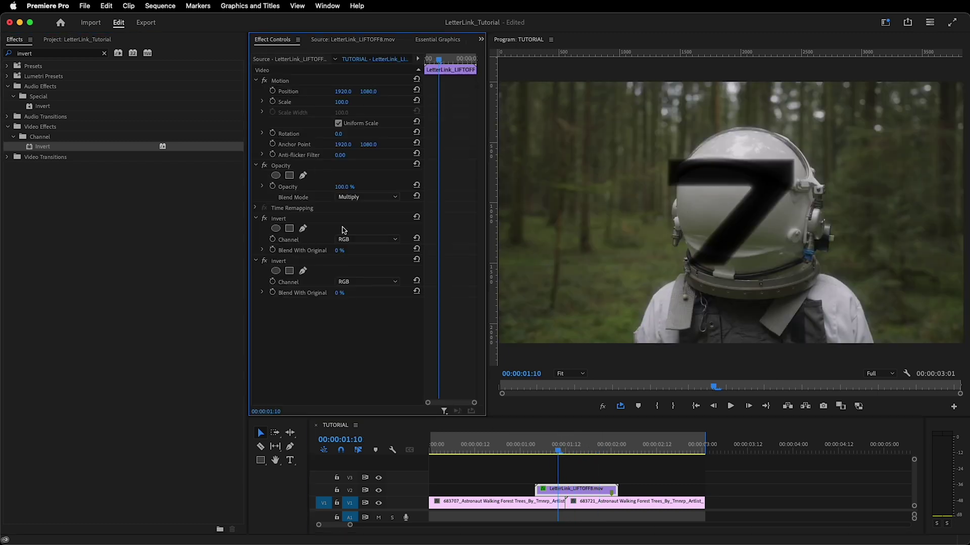
- Delete the extra Invert effect and set the overlay blend mode to Screen
left_click(284, 261)
key("Delete")
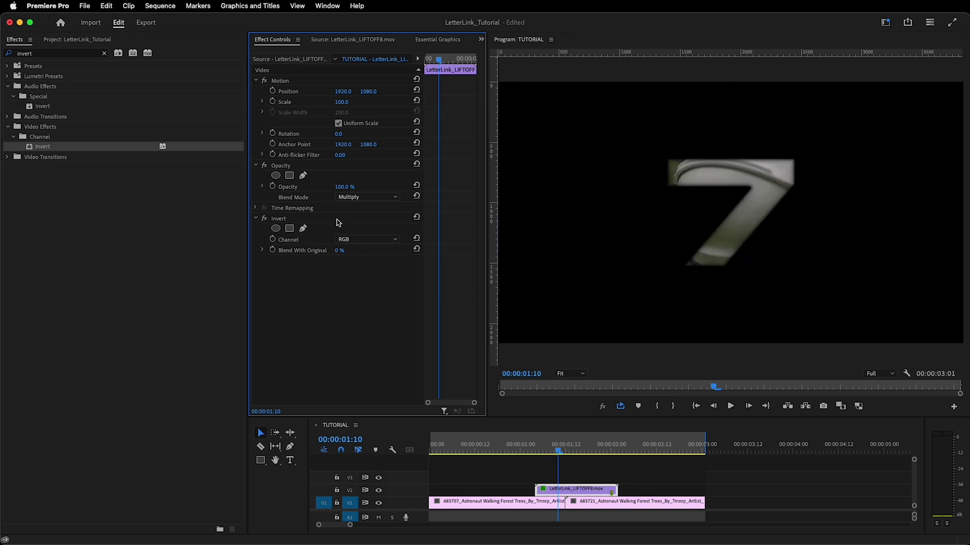
left_click(371, 198)
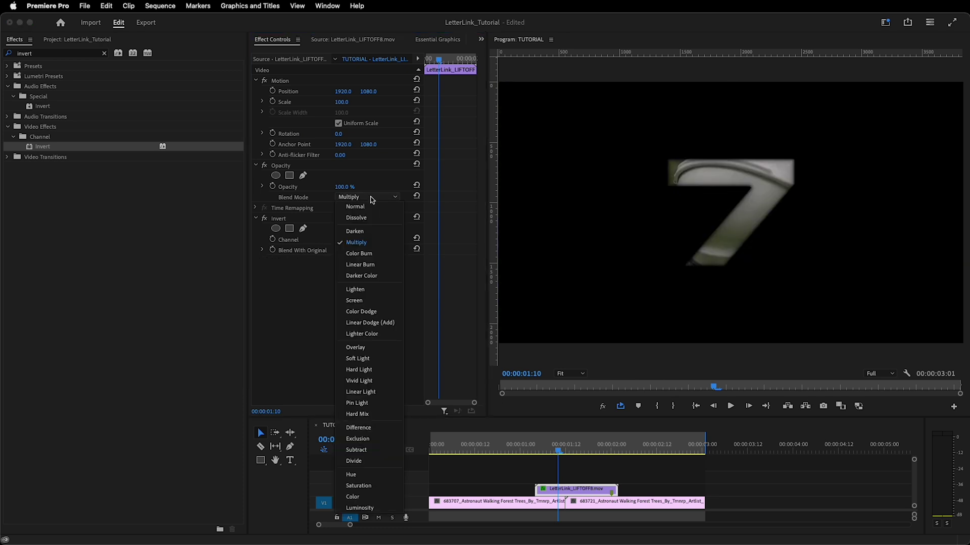
left_click(371, 301)
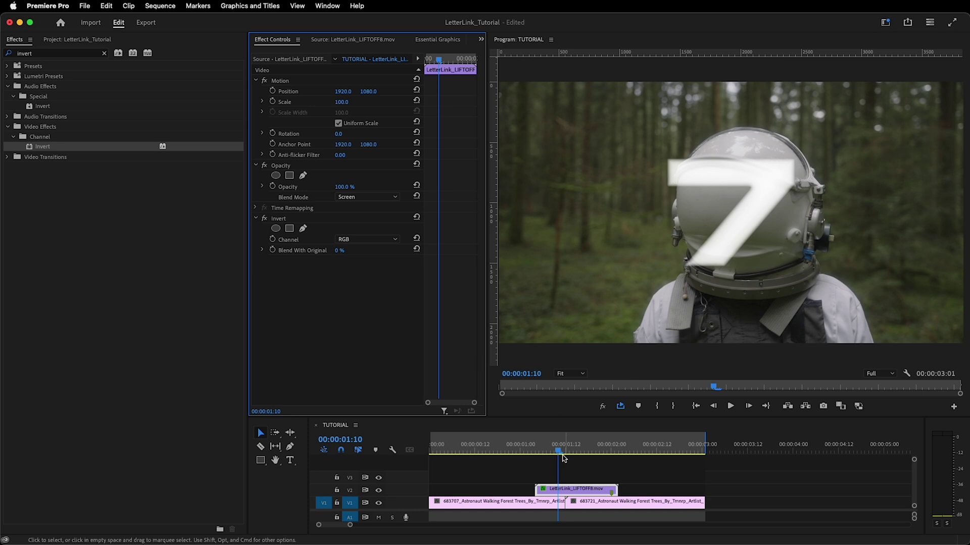
left_click(539, 447)
key("Right")
key("Left")
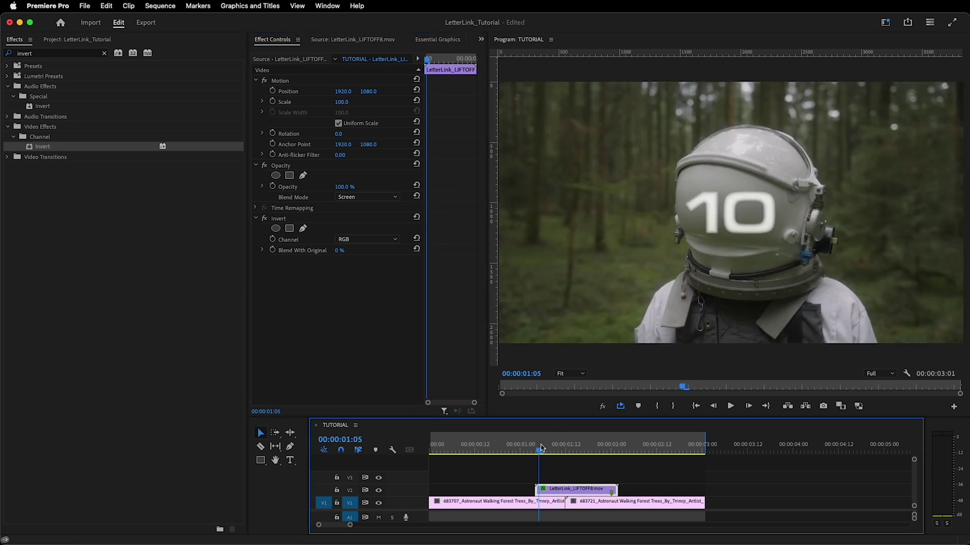
- Switch the overlay blend mode to Difference and scrub the countdown to preview it
left_click(371, 198)
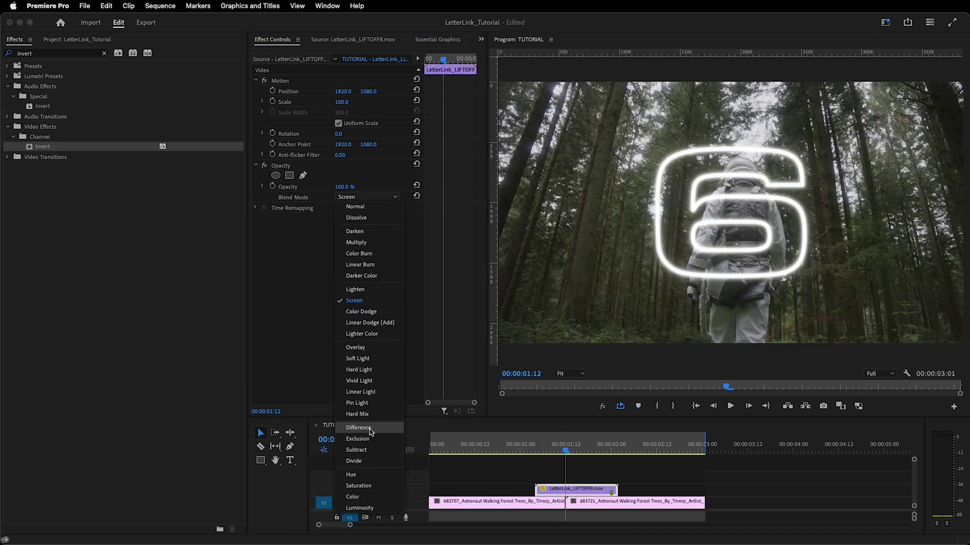
left_click(372, 427)
left_click_drag(535, 447, 581, 453)
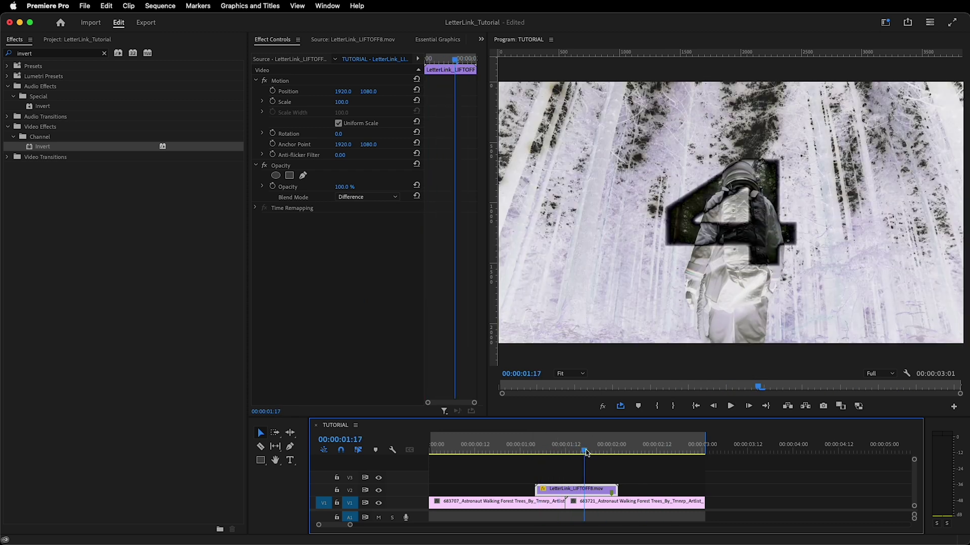
mouse_move(586, 452)
left_mouse_down()
mouse_move(519, 448)
mouse_move(596, 447)
left_mouse_up()
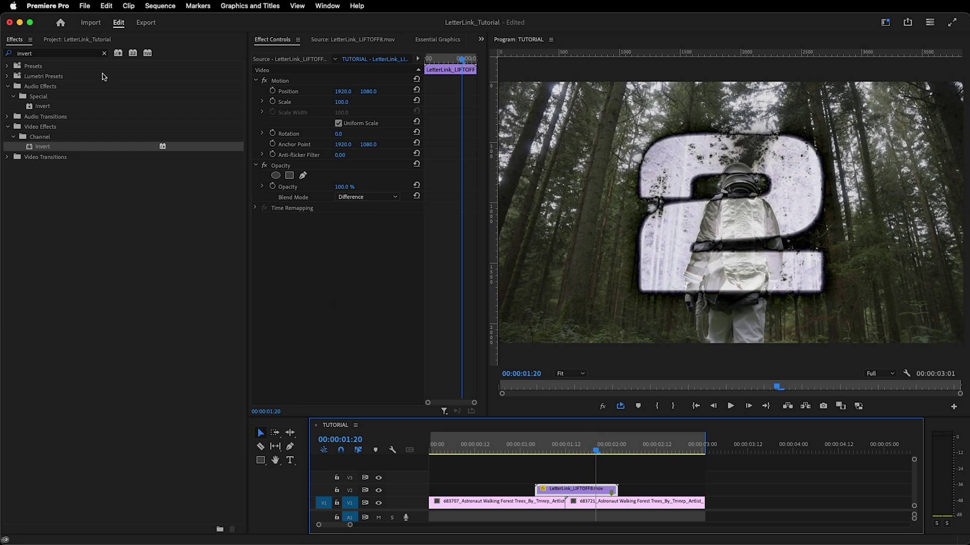
- Replace the V2 overlay with LetterLink_FAUXFILM3.mov from the 6. FAUX FILM bin and play it back
left_click(85, 40)
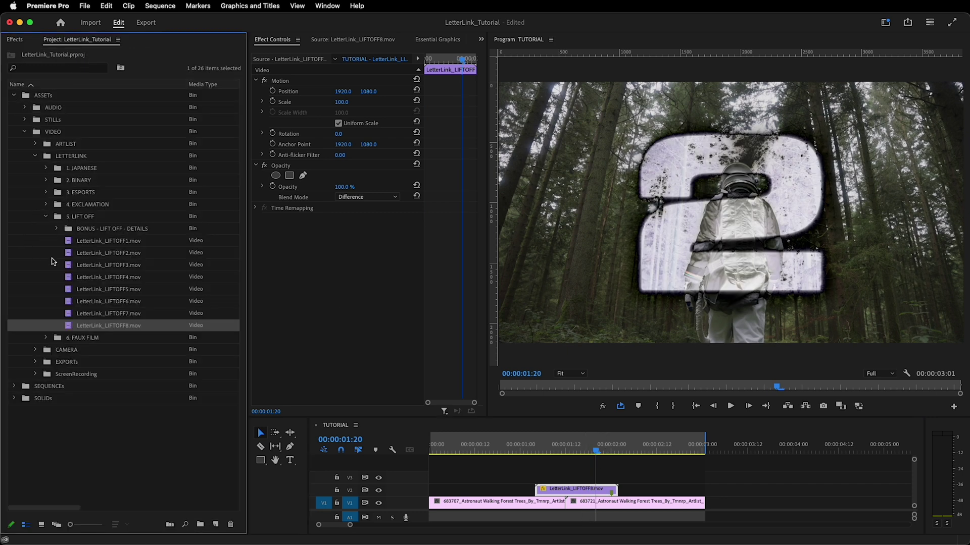
left_click(46, 338)
left_click_drag(121, 388, 563, 489)
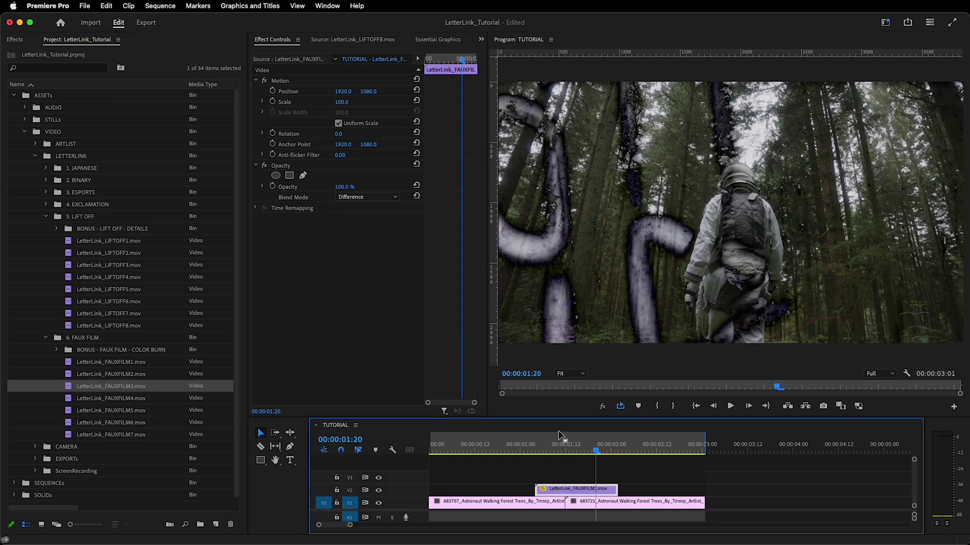
left_click_drag(562, 443, 520, 446)
key("space")
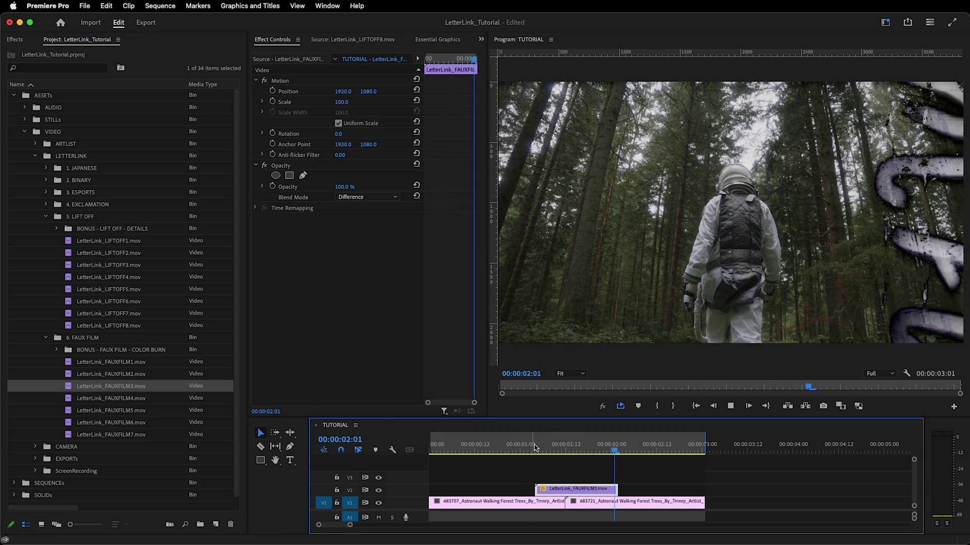
left_click(583, 450)
key("Right")
key("Right")
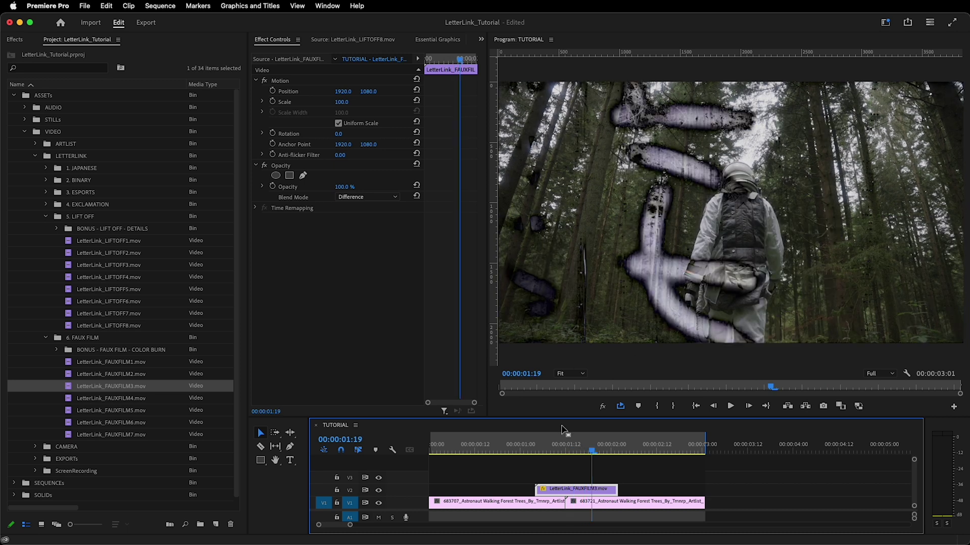
left_click(487, 449)
key("space")
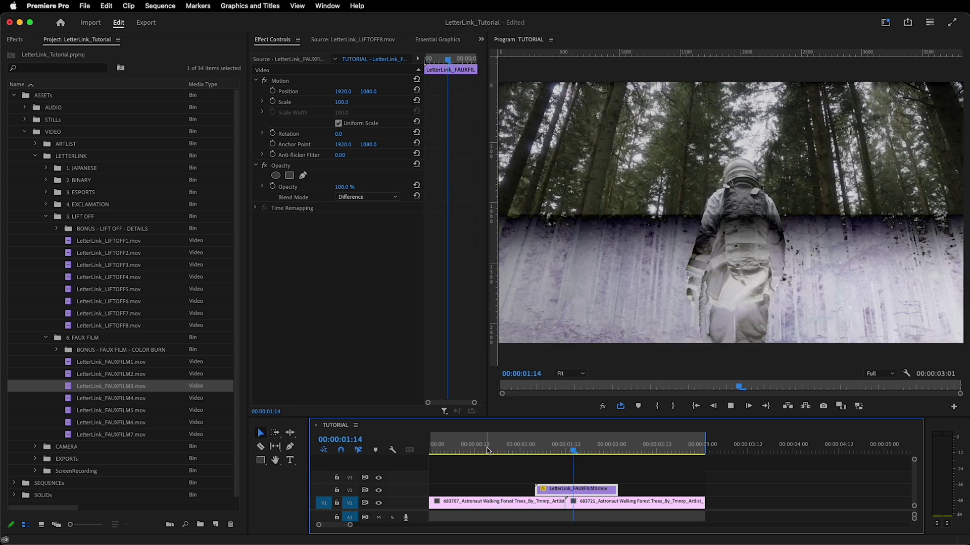
left_click(561, 450)
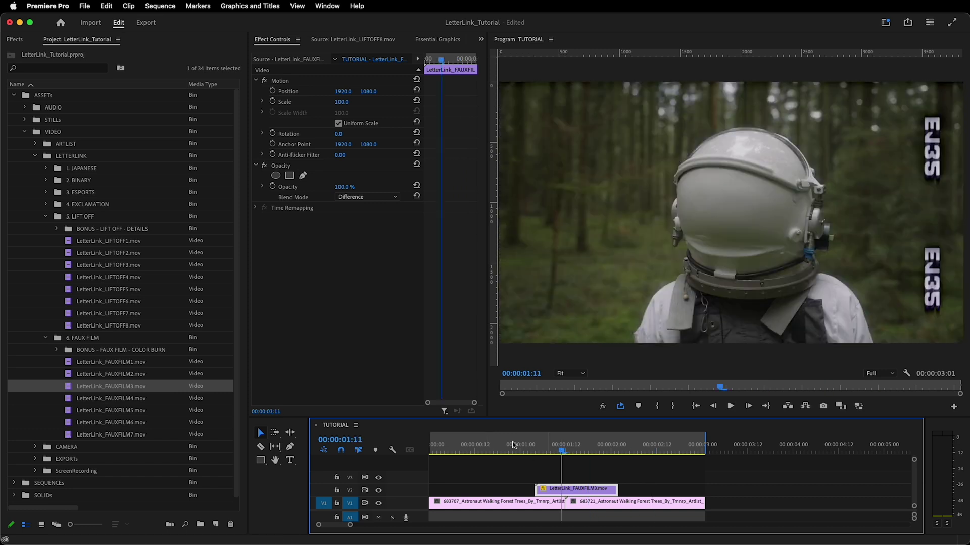
- Swap the V2 overlay for LetterLink_FAUXFILM7.mov and preview it
left_click(123, 437)
left_click_drag(123, 438, 552, 488)
left_click(530, 447)
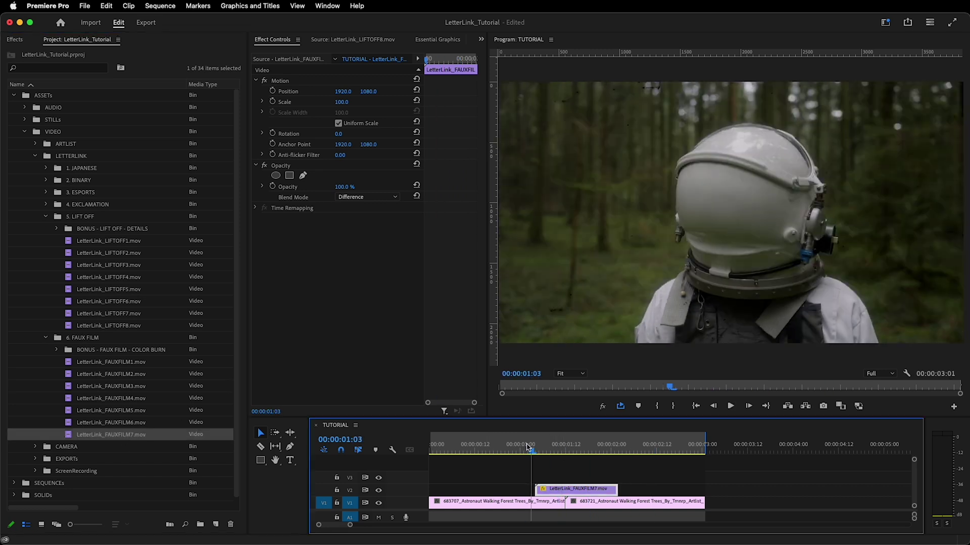
key("space")
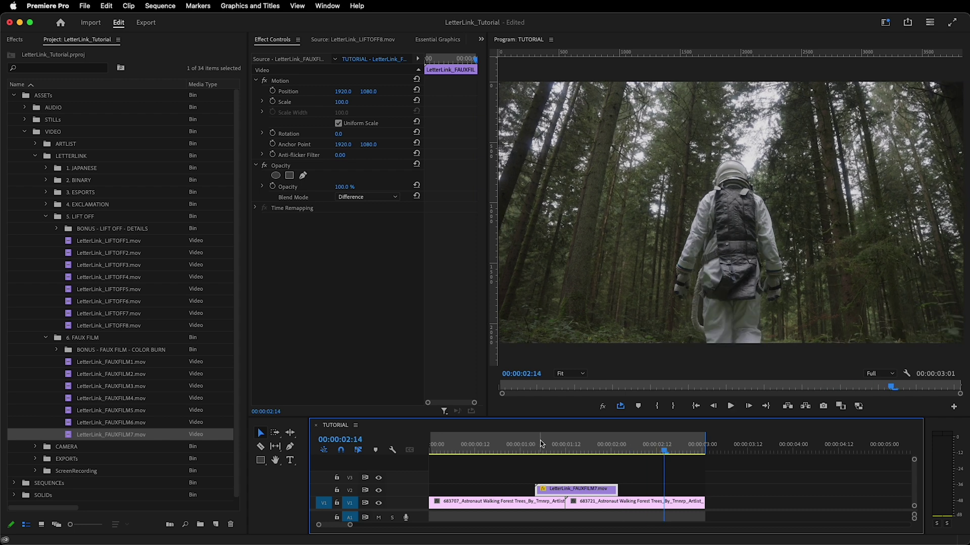
left_click_drag(541, 444, 601, 450)
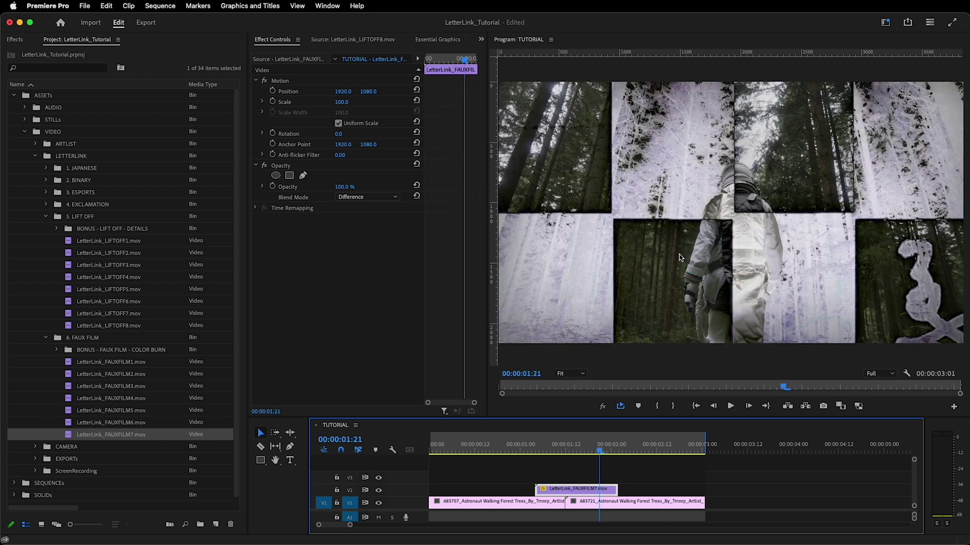
- Try Exclusion and Divide blend modes on the overlay, then settle on Screen
left_click(368, 197)
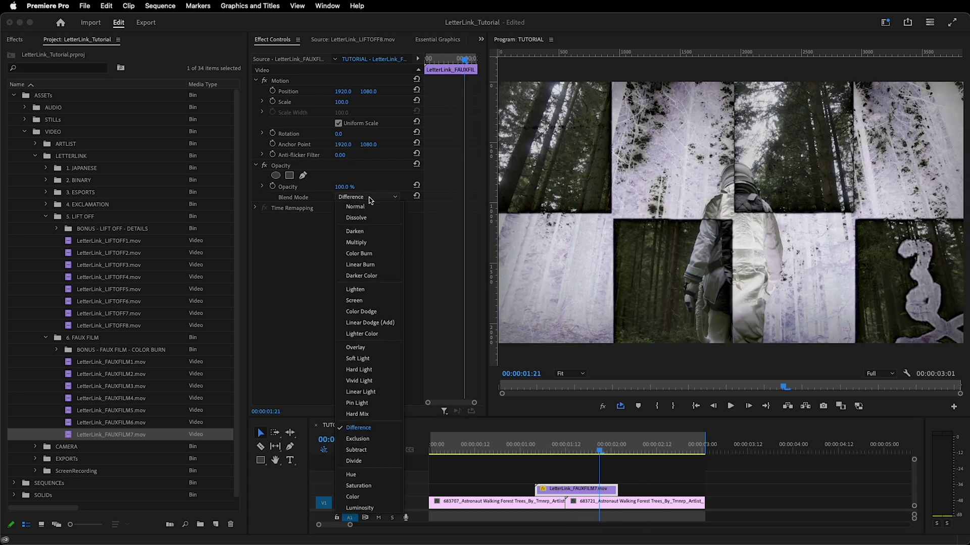
left_click(368, 440)
left_click(368, 197)
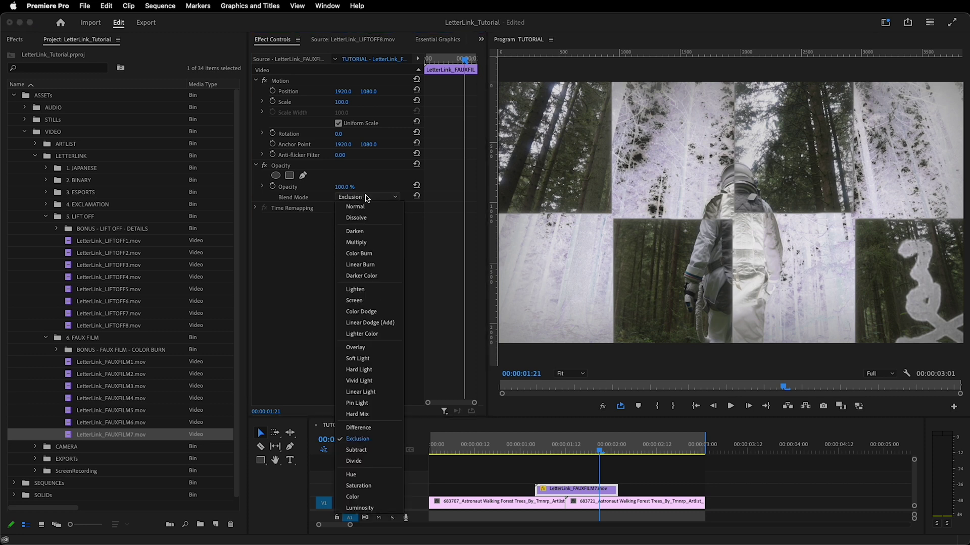
left_click(359, 461)
left_click(372, 197)
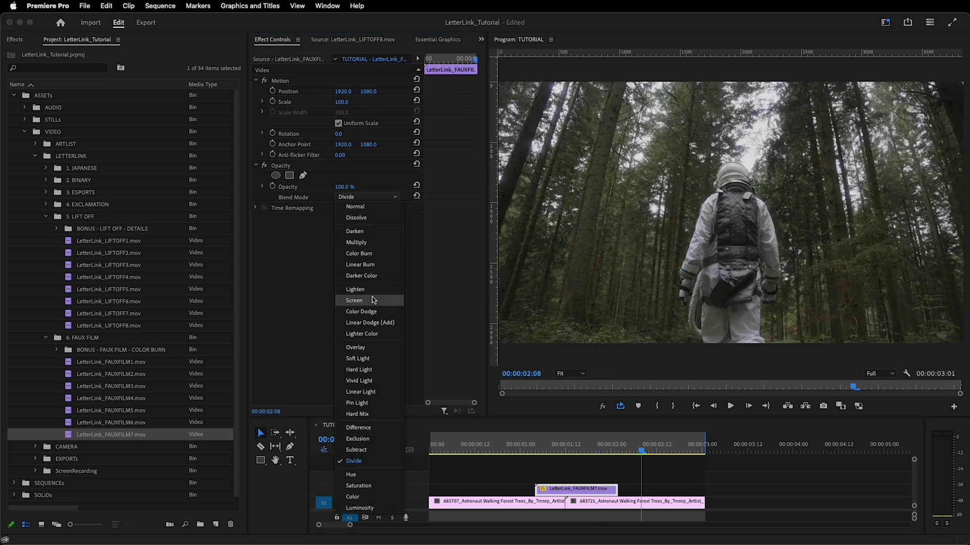
left_click(373, 300)
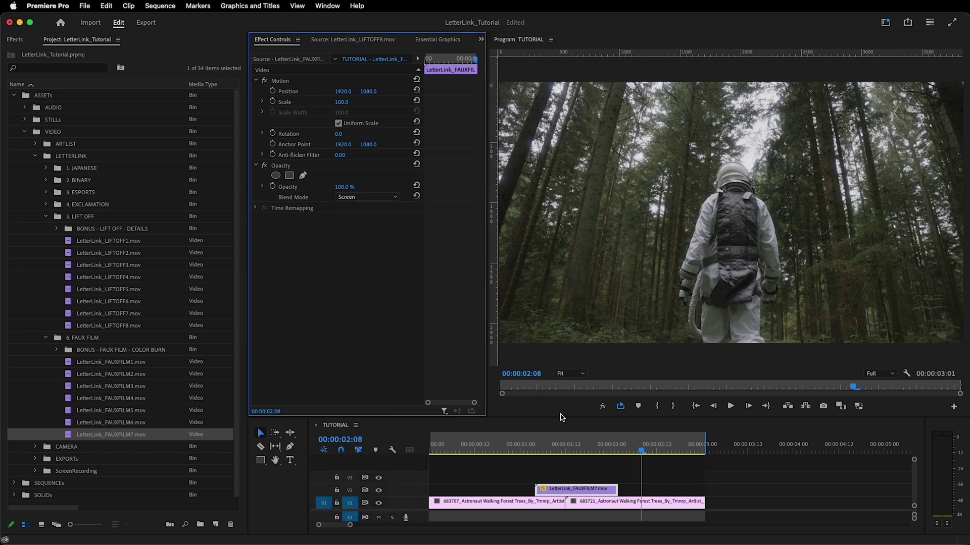
left_click_drag(568, 448, 599, 448)
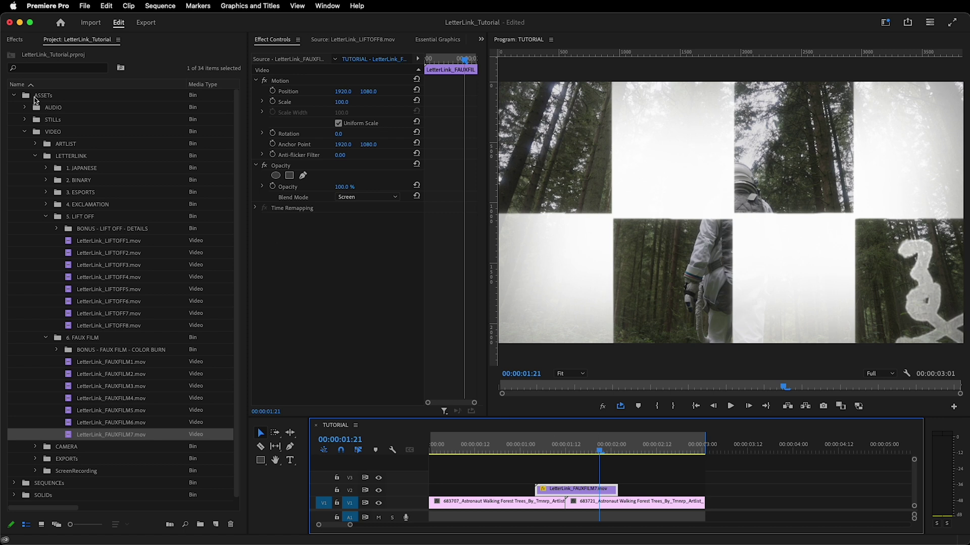
- Search Effects for 'tint' and apply the Tint effect to the FAUXFILM7 clip
left_click(17, 41)
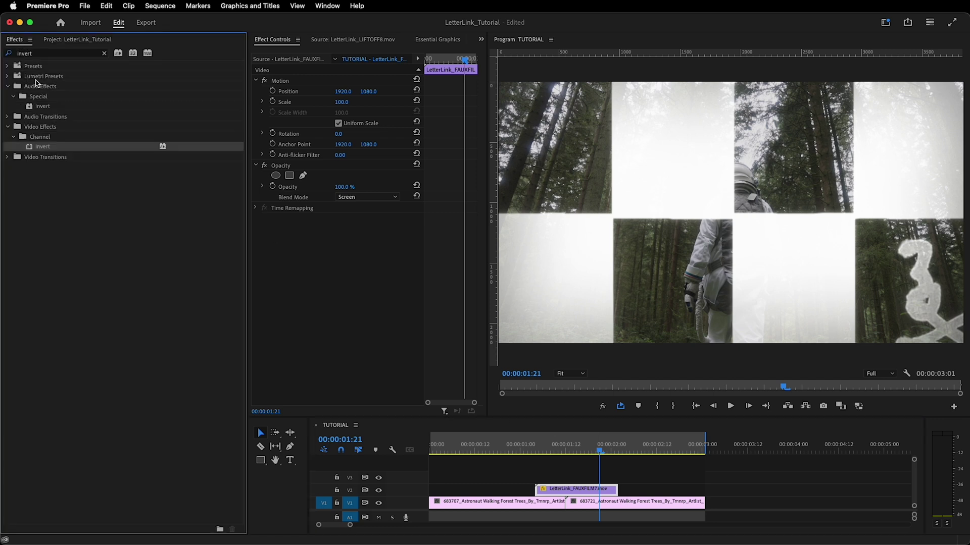
left_click(50, 54)
type("tint")
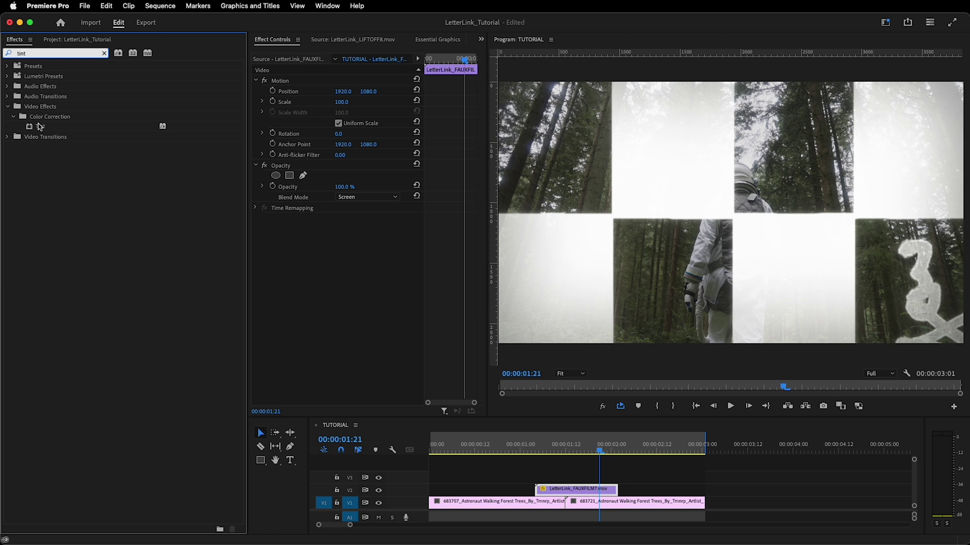
left_click_drag(40, 126, 589, 491)
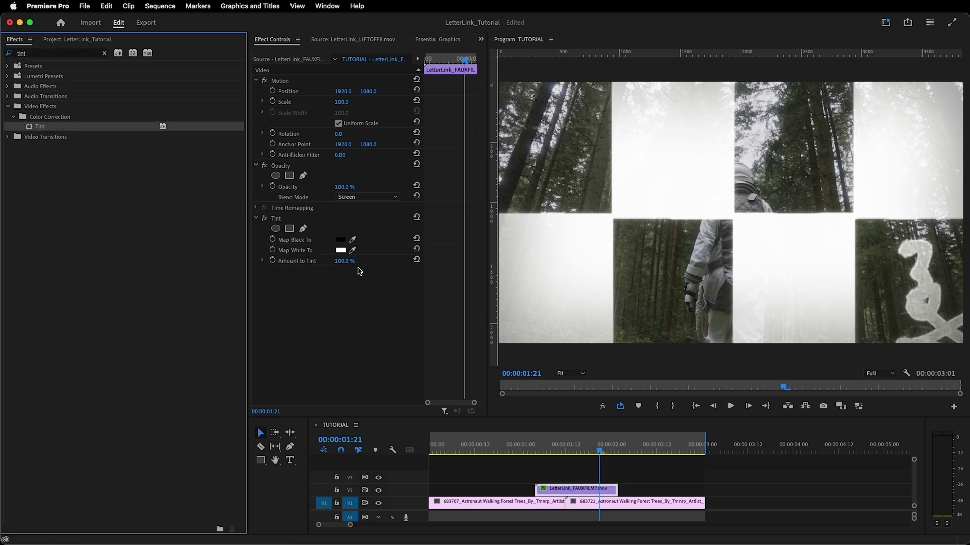
- Try red for Tint's Map Black To, then set it back to black
left_click(342, 243)
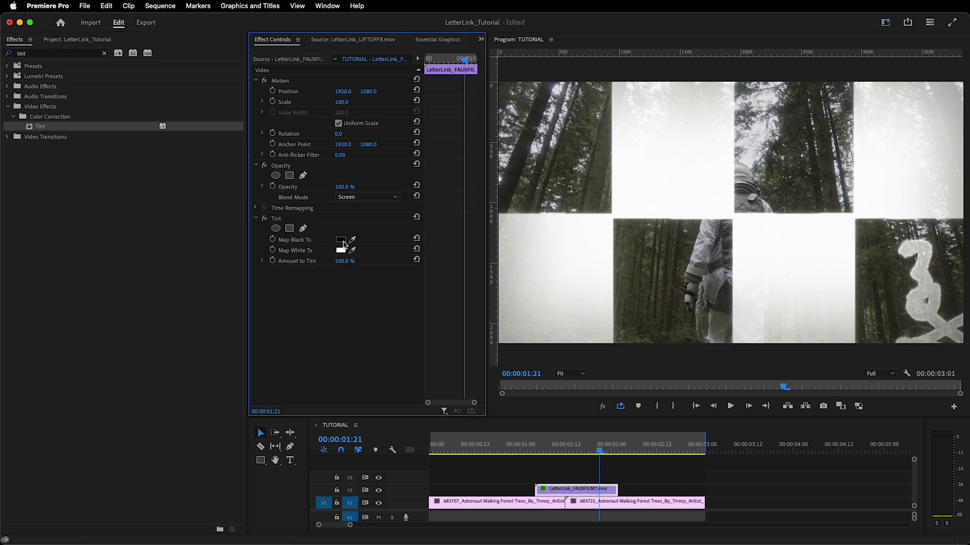
left_click_drag(470, 323, 503, 366)
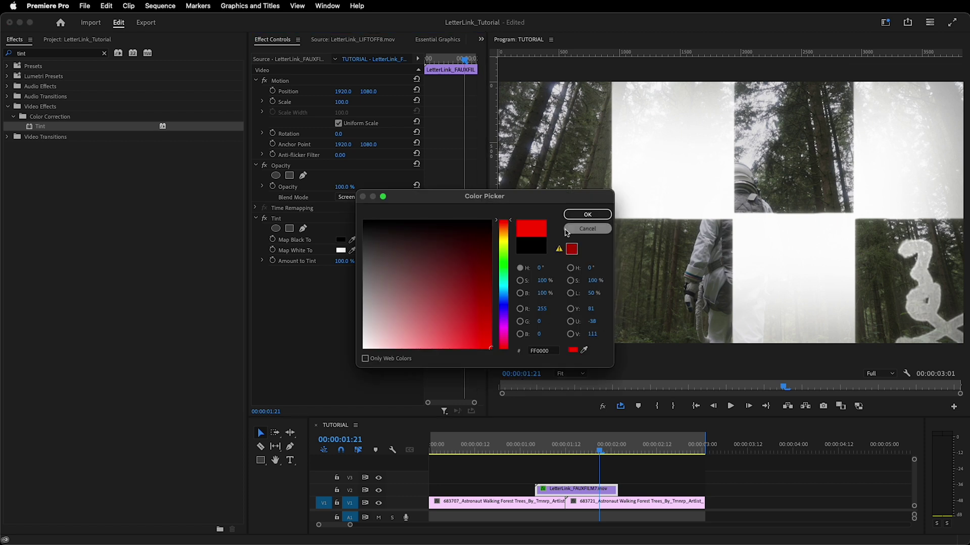
left_click(587, 215)
left_click_drag(599, 446, 573, 451)
left_click(343, 240)
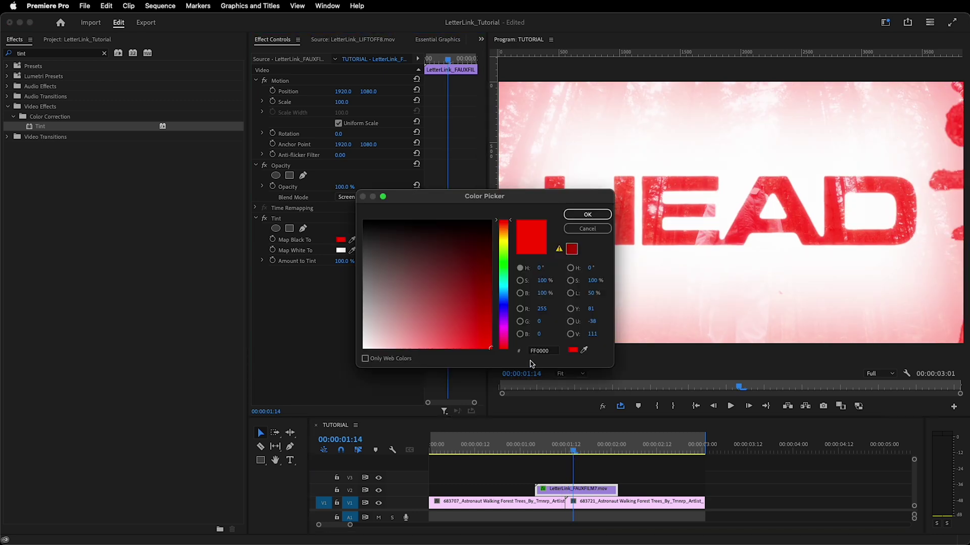
left_click_drag(439, 316, 540, 168)
left_click(573, 216)
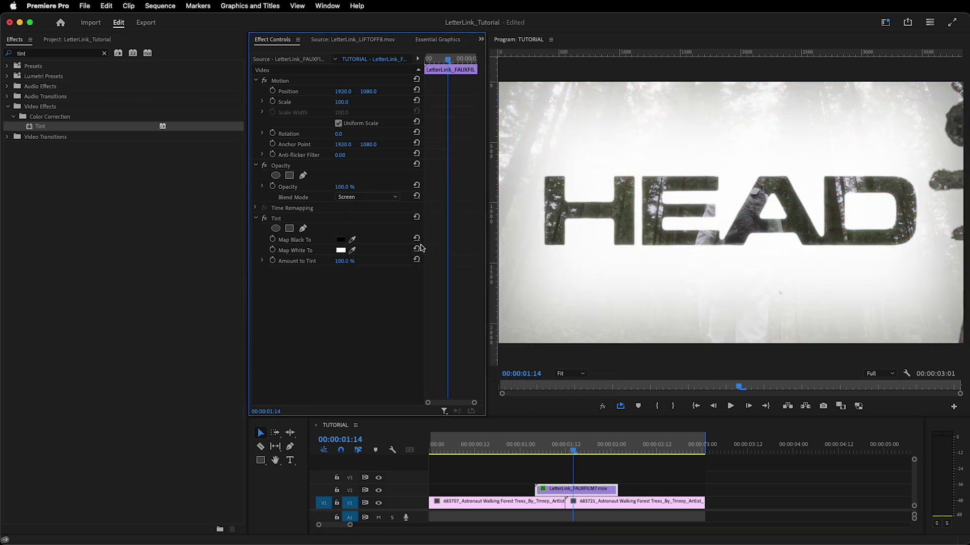
- Set Tint's Map White To colour to red and preview the tinted overlay
left_click(566, 451)
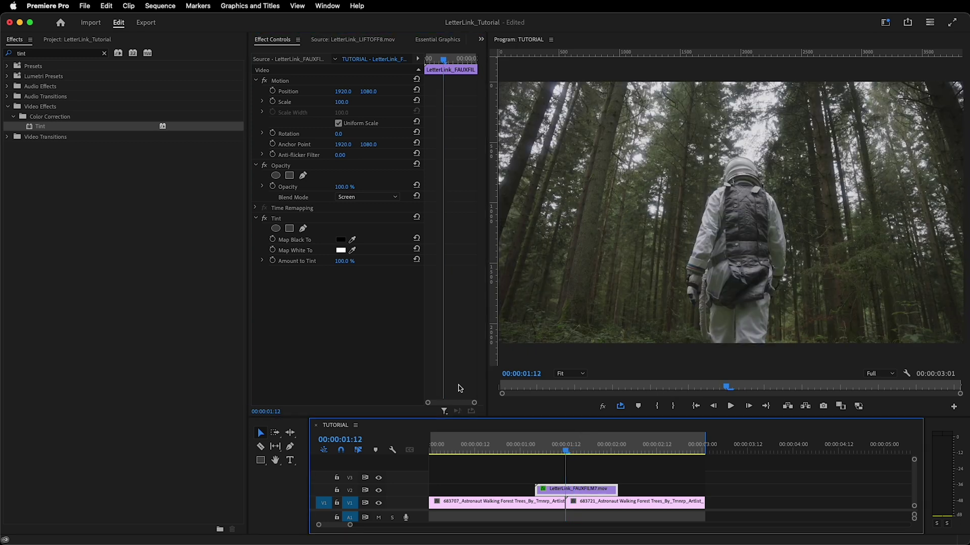
left_click(341, 250)
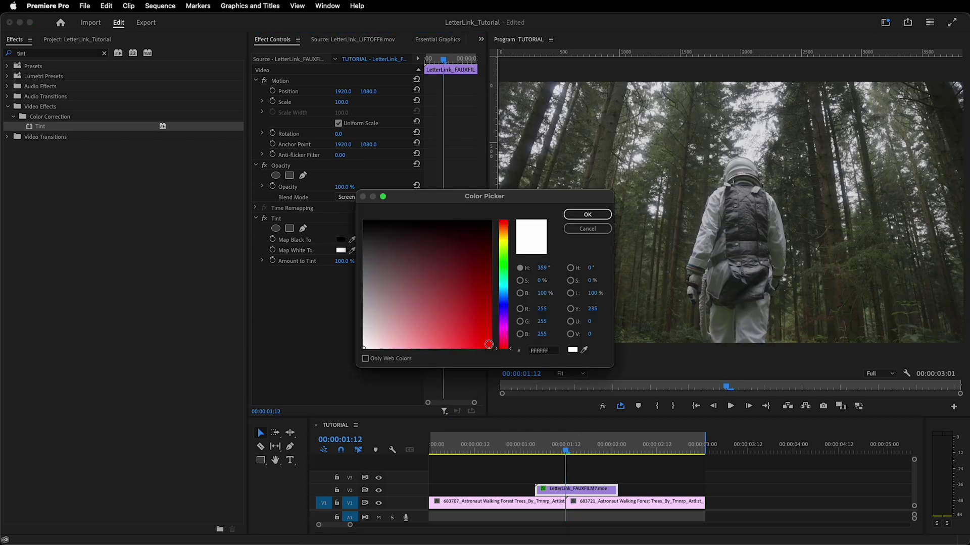
left_click(488, 345)
left_click(581, 215)
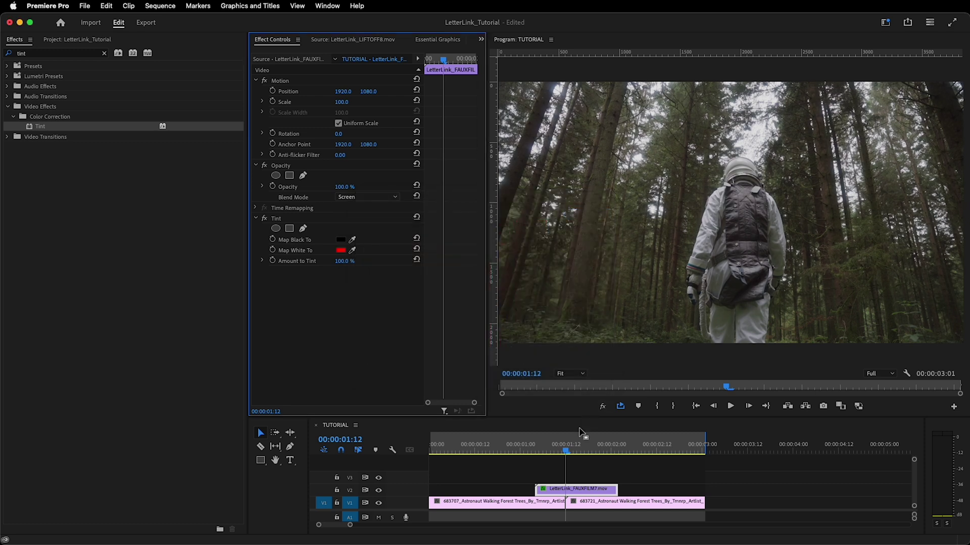
left_click_drag(574, 450, 596, 454)
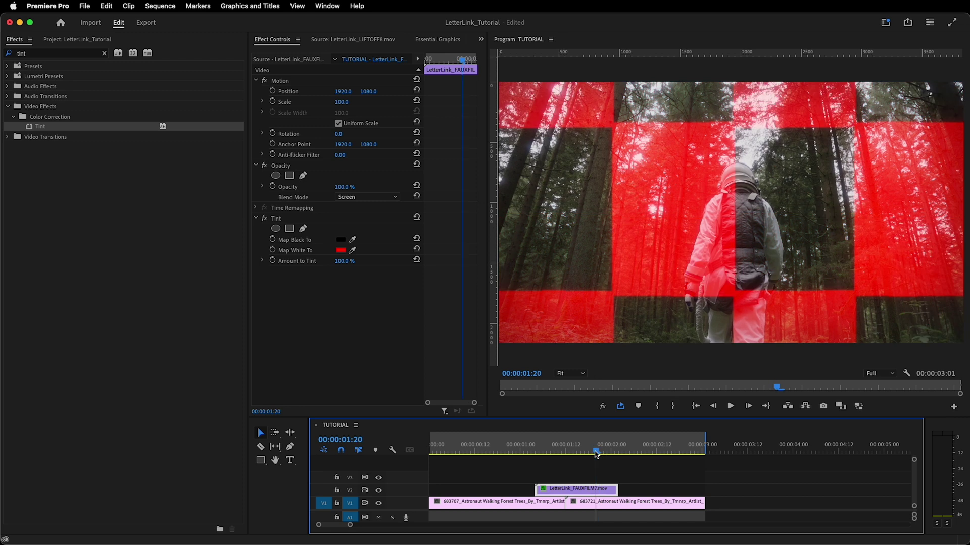
- Try Multiply, then set the overlay blend to Difference and pick the Map White To eyedropper
left_click(390, 197)
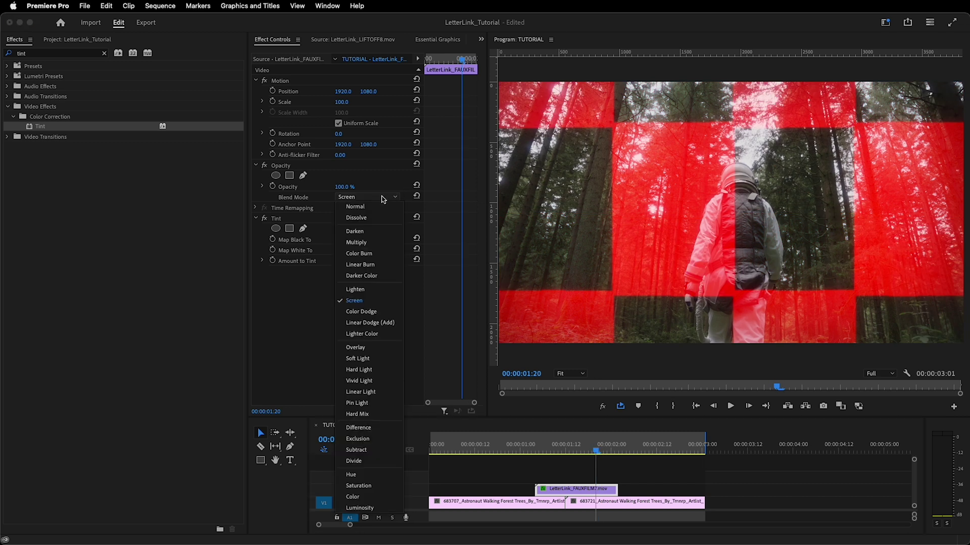
left_click(389, 243)
key("j")
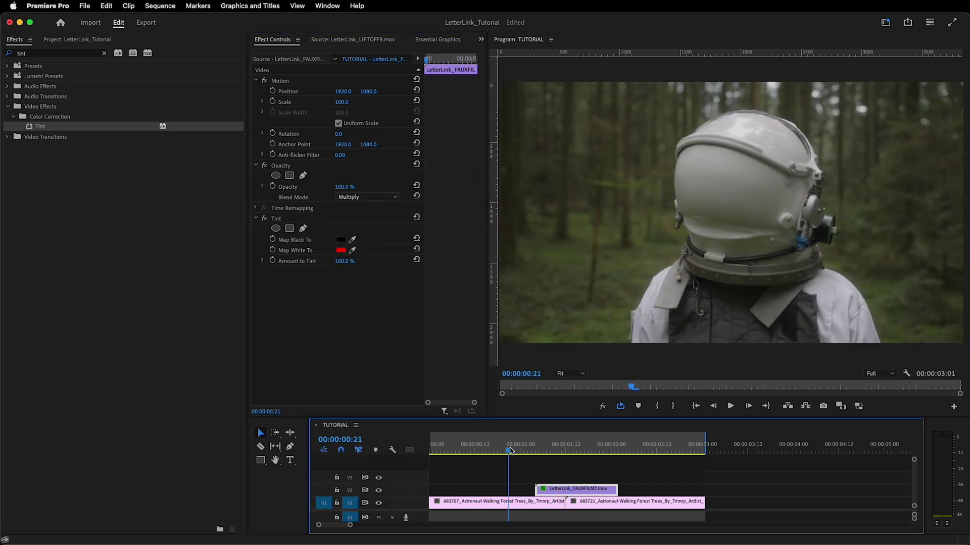
key("l")
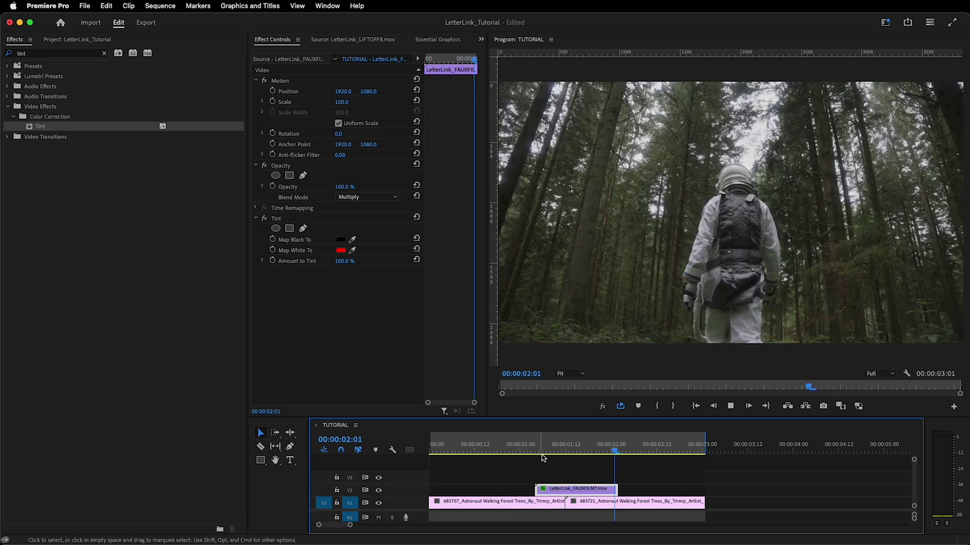
key("k")
left_click_drag(598, 450, 603, 451)
left_click(369, 200)
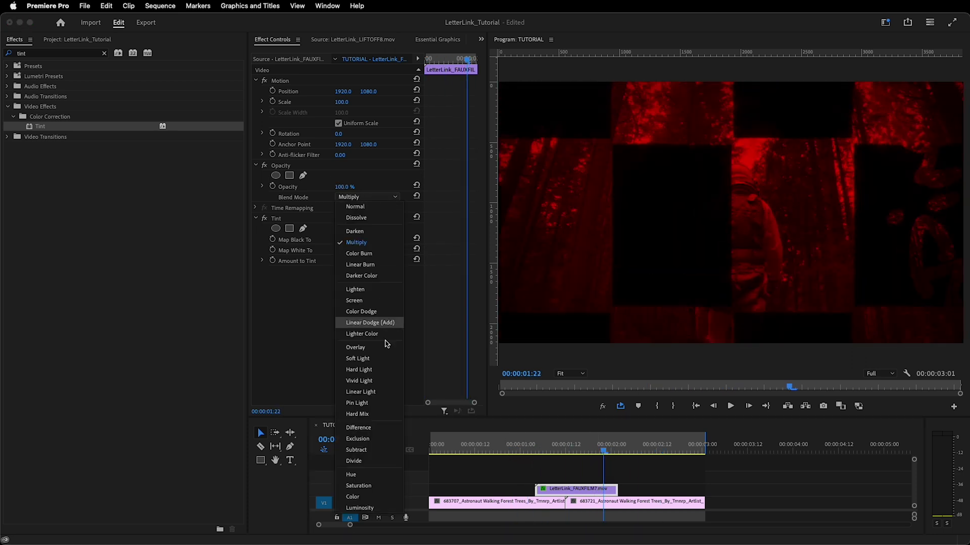
left_click(392, 432)
mouse_move(588, 445)
left_mouse_down()
mouse_move(553, 447)
mouse_move(574, 447)
left_mouse_up()
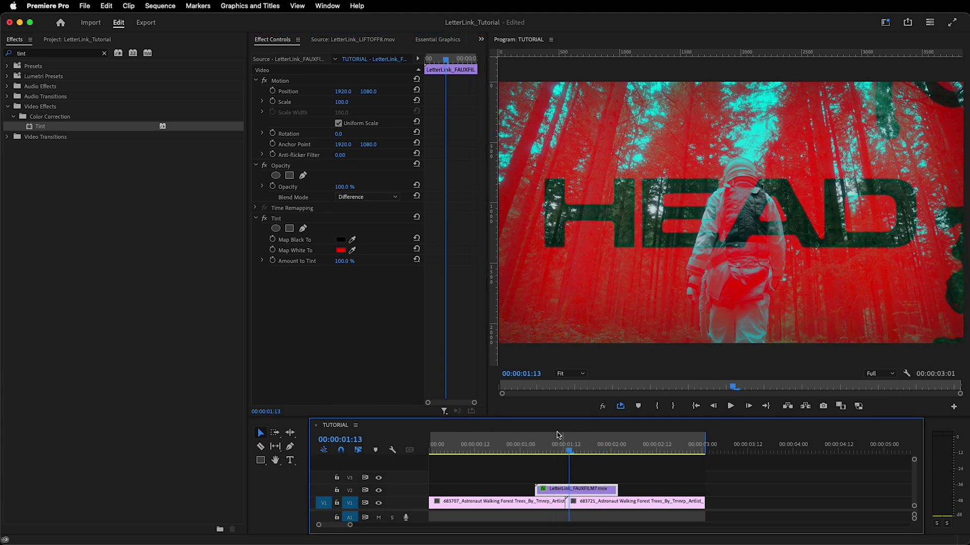
left_click(352, 251)
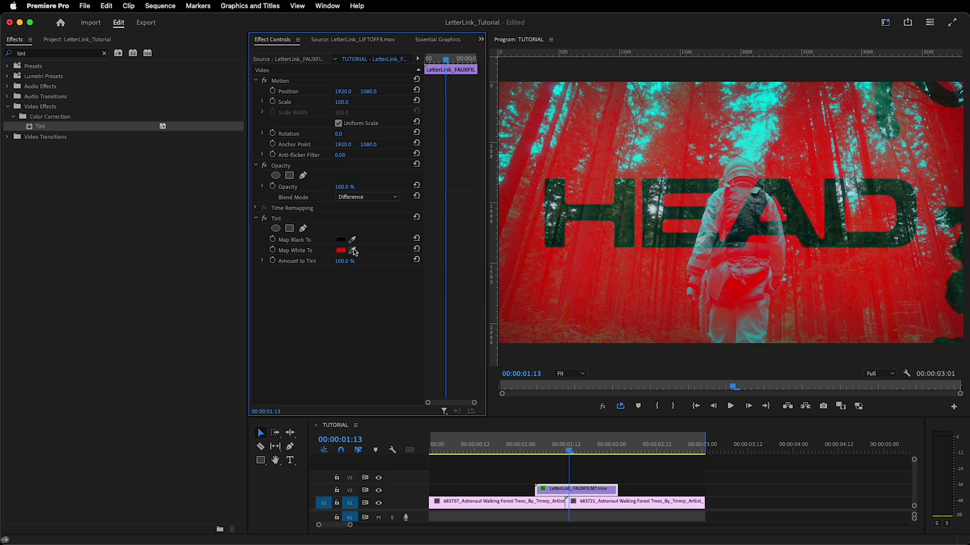
left_click(352, 251)
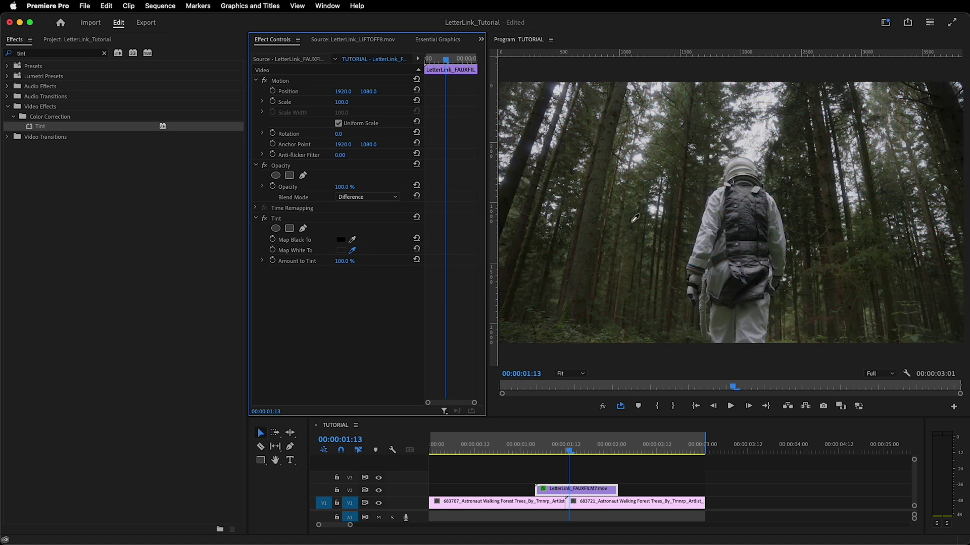
- Try a sampled colour, bright lime and muted olive green for Tint's Map White To
left_click(633, 221)
left_click_drag(613, 441, 583, 446)
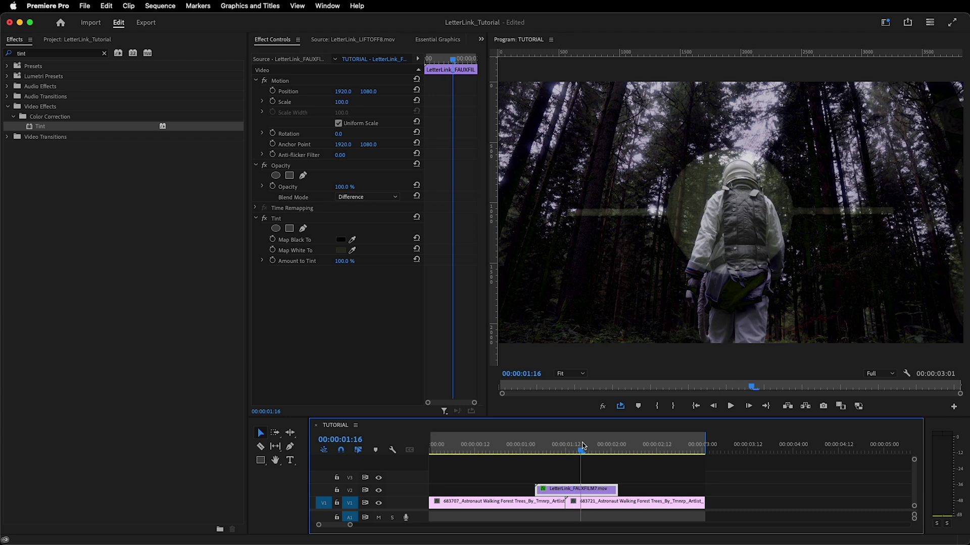
left_click(341, 251)
left_click(449, 284)
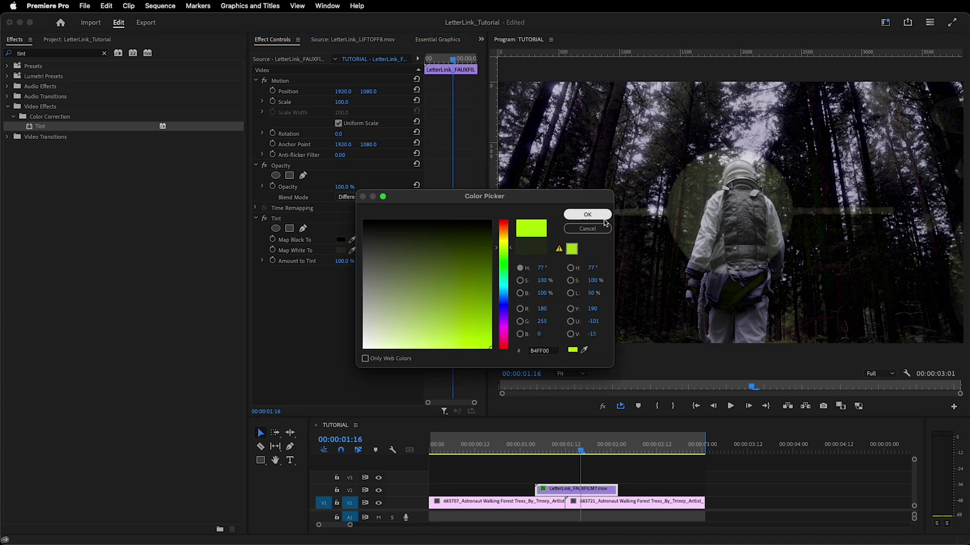
left_click(588, 215)
left_click_drag(540, 445, 610, 455)
key("space")
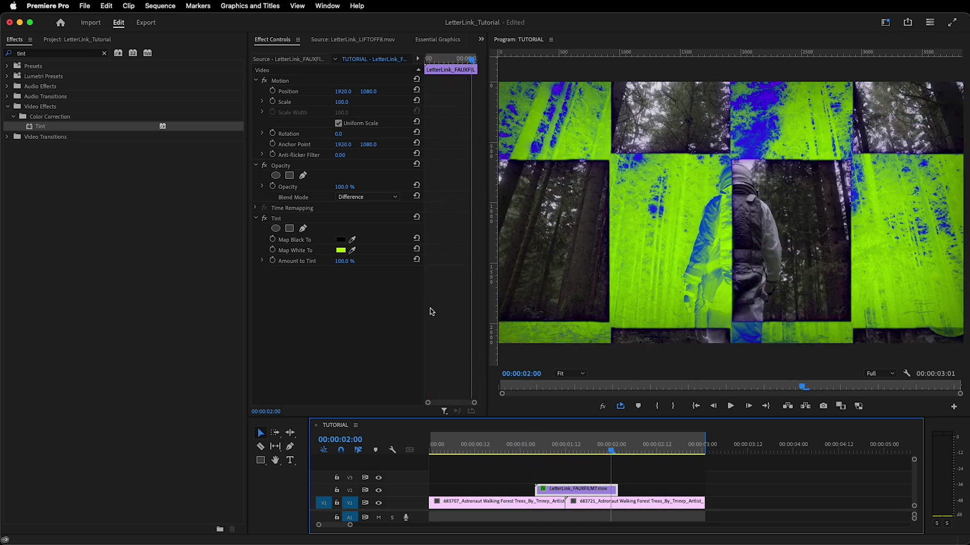
left_click(341, 250)
left_click_drag(483, 330, 459, 282)
left_click(571, 216)
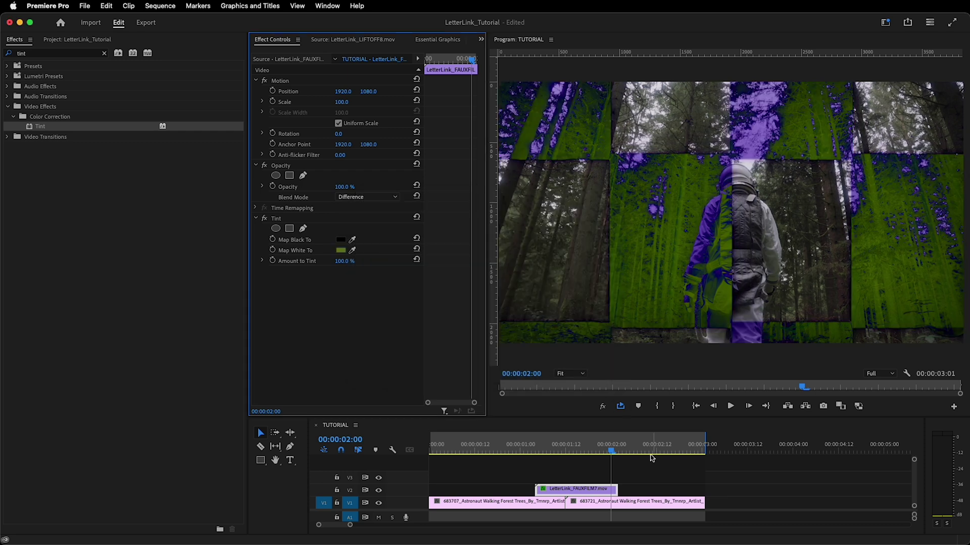
- Try Multiply, return to Difference blend, and set Map White To to white FFFFFF
left_click(552, 446)
left_click_drag(552, 446, 592, 446)
left_click(368, 197)
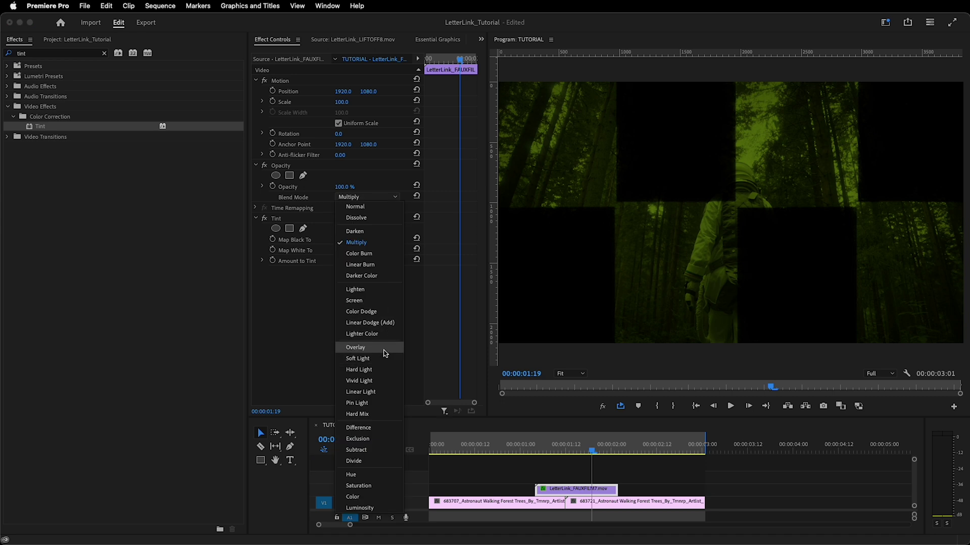
left_click(360, 428)
left_click_drag(536, 447, 583, 446)
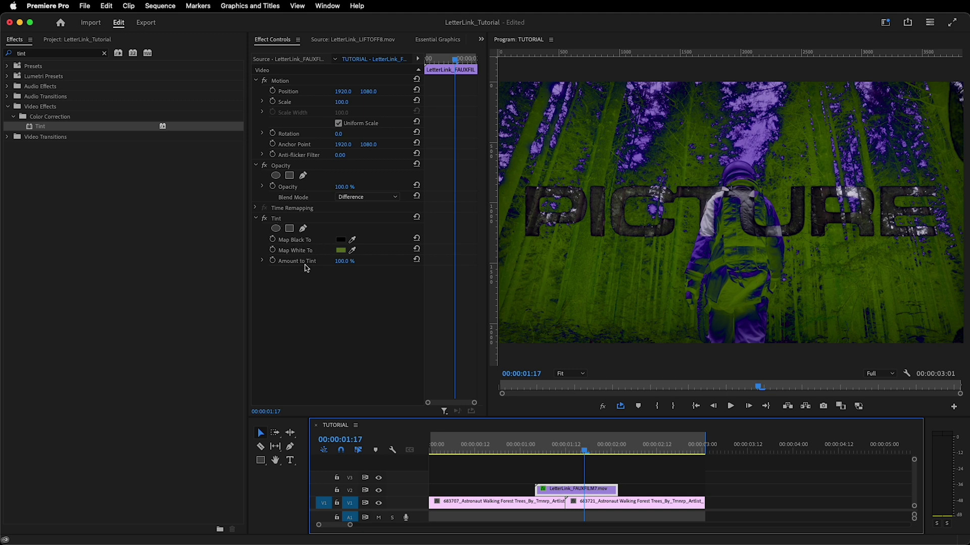
left_click(341, 251)
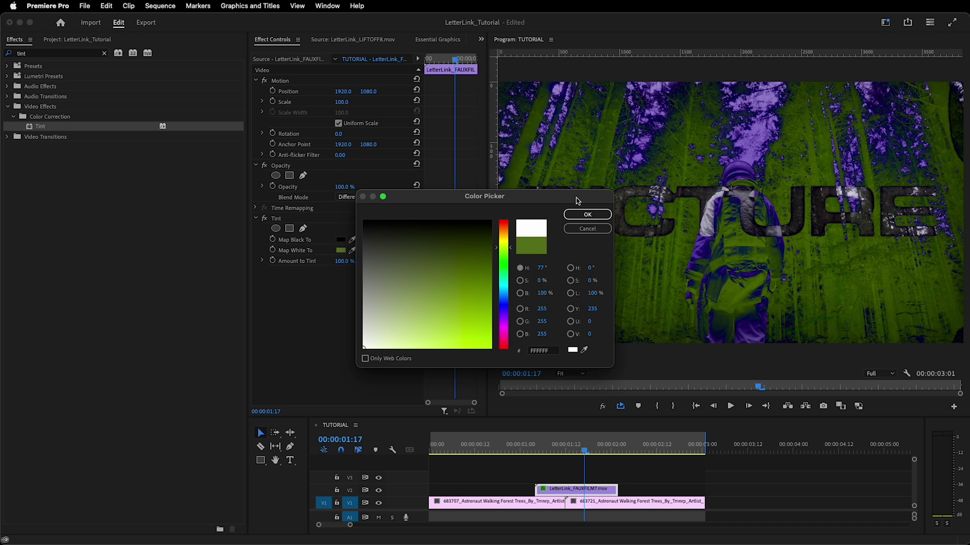
left_click(582, 214)
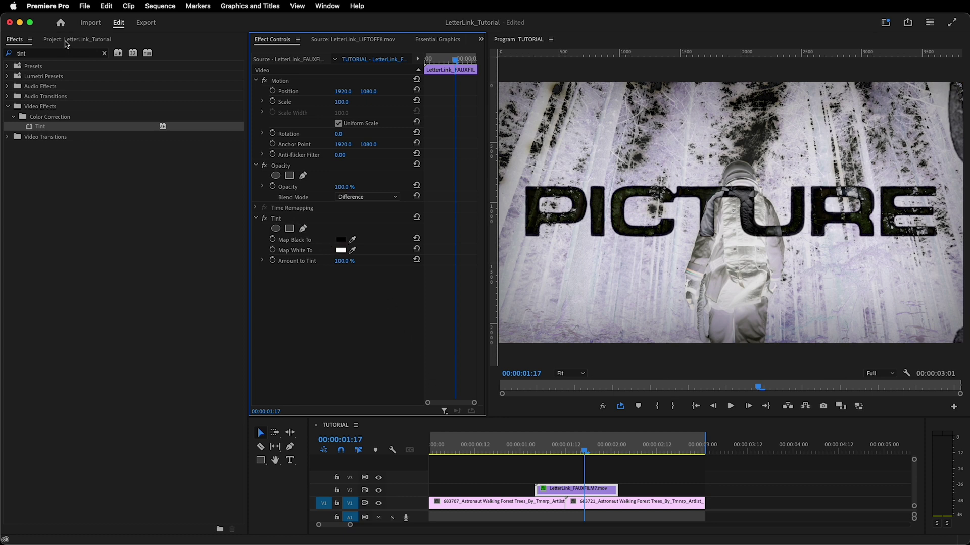
- Preview JAPANESE1 and JAPANESE2 from the 1. JAPANESE bin, then drop LetterLink_JAPANESE2.mov onto V2
left_click(66, 41)
left_click(45, 169)
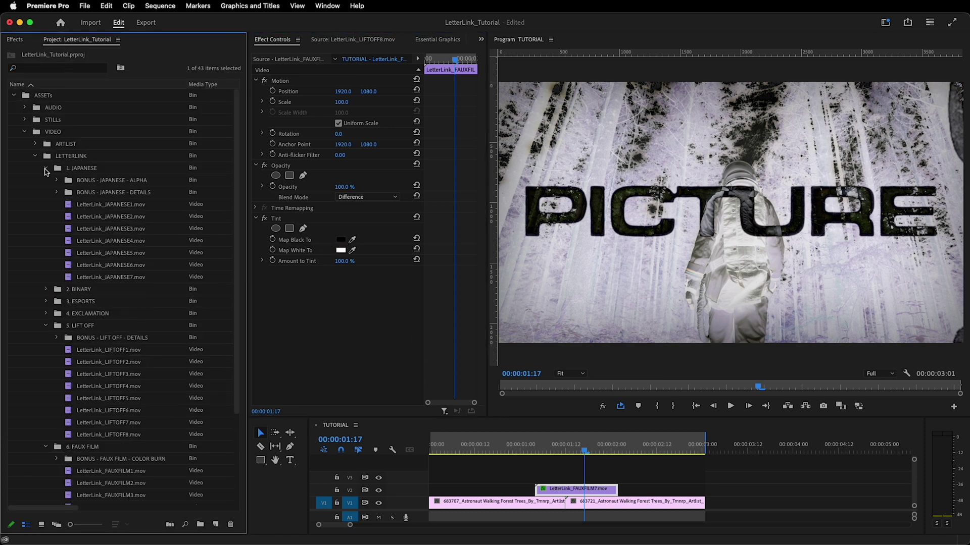
double_click(88, 204)
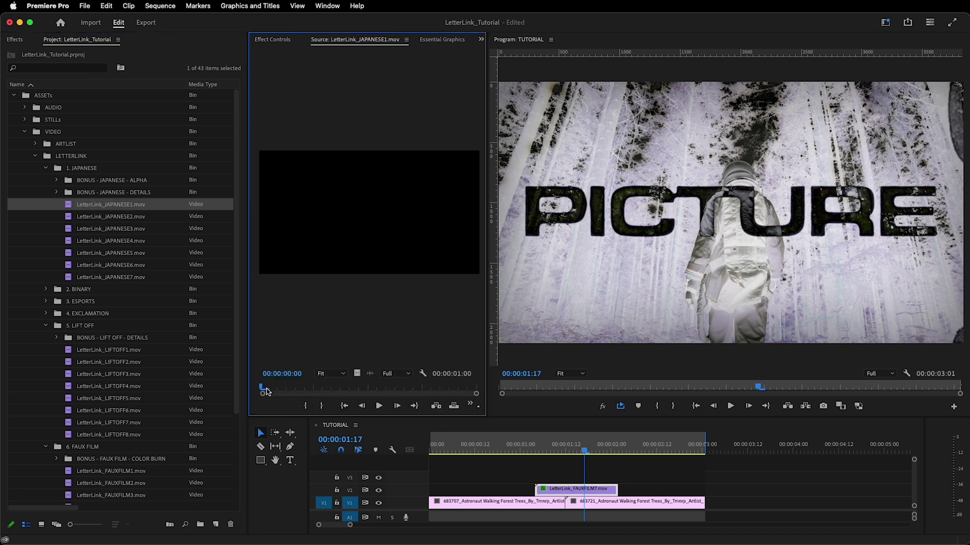
double_click(125, 217)
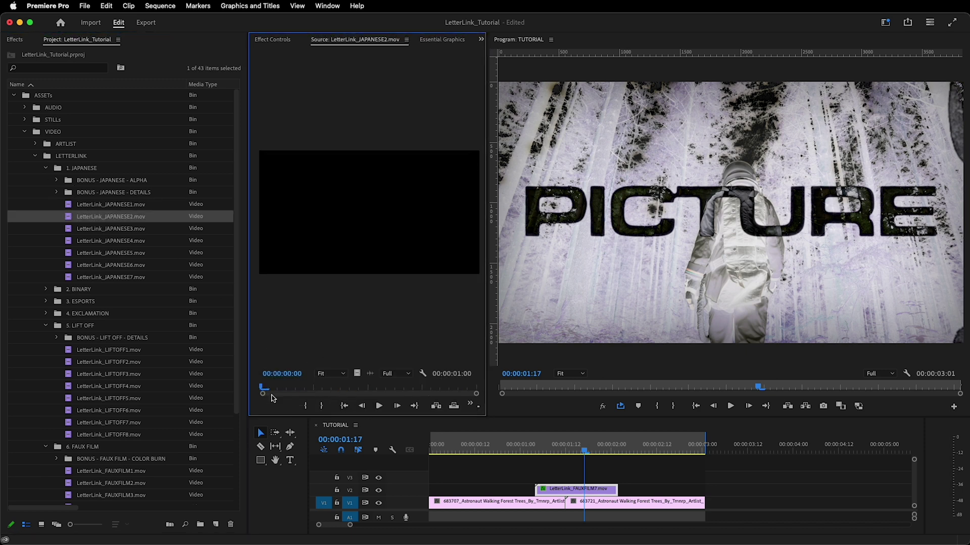
left_click_drag(263, 389, 358, 389)
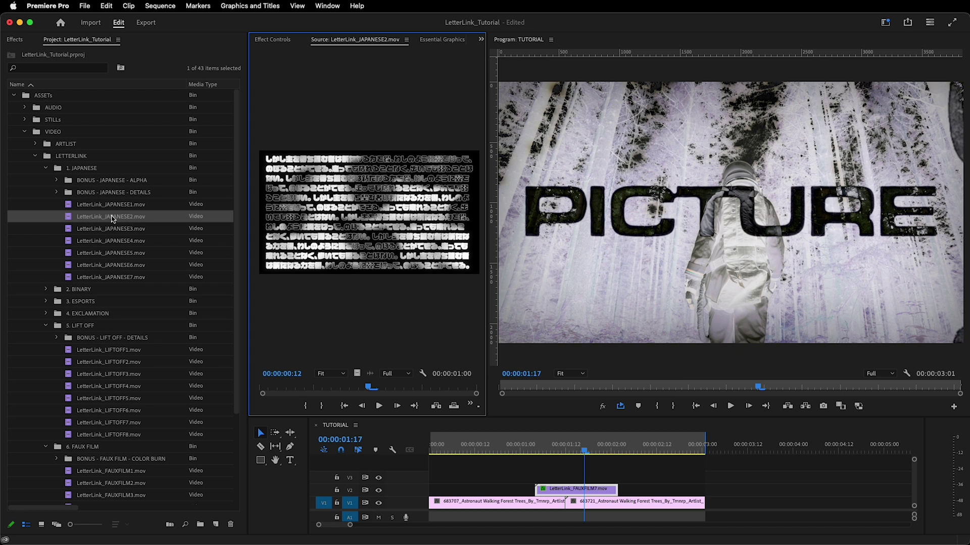
left_click_drag(112, 218, 571, 489)
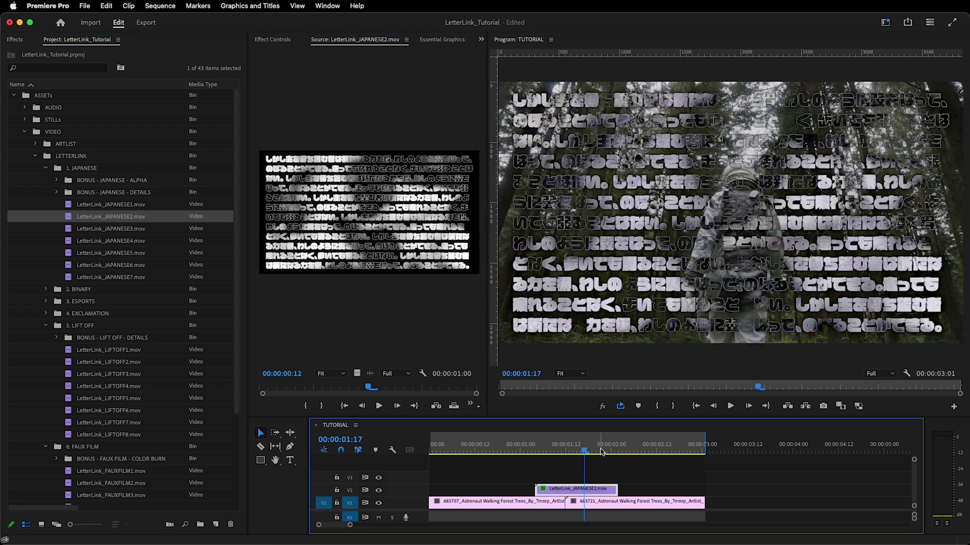
key("Right")
key("Right")
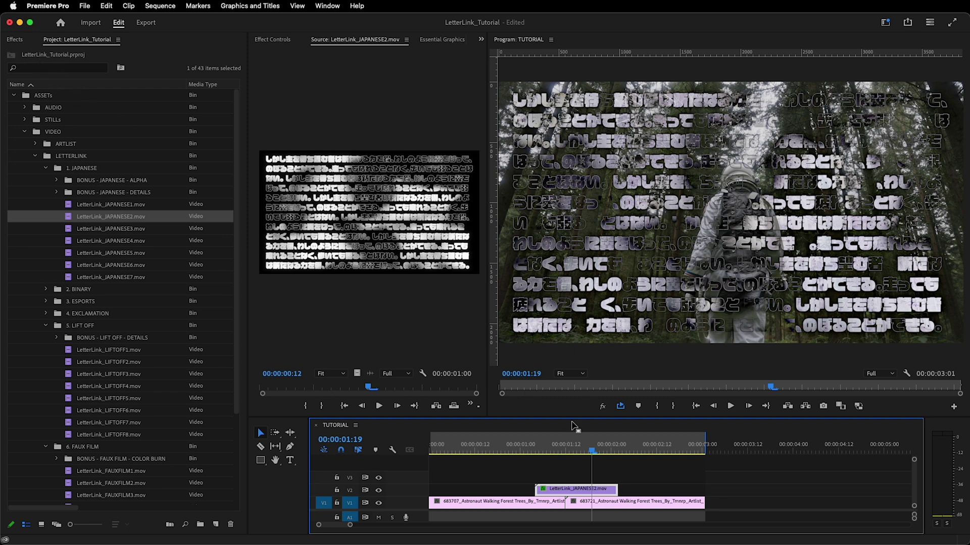
key("Left")
key("Left")
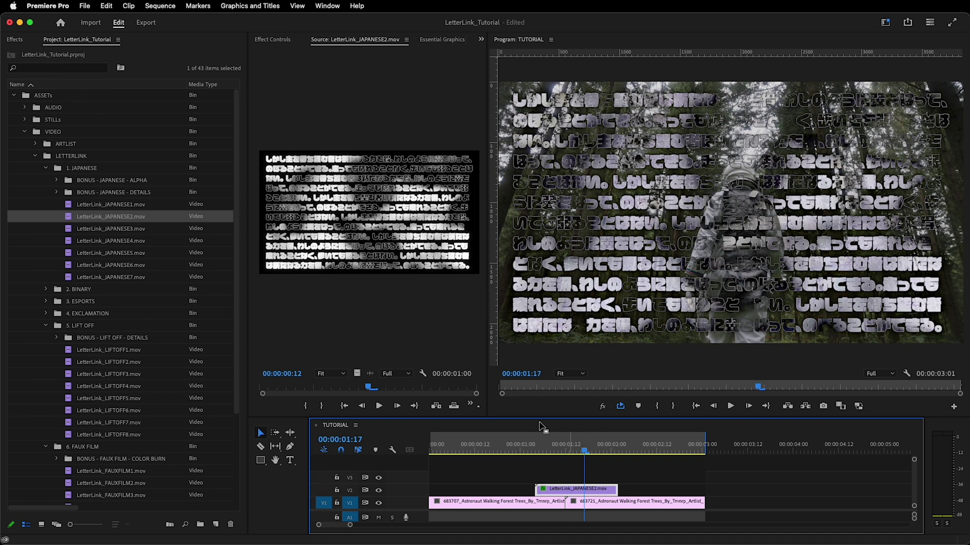
- Replace the V2 overlay with LetterLink_JAPANESE2_ALPHA.mov and set its blend mode to Normal
left_click(57, 181)
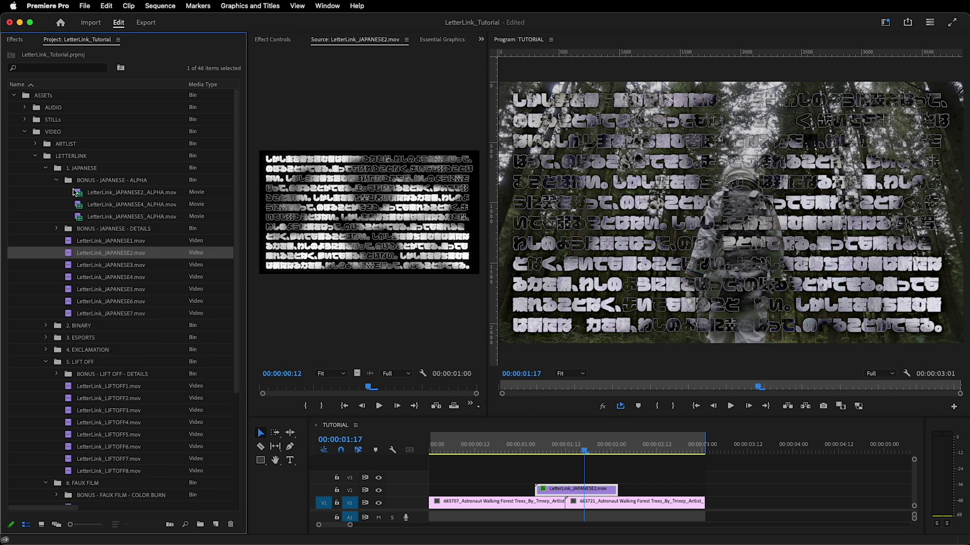
left_click(114, 197)
left_click_drag(114, 197, 595, 498)
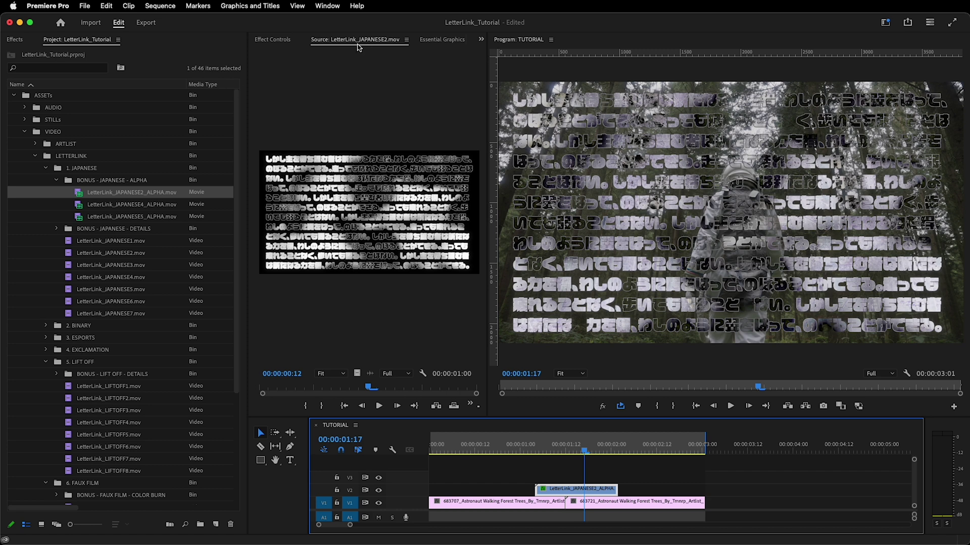
left_click(273, 39)
left_click(362, 196)
left_click(372, 214)
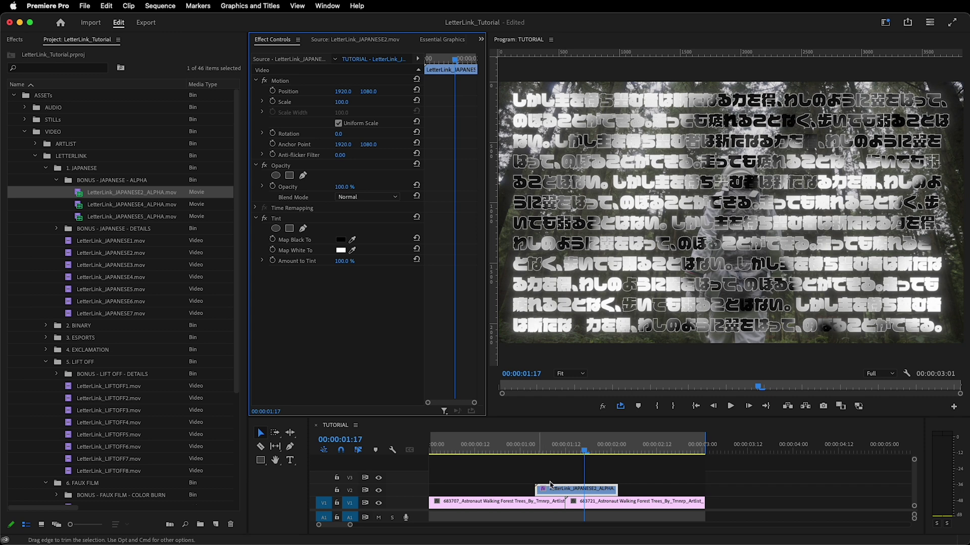
mouse_move(585, 451)
left_mouse_down()
mouse_move(522, 454)
mouse_move(611, 455)
mouse_move(604, 451)
left_mouse_up()
key("space")
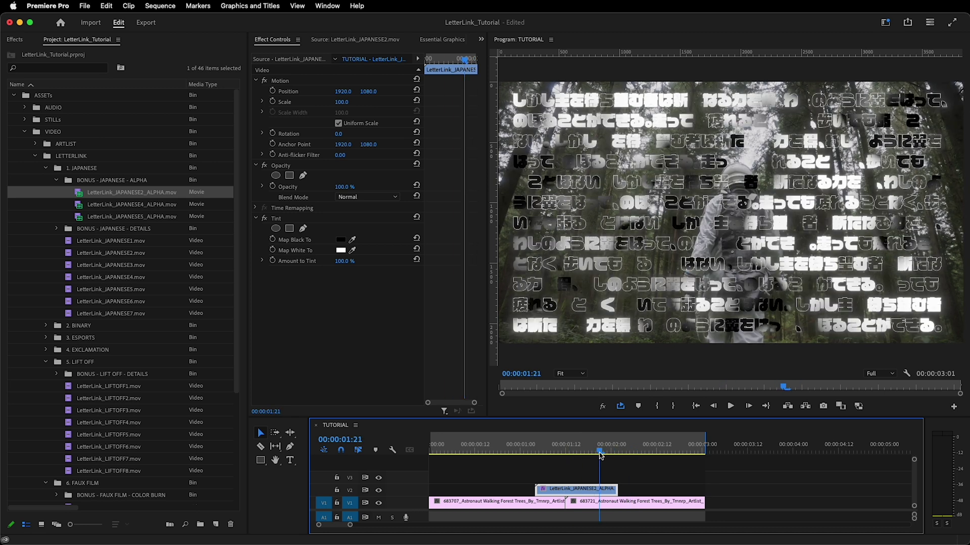
- Set Tint's Map Black To red and view the program frame at 100%
left_click(337, 241)
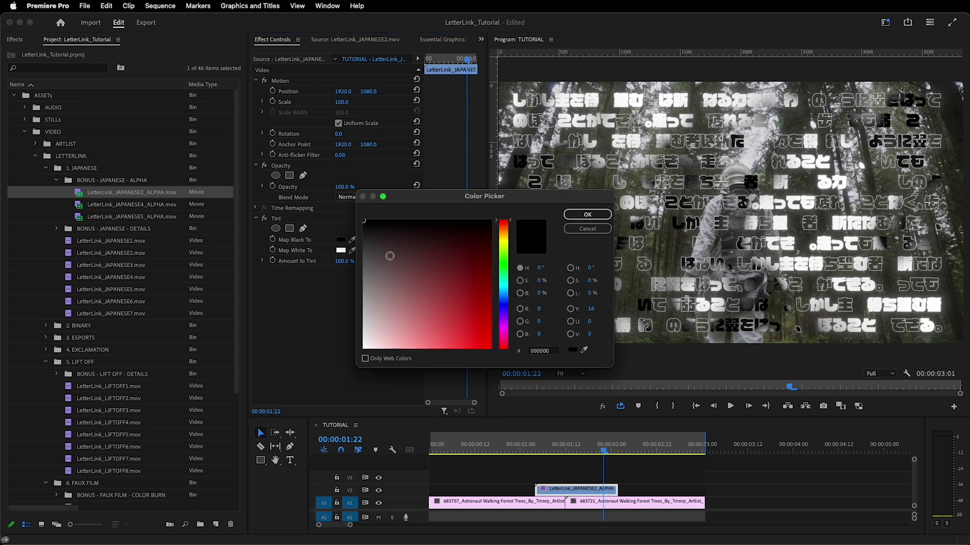
left_click(490, 222)
left_click(587, 214)
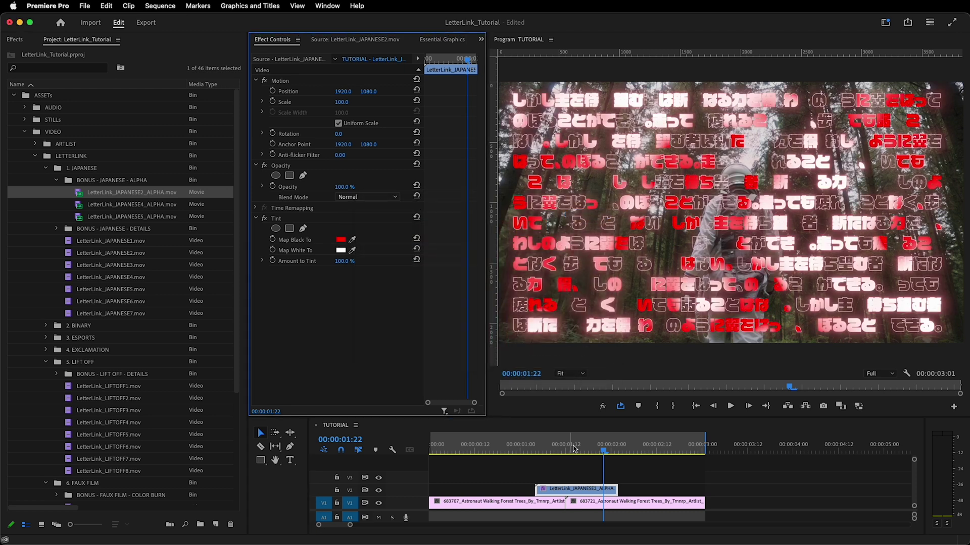
mouse_move(599, 445)
left_mouse_down()
mouse_move(543, 445)
mouse_move(603, 446)
mouse_move(567, 446)
mouse_move(592, 446)
left_mouse_up()
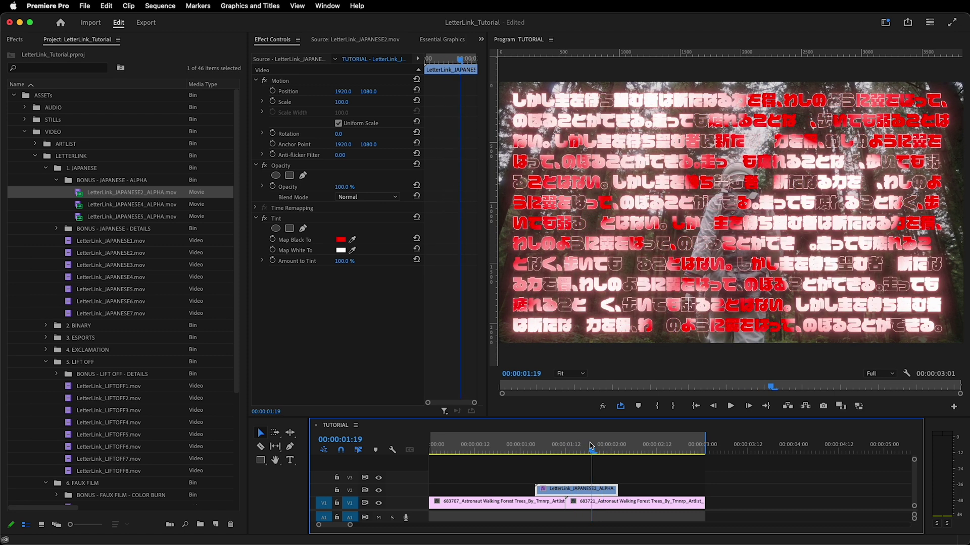
key("Left")
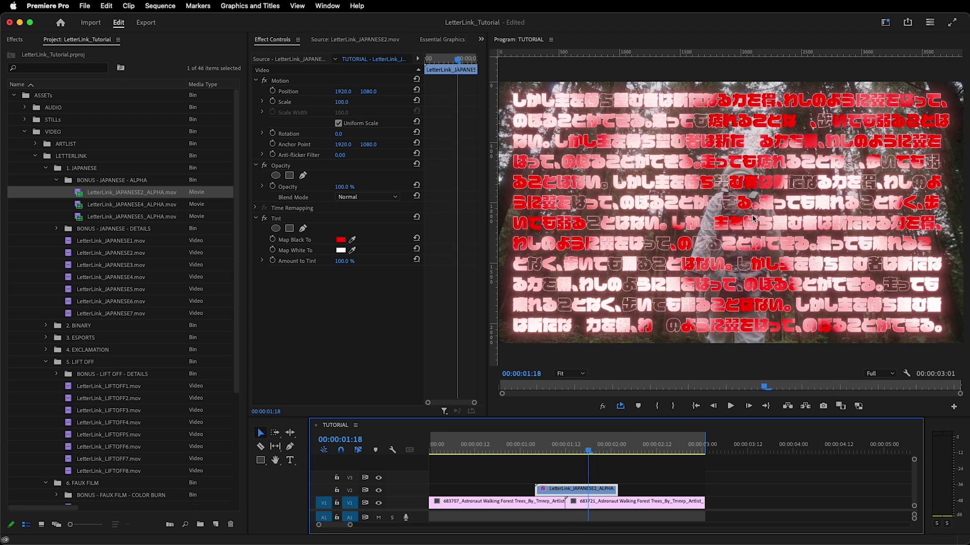
left_click(562, 376)
left_click(580, 444)
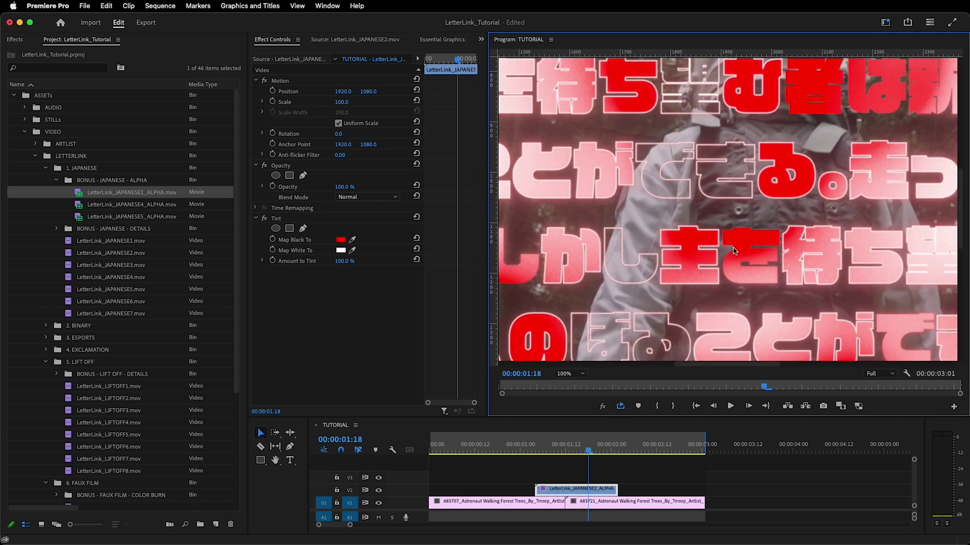
- Set Tint's Map White To magenta FF0096 and fit the frame in the program viewer
left_click(341, 251)
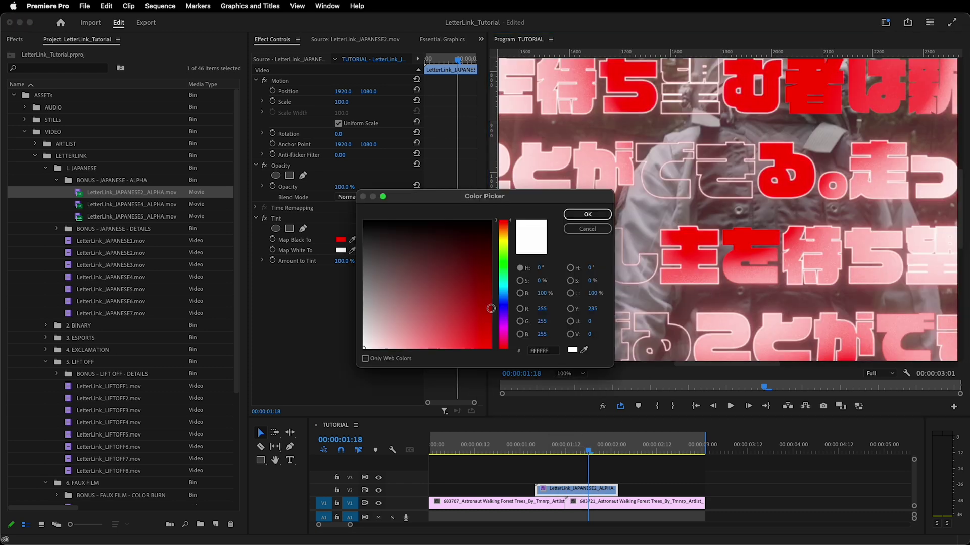
left_click_drag(504, 307, 504, 337)
left_click(491, 348)
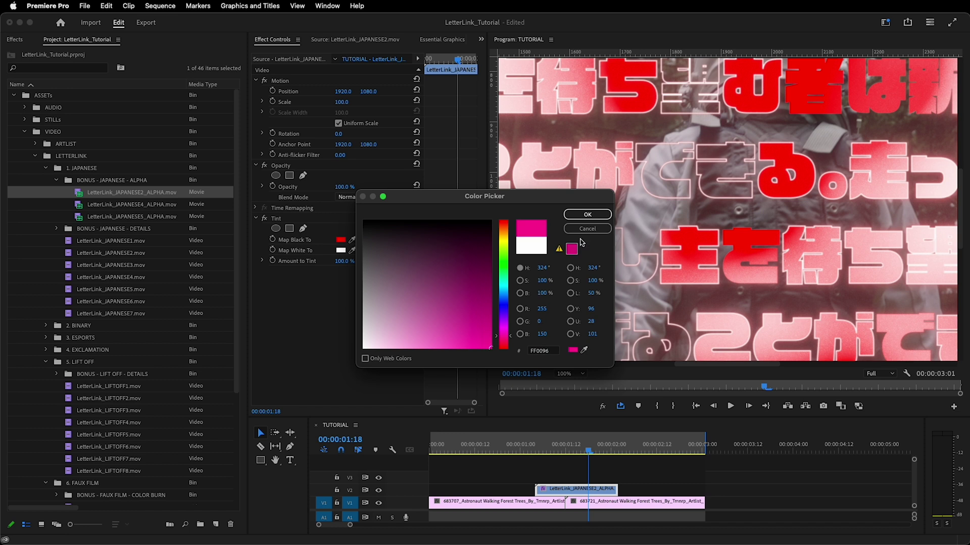
left_click(588, 215)
key("Left")
key("Left")
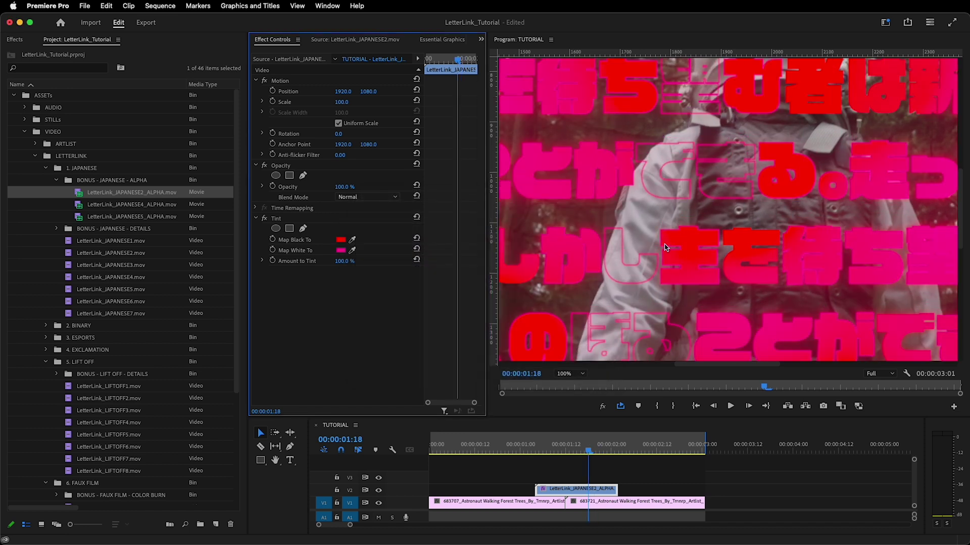
left_click(573, 374)
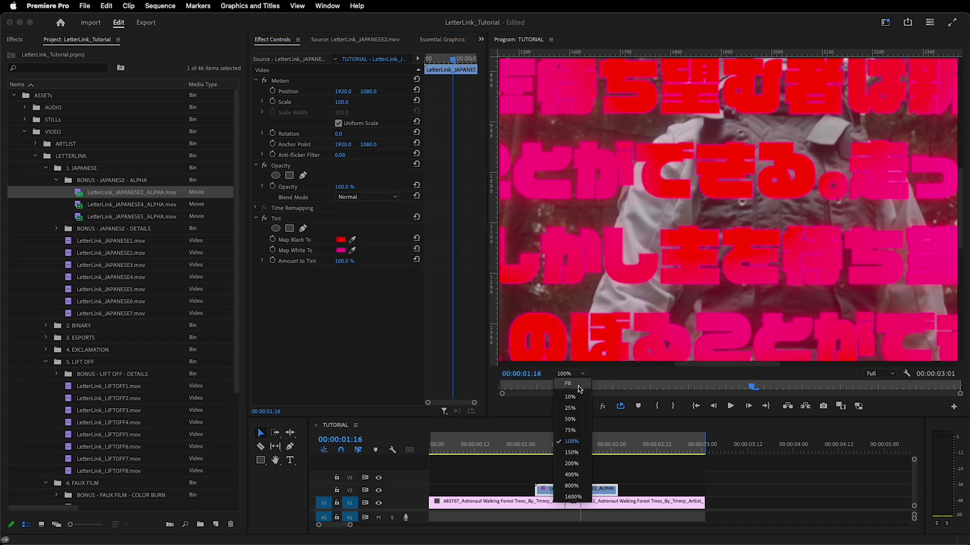
left_click(567, 383)
- Preview the magenta text, then set Tint's Map Black To an olive shade sampled from the footage
left_click(526, 447)
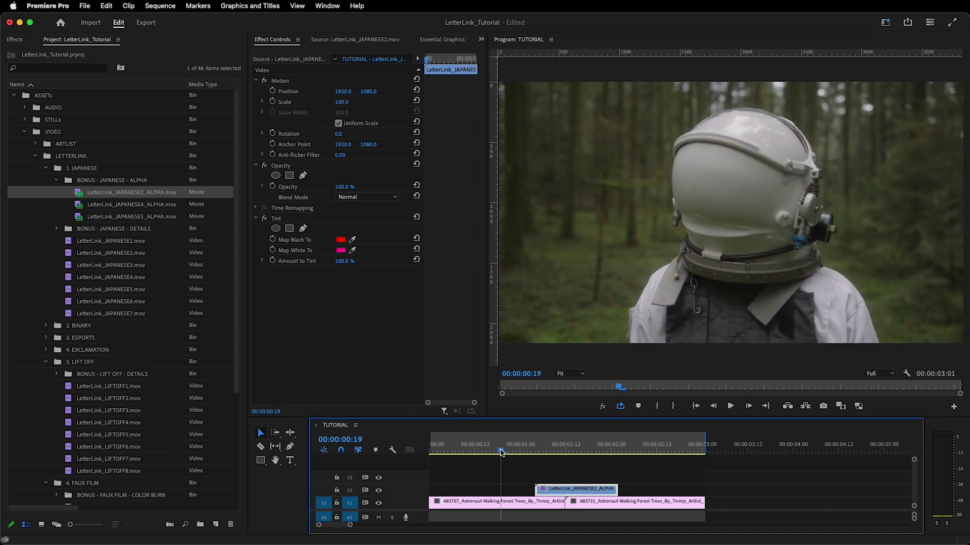
key("space")
key("space")
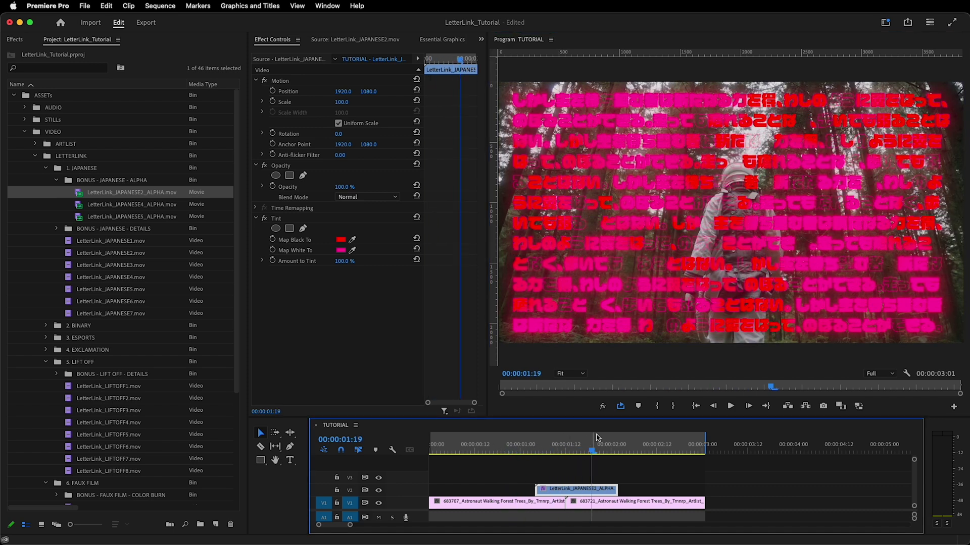
left_click(341, 240)
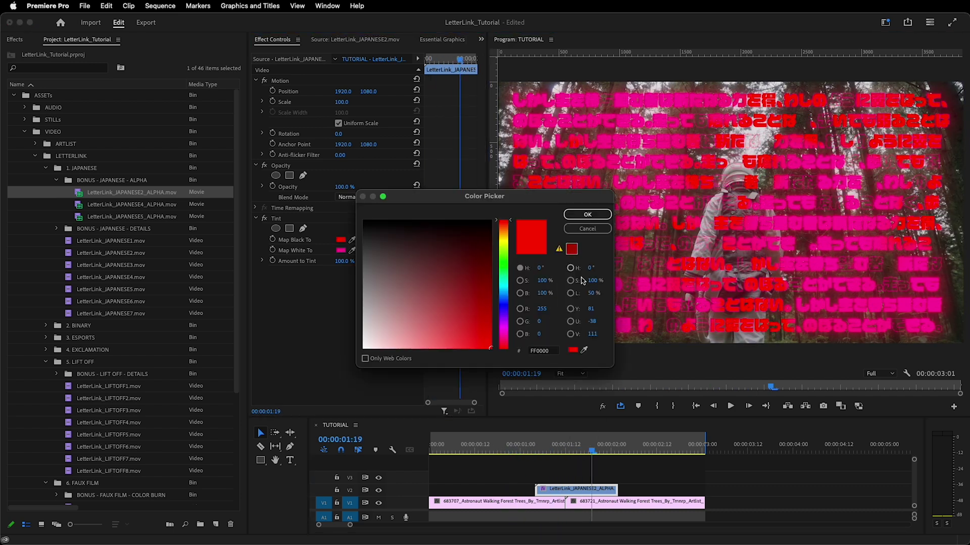
left_click(584, 351)
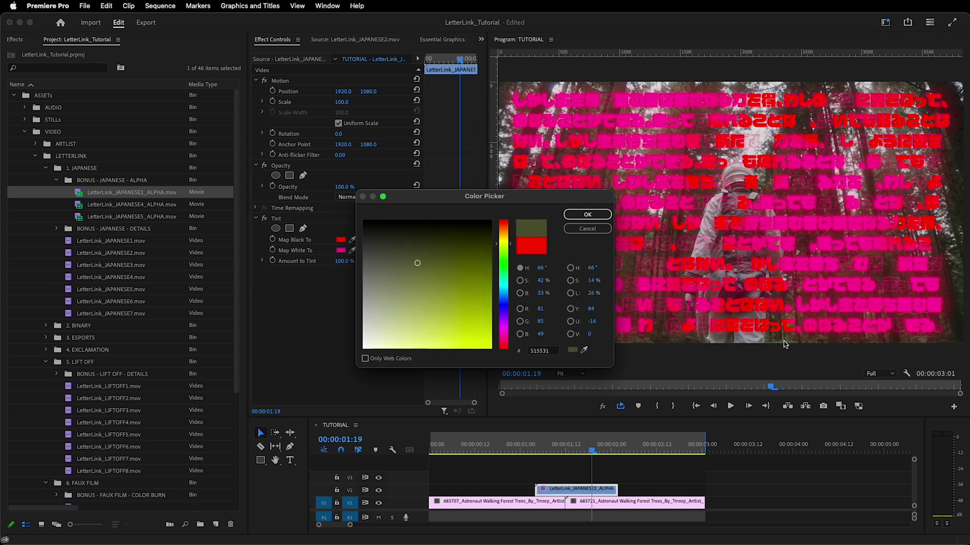
left_click_drag(446, 286, 463, 282)
left_click(586, 214)
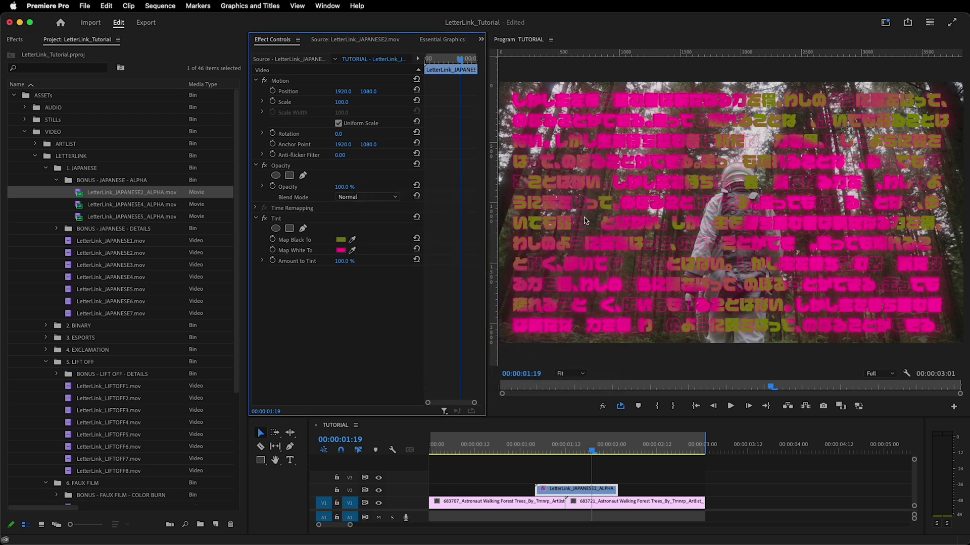
- Set Tint's Map White To white and play back the retinted overlay
left_click(341, 251)
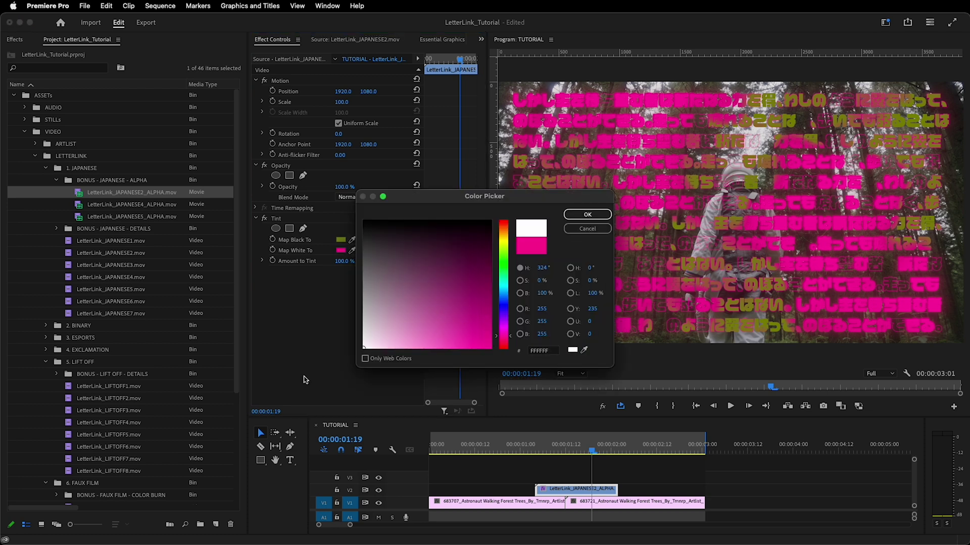
left_click(587, 215)
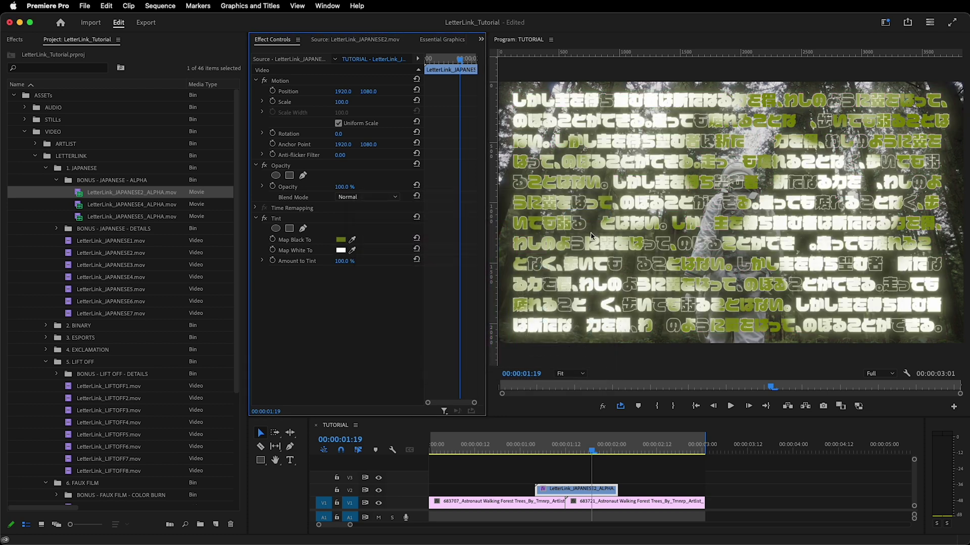
left_click(598, 428)
key("space")
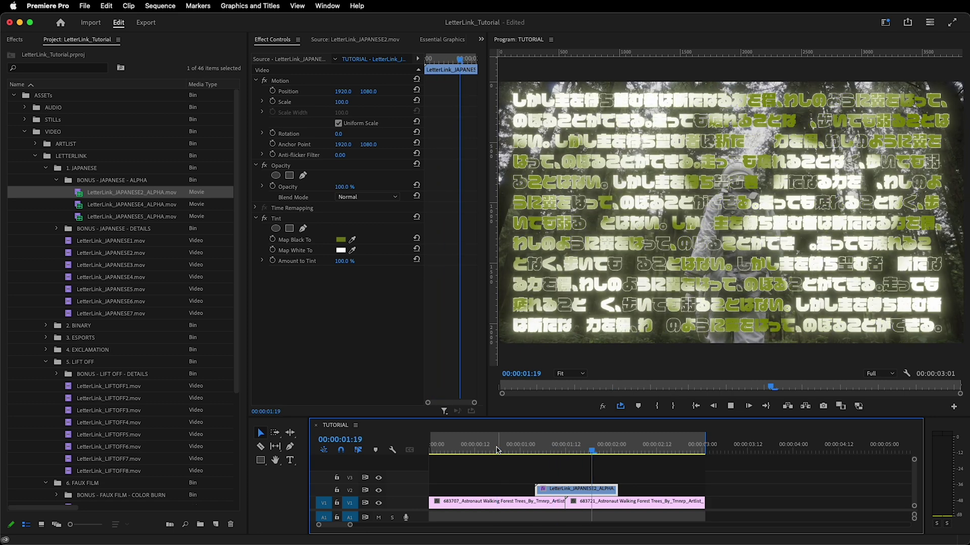
- Replace the V2 overlay with LetterLink_JAPANESE5_ALPHA.mov and preview it
left_click_drag(634, 450, 605, 454)
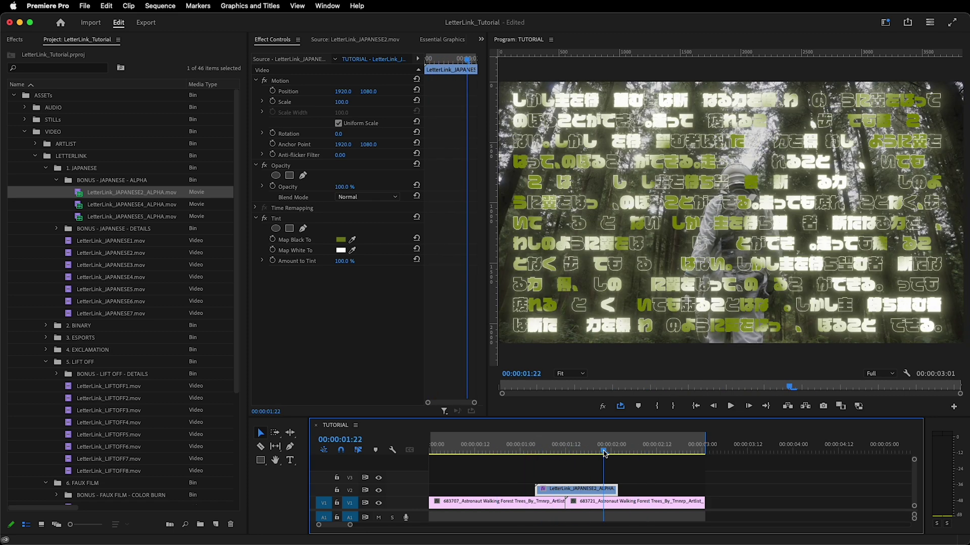
left_click(124, 219)
left_click_drag(527, 473, 576, 489)
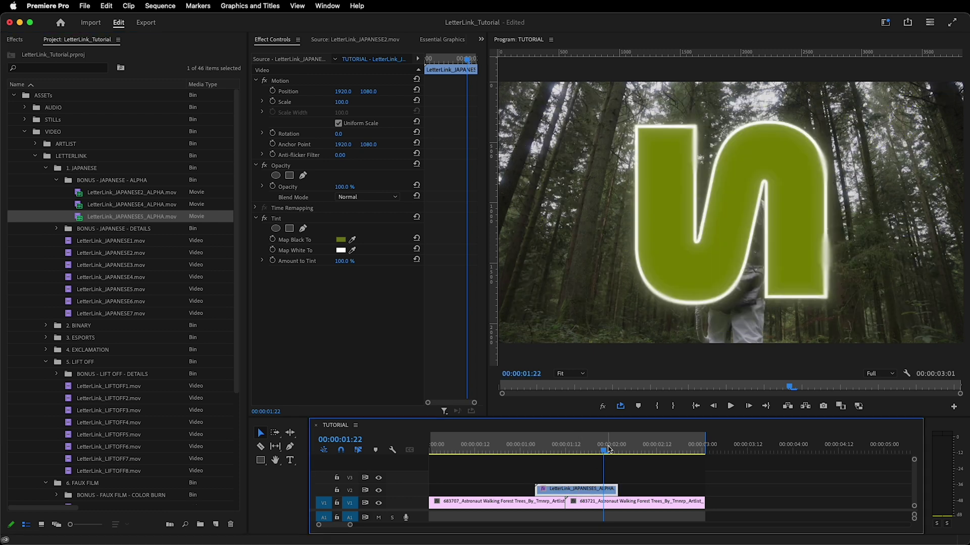
left_click_drag(606, 451, 500, 465)
key("space")
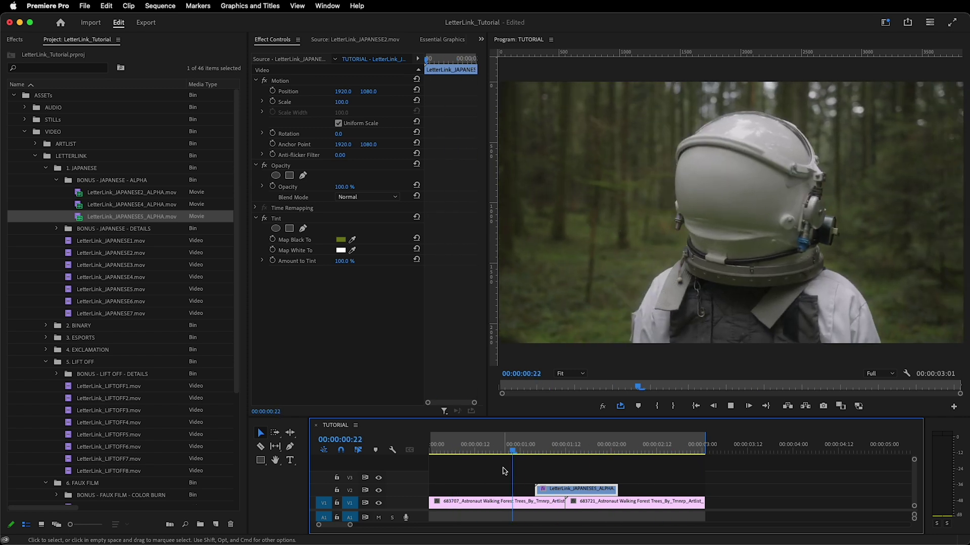
key("space")
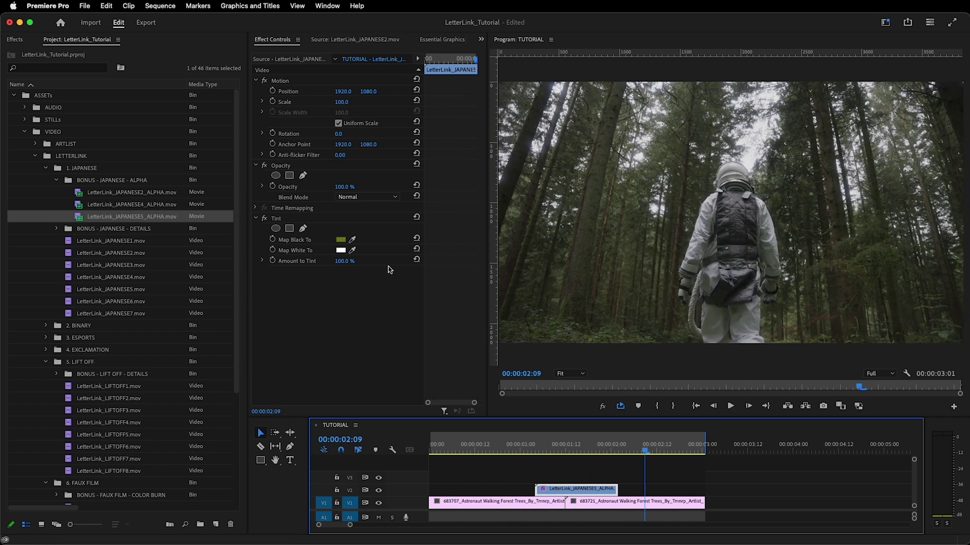
- Set Tint's Map White To black and play back the black-outlined olive letters
left_click(423, 312)
left_click(339, 251)
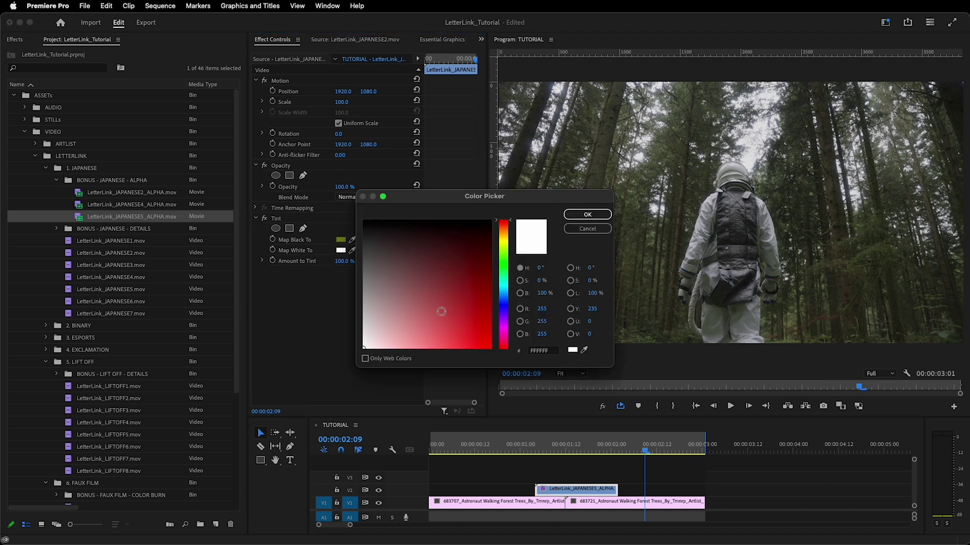
left_click(587, 214)
left_click(510, 451)
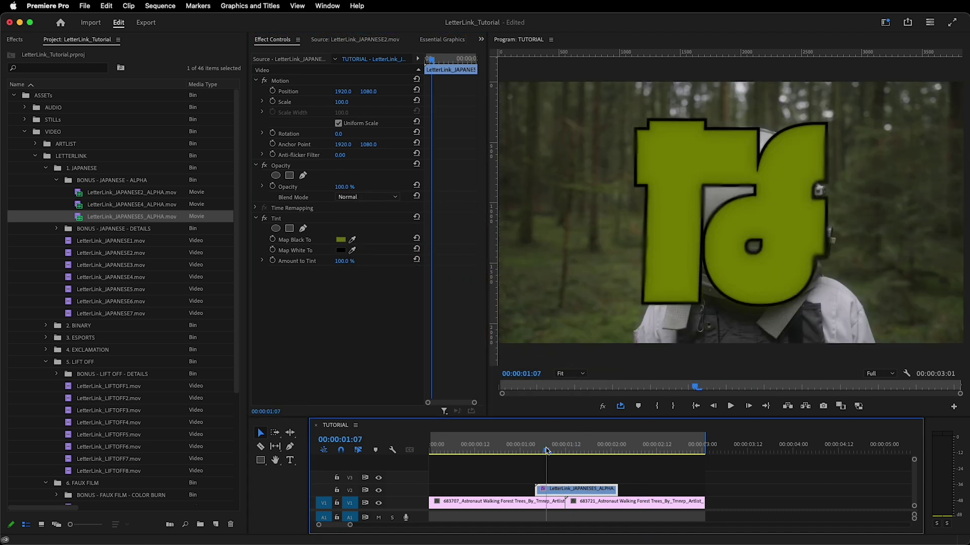
key("space")
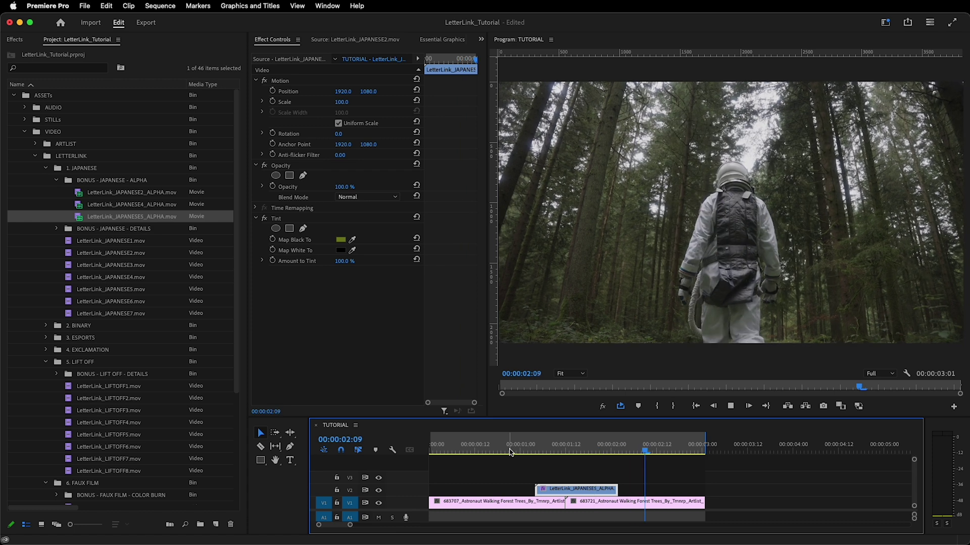
key("space")
- Bring LetterLink_LIFTOFF_DETAILS1.mov from the BONUS - LIFT OFF - DETAILS bin into the sequence
left_click(56, 181)
left_click(46, 290)
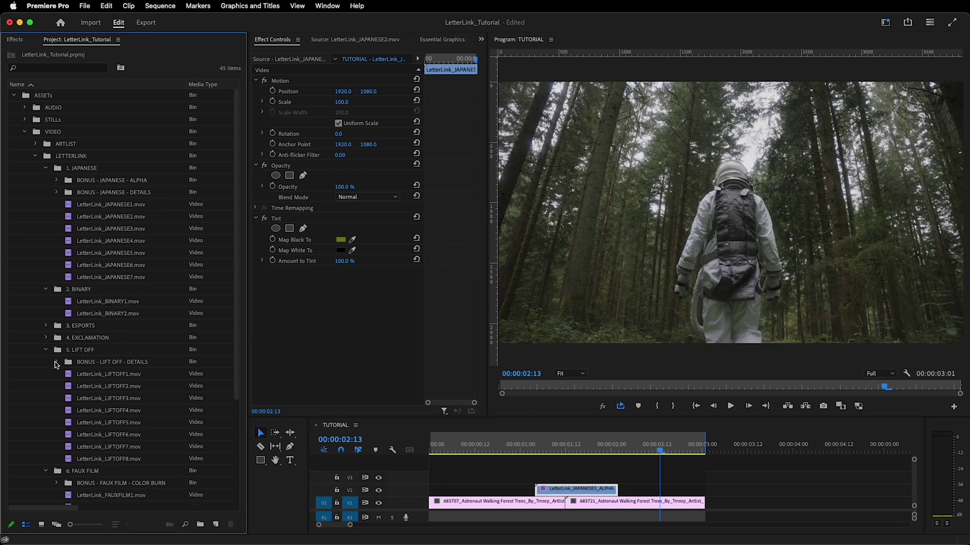
left_click(56, 362)
double_click(126, 378)
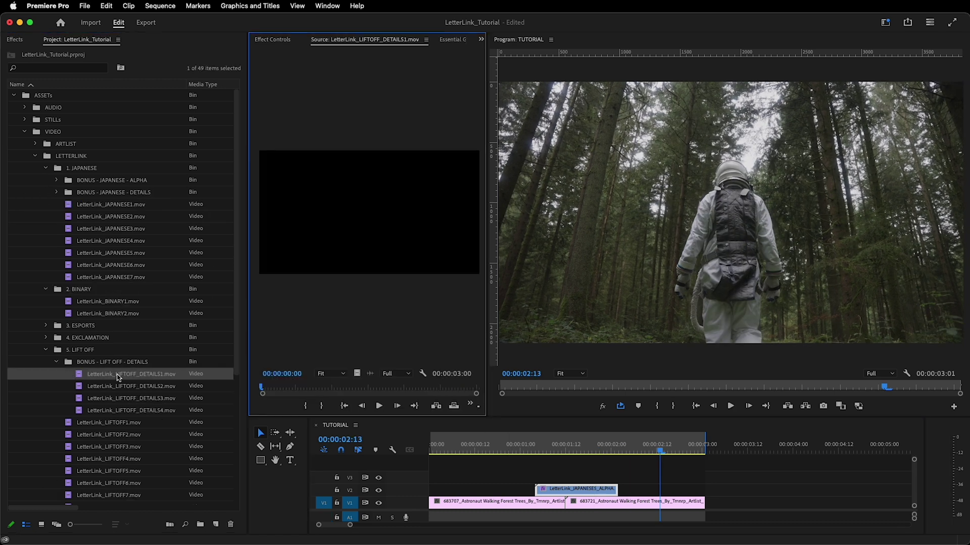
left_click_drag(126, 377, 414, 477)
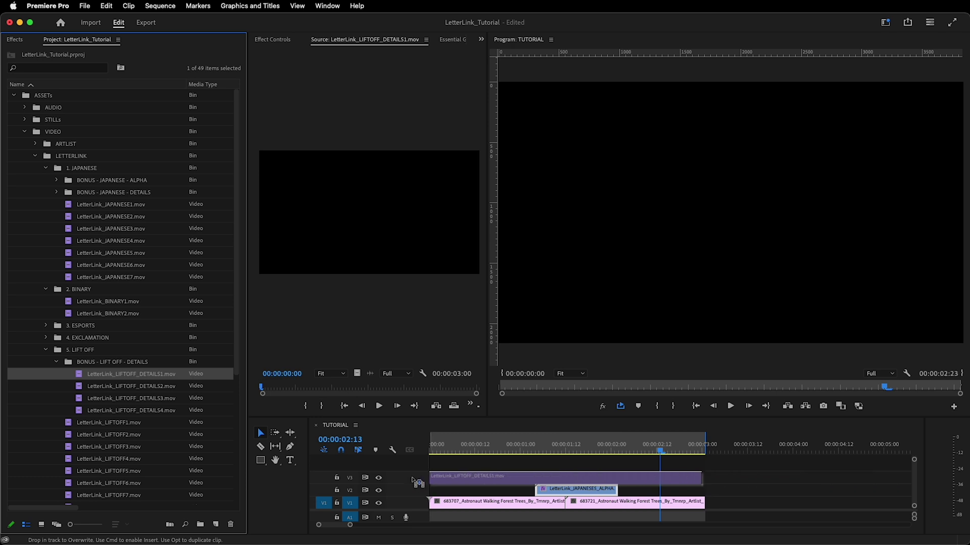
- Rearrange tracks so the numbers clip sits on V2 beneath the Japanese clip
left_click_drag(581, 489, 577, 462)
left_click_drag(506, 466, 556, 490)
left_click(480, 451)
left_click(494, 469)
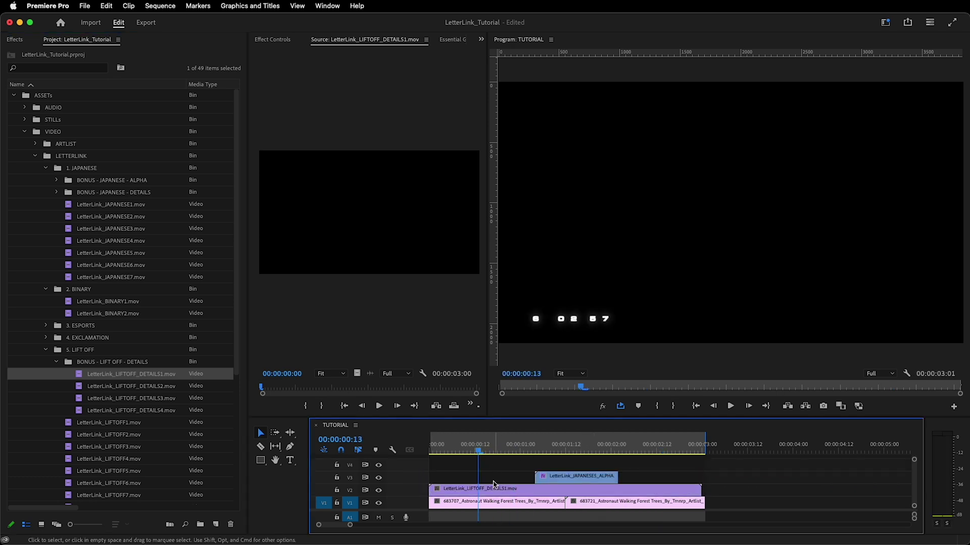
- Set the details clip's Opacity Blend Mode to Screen and play it back
left_click(273, 40)
left_click(364, 198)
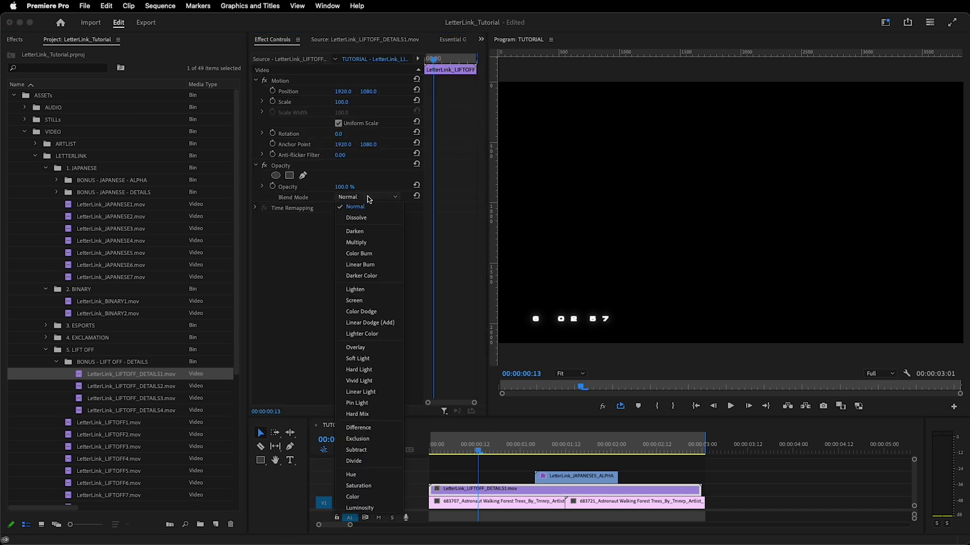
left_click(366, 316)
left_click(456, 451)
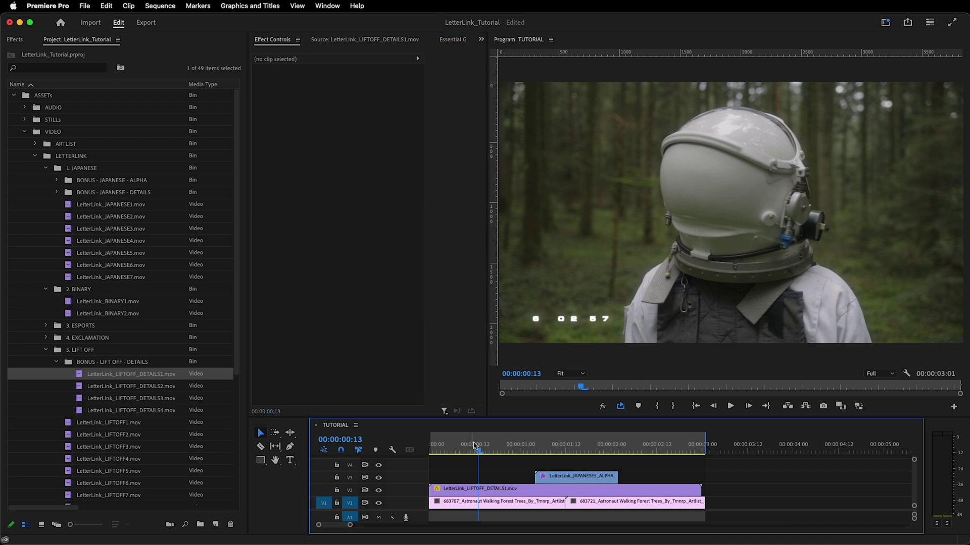
key("space")
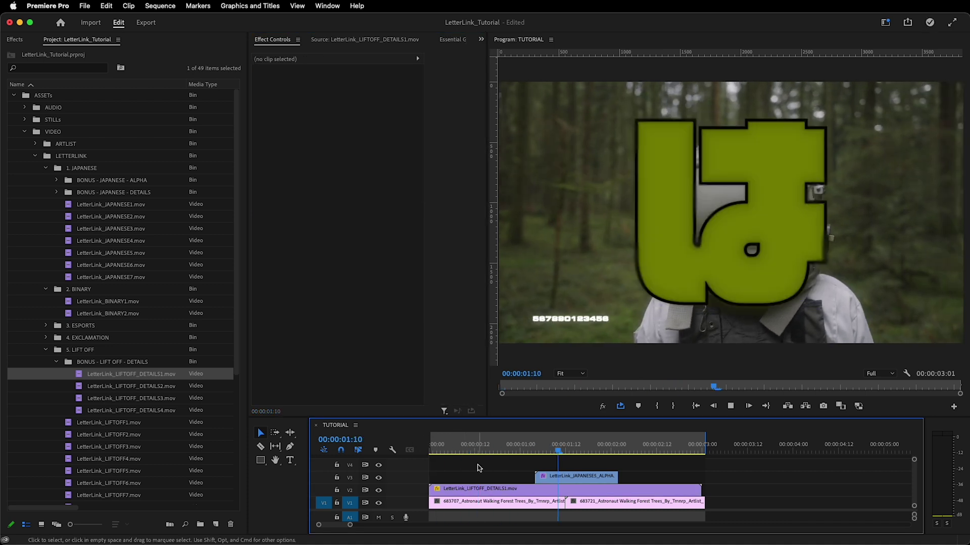
key("Home")
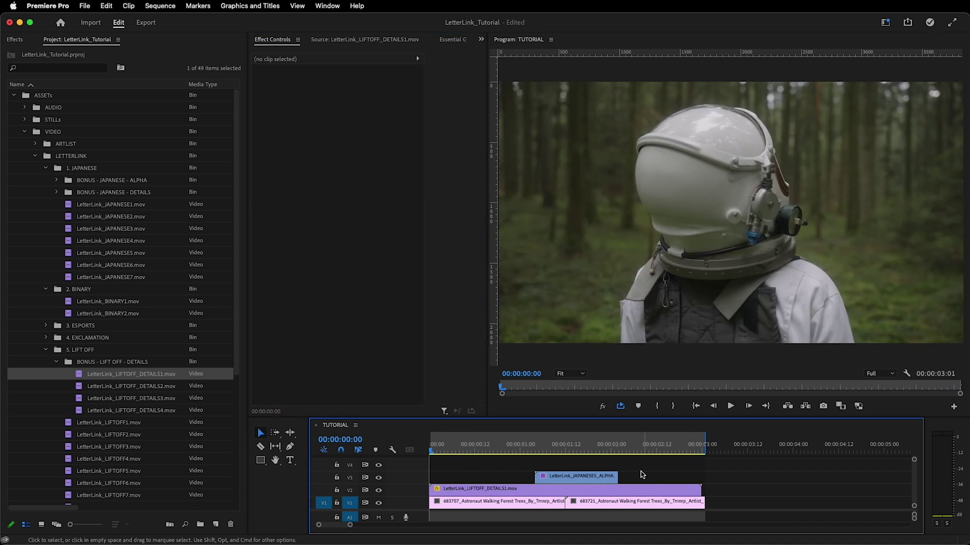
- Delete the Japanese clip on V3 and replace the V2 overlay with LetterLink_LIFTOFF_DETAILS2.mov
left_click(595, 477)
key("Delete")
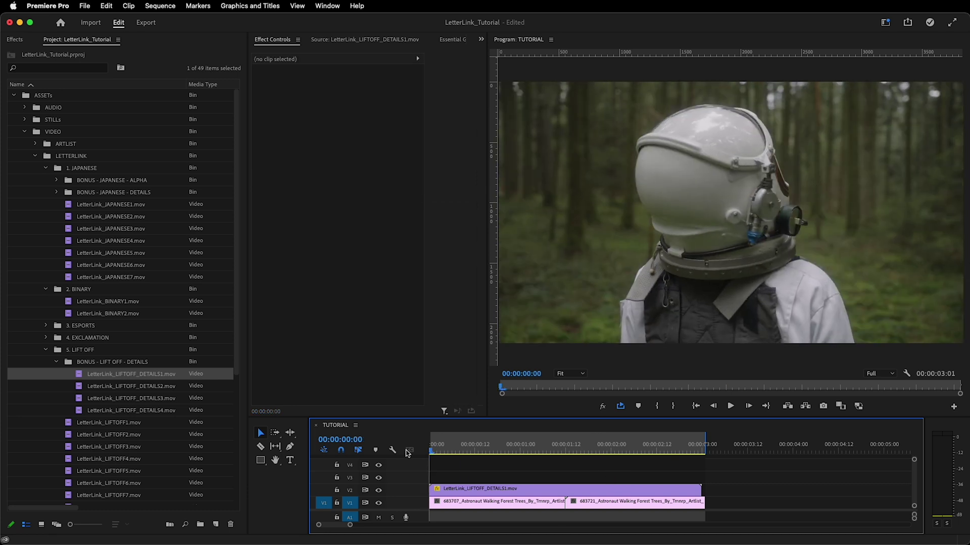
key("space")
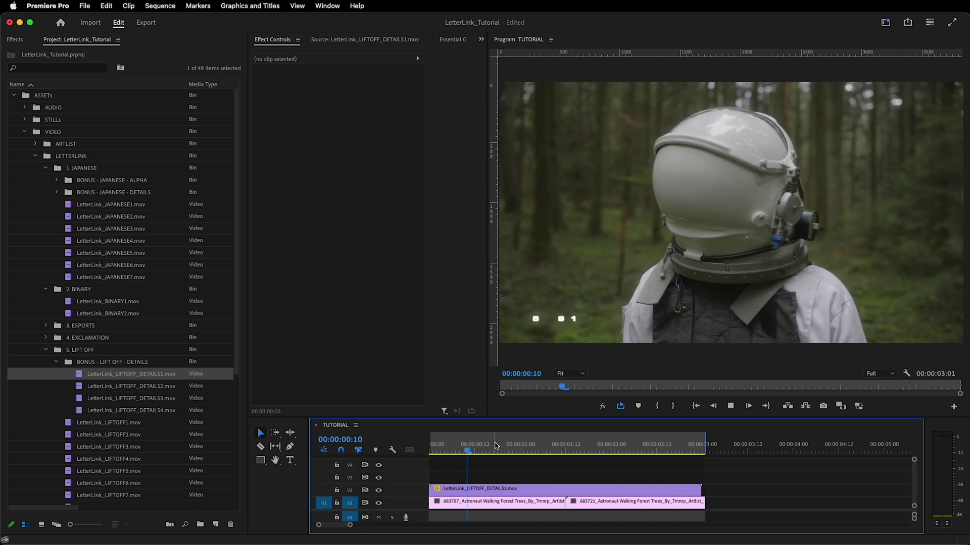
left_click(163, 387)
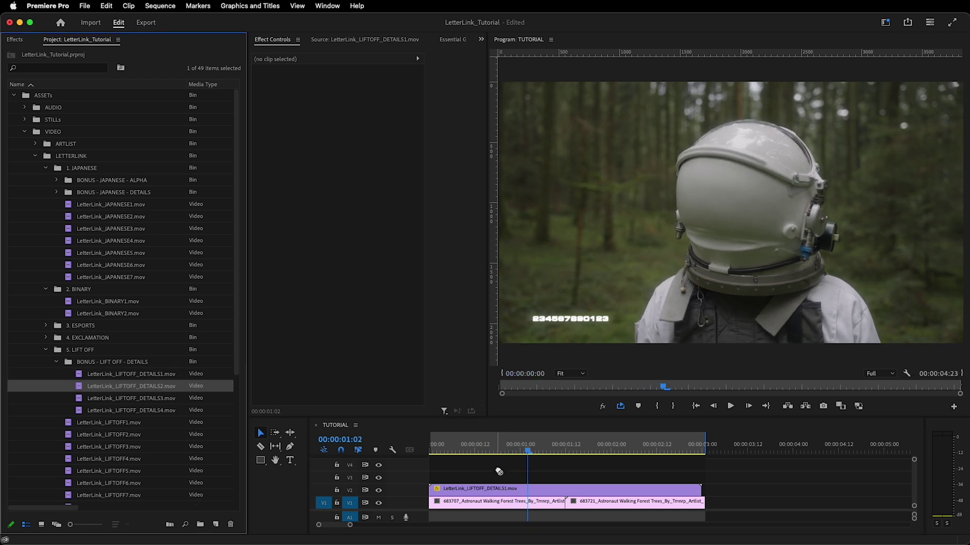
left_click_drag(499, 472, 505, 489)
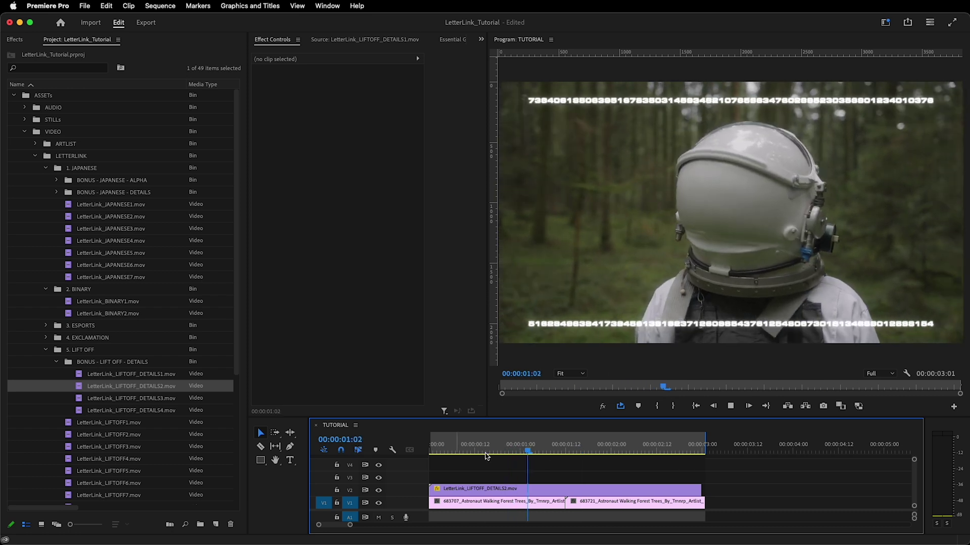
- Extend the forest footage and overlay to five seconds, then trim the numbers to end slightly earlier
left_click_drag(701, 489, 858, 486)
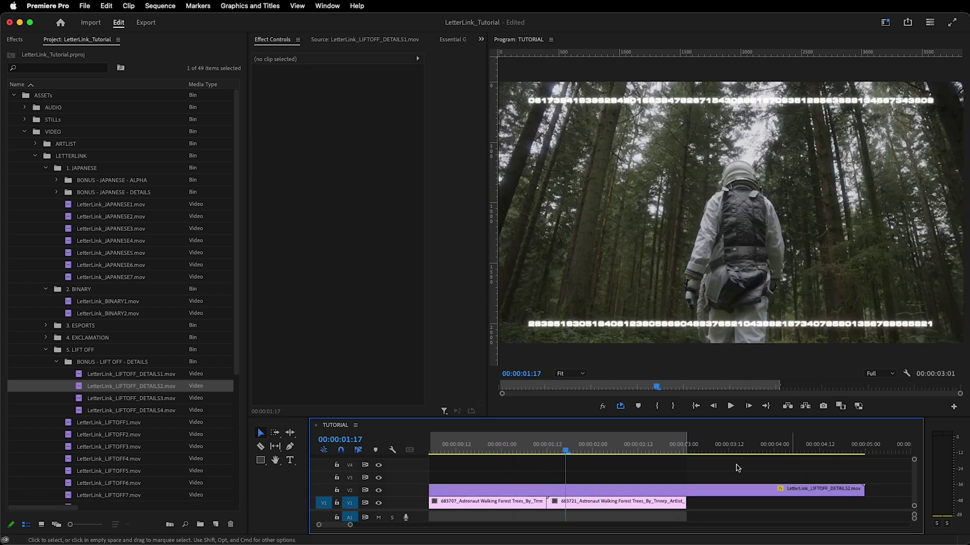
left_click_drag(686, 502, 786, 503)
left_click_drag(865, 502, 864, 502)
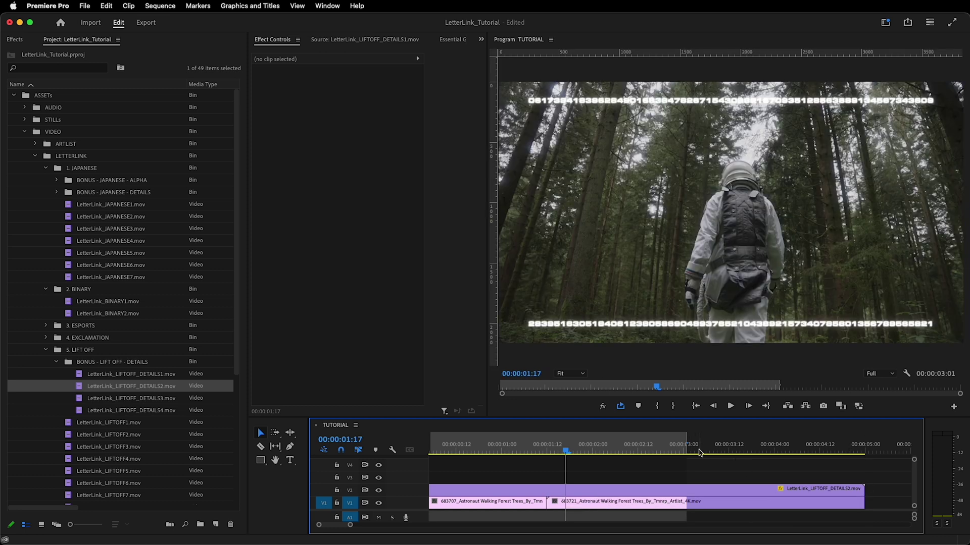
left_click_drag(687, 445, 865, 451)
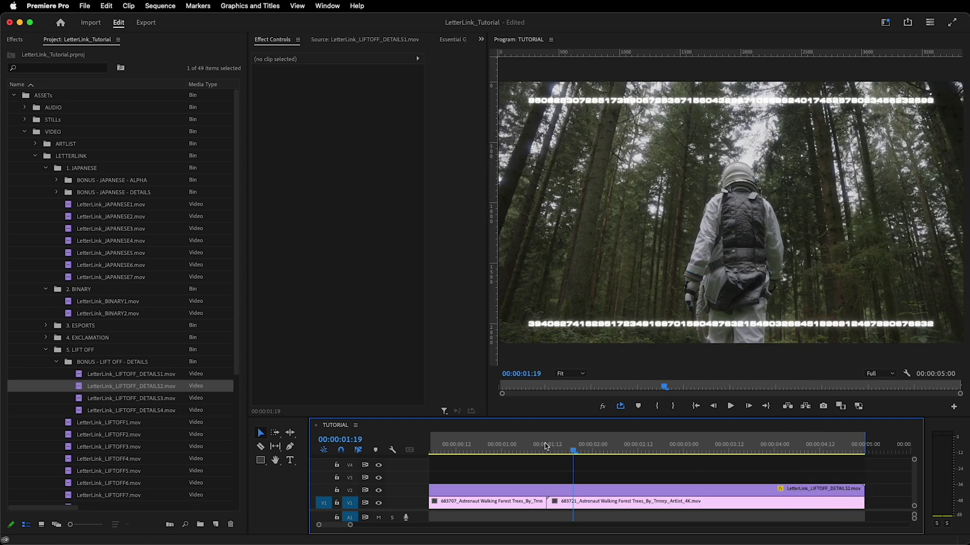
key("Home")
key("space")
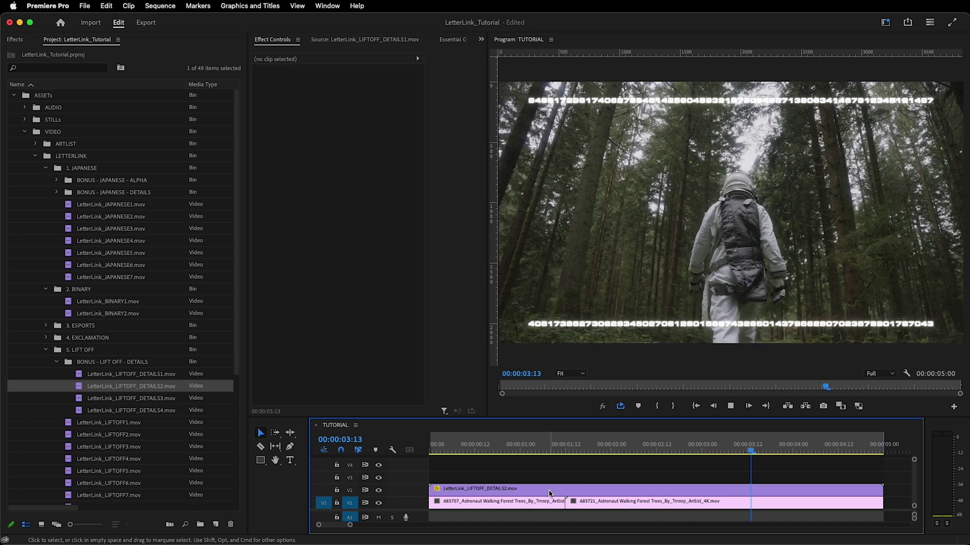
left_click(861, 450)
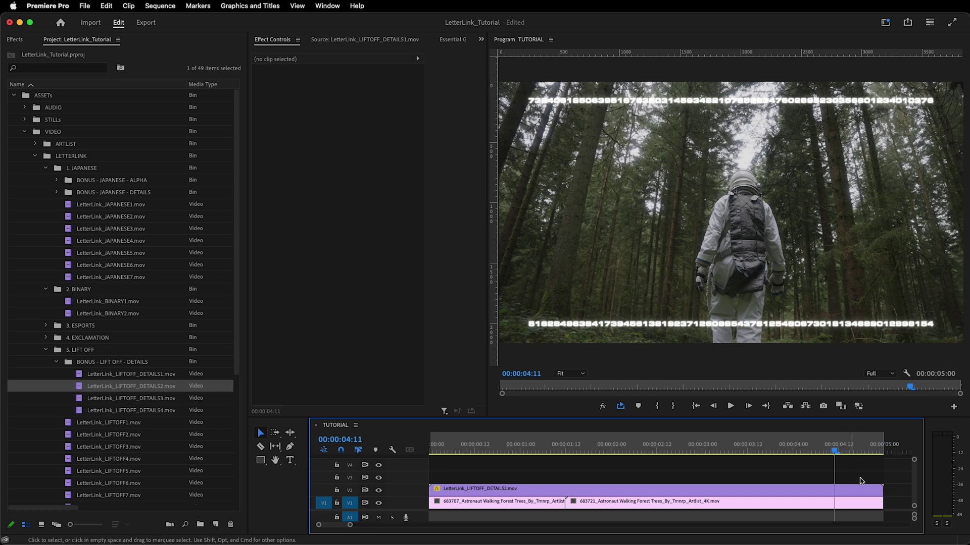
left_click_drag(891, 494, 833, 493)
left_click(592, 449)
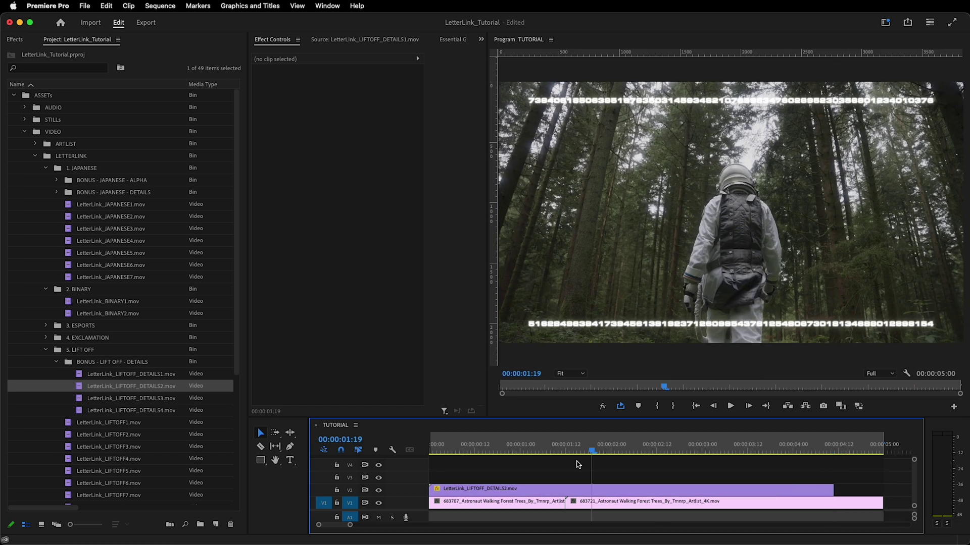
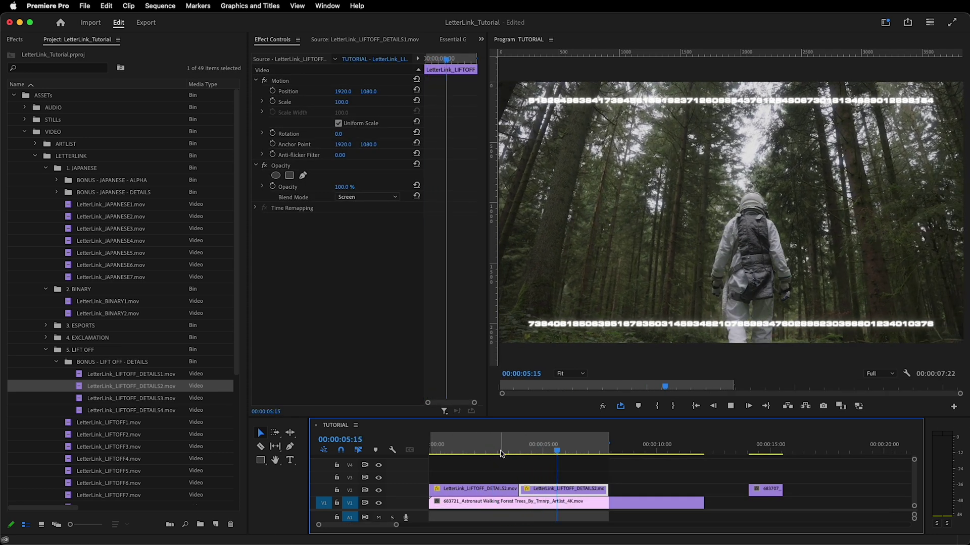
- Swap the overlay to LetterLink_LIFTOFF_DETAILS3.mov and preview it from its start
key("space")
key("Down")
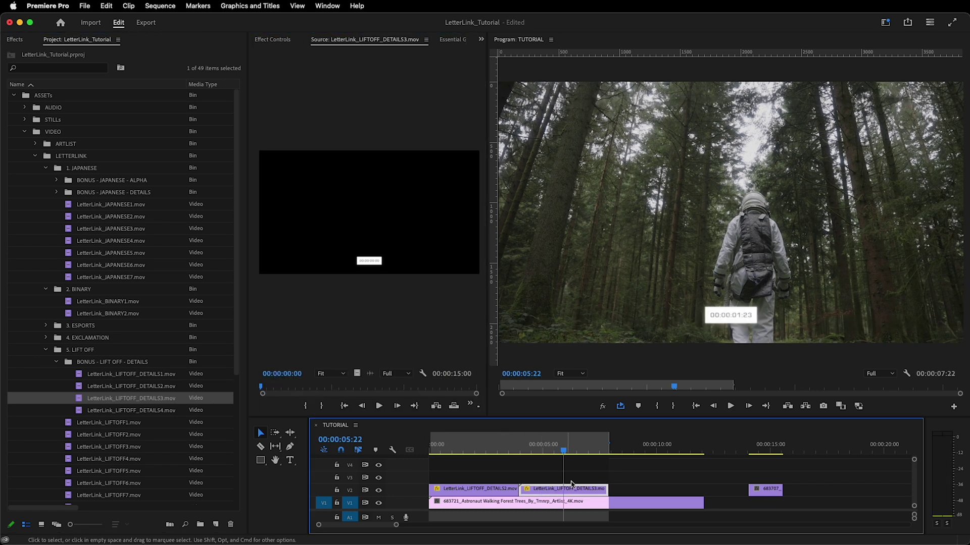
key("Up")
key("space")
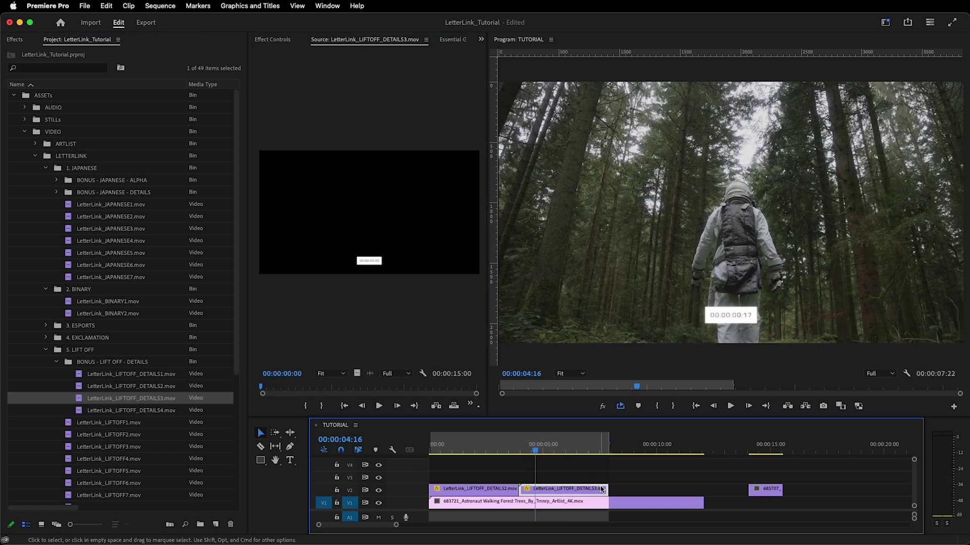
scroll(553, 487, "down", 5)
scroll(488, 467, "up", 3)
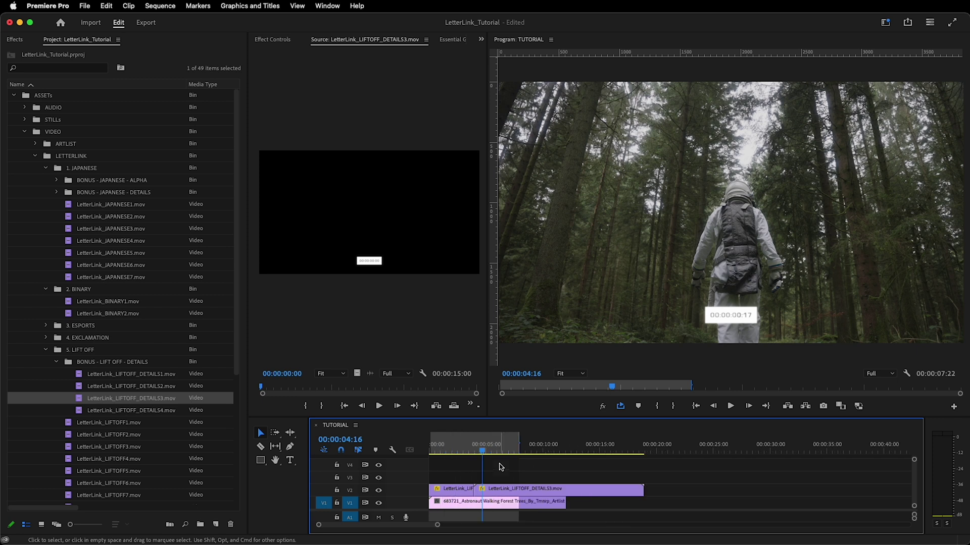
- Replace the overlay with LetterLink_JAPANESE_DETAILS2.mov, delete the leftover clip, and shorten its end
left_click(522, 485)
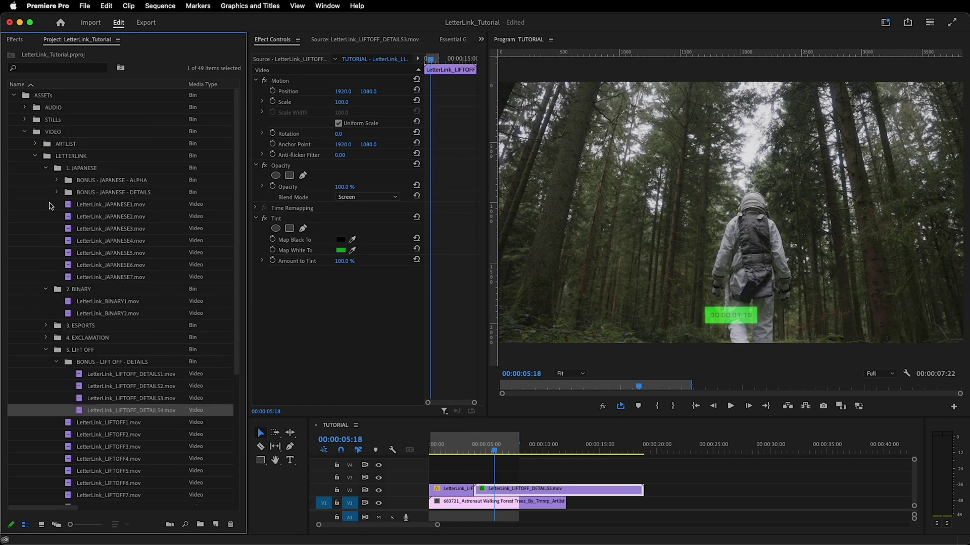
left_click(56, 193)
left_click_drag(126, 214, 457, 488)
left_click(446, 488)
key("Delete")
left_click_drag(593, 491, 542, 491)
key("Home")
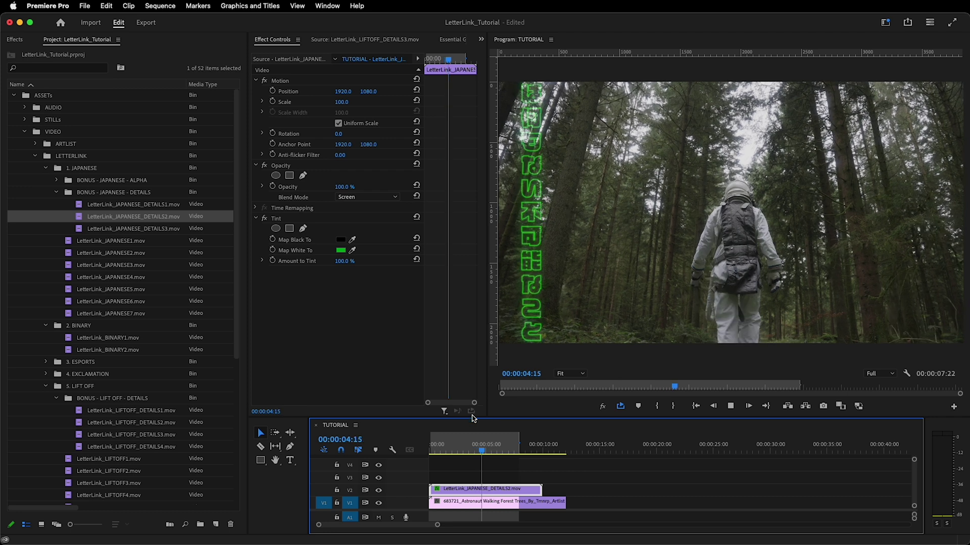
- Swap the overlay to LetterLink_JAPANESE_DETAILS3.mov and set the Tint's highlight colour to white
key("Down")
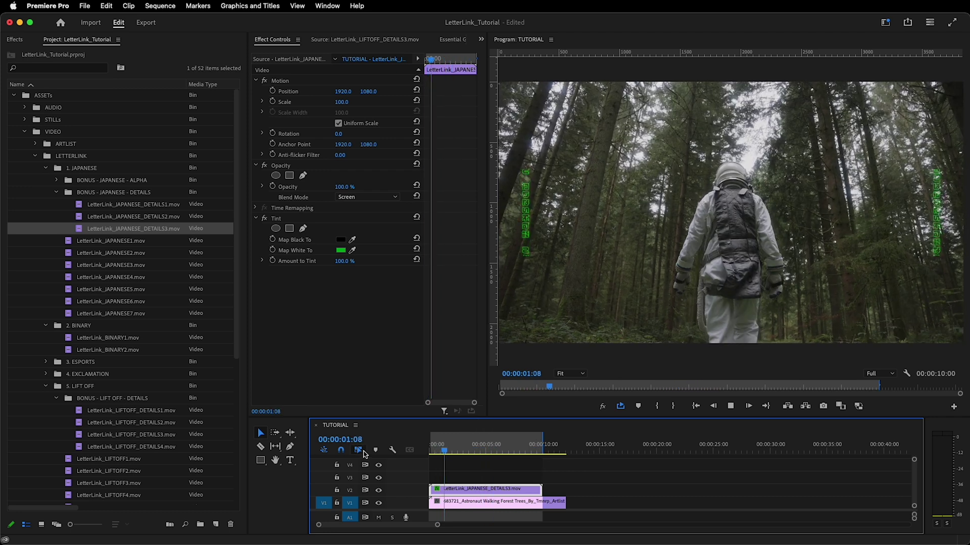
left_click(339, 254)
left_click(337, 251)
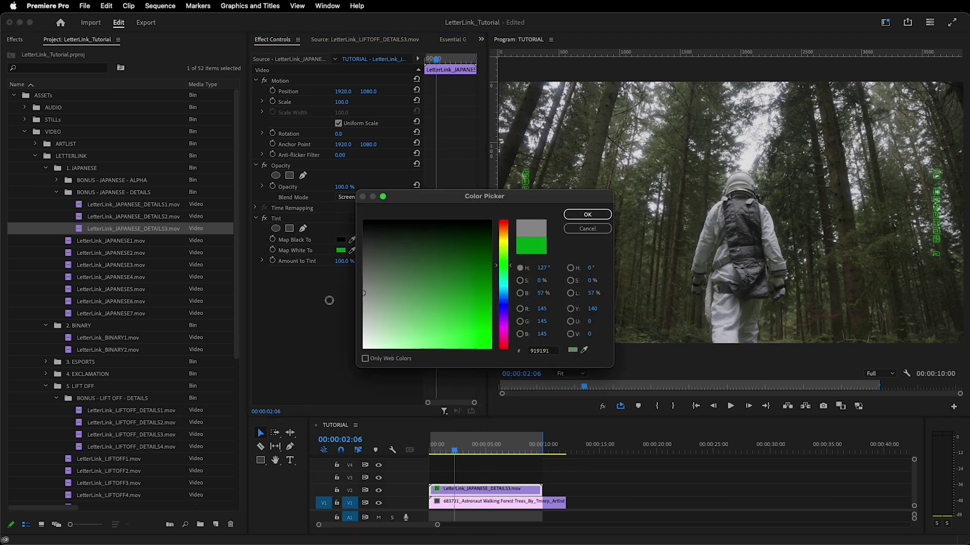
left_click(587, 214)
- Preview the white Japanese text overlay from the sequence start, then collapse the JAPANESE bin
key("space")
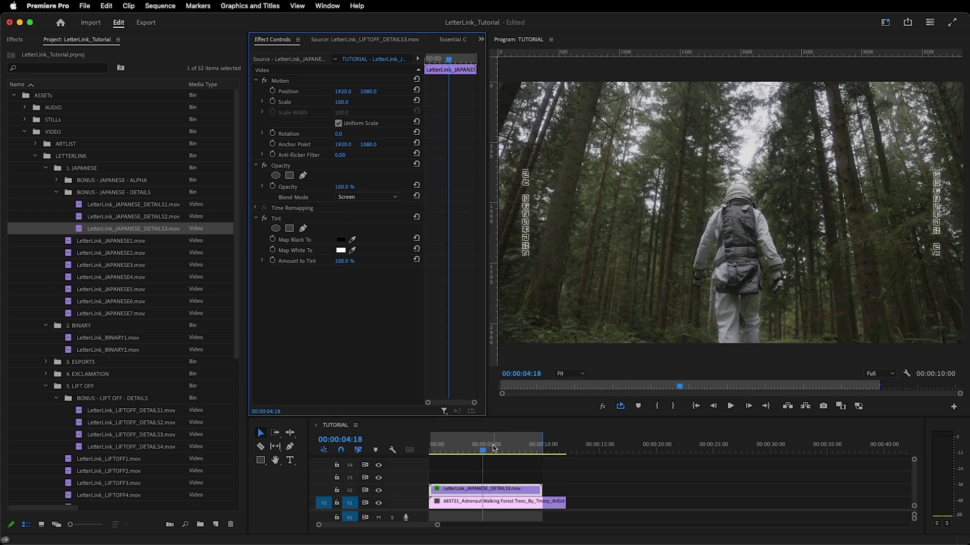
left_click(359, 451)
key("Home")
key("space")
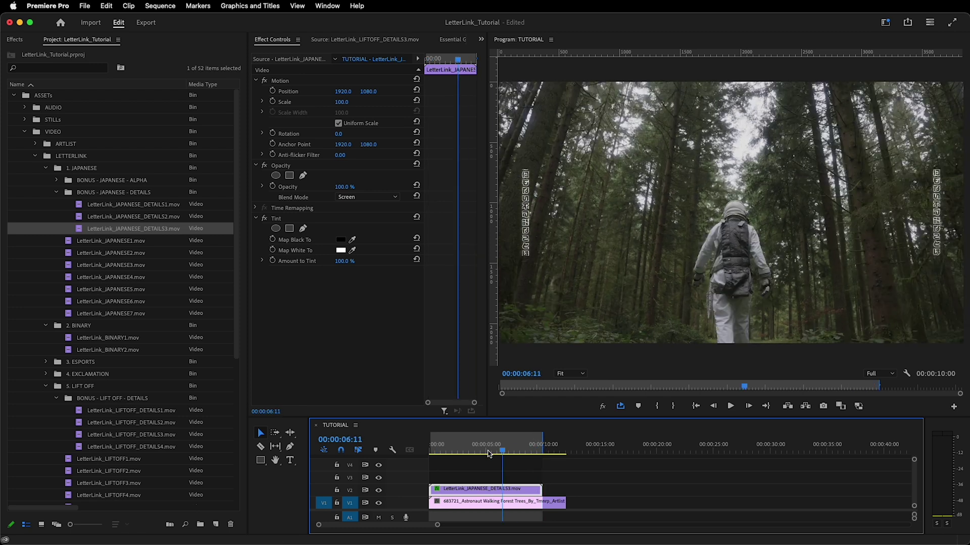
key("space")
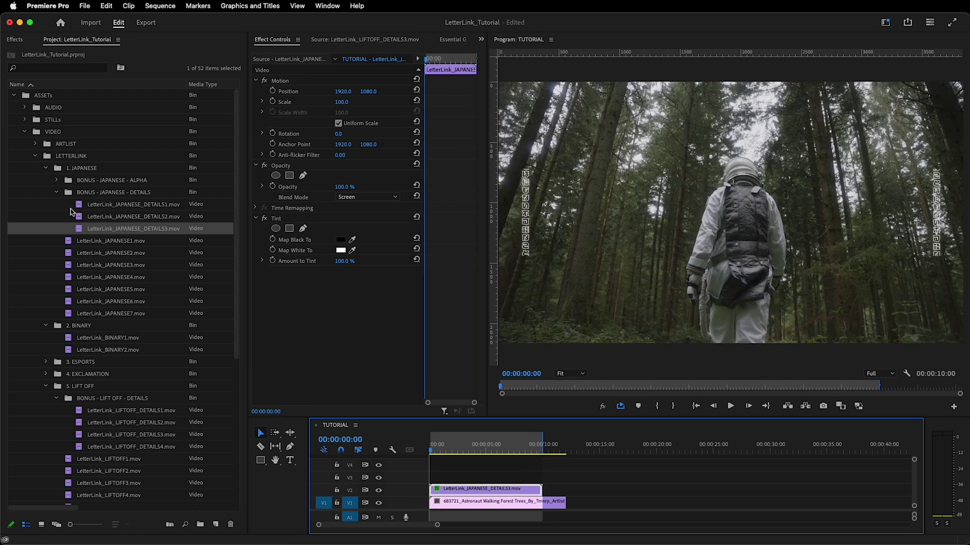
left_click(56, 193)
- Collapse the 2. BINARY and 5. LIFT OFF bins and preview LetterLink_ColorBurn1.mov from the COLOR BURN bin
left_click(46, 289)
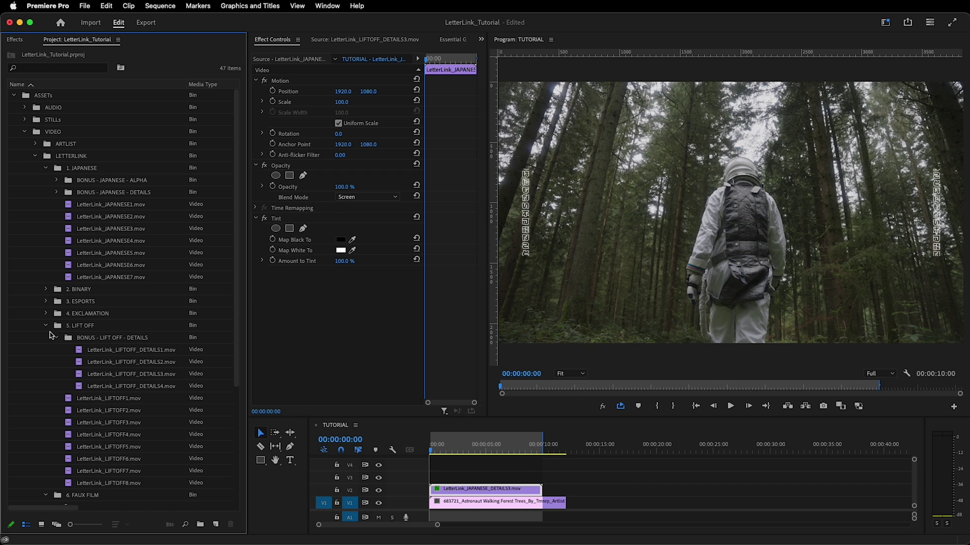
left_click(45, 326)
left_click(110, 352)
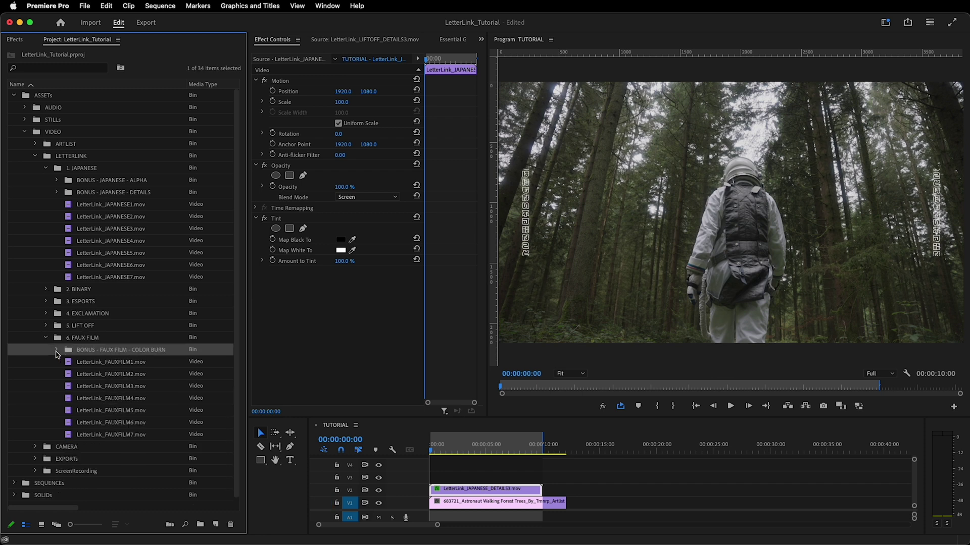
left_click(56, 350)
left_click(126, 363)
double_click(79, 365)
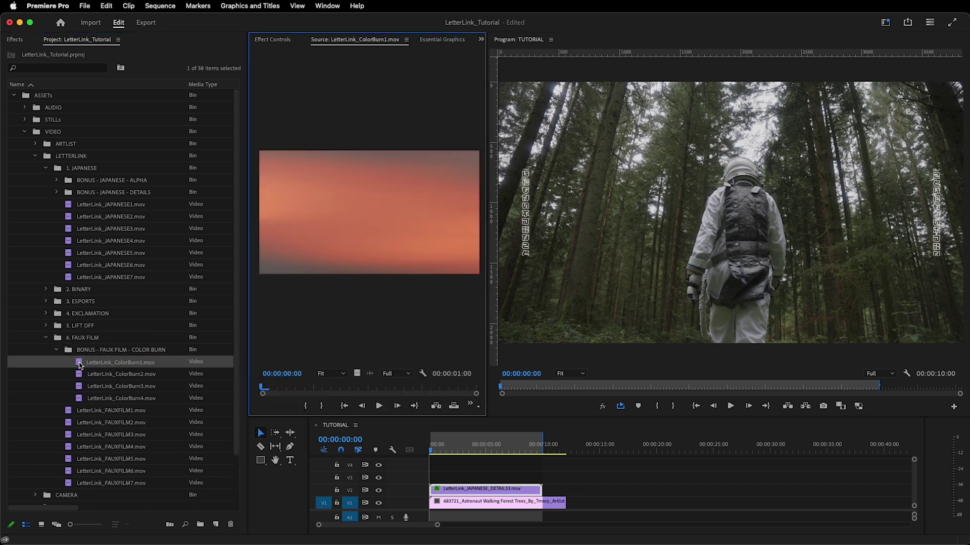
- Put ColorBurn1 on V2, trim it to about 1.5 s, remove its Tint, and preview
left_click_drag(79, 366, 444, 489)
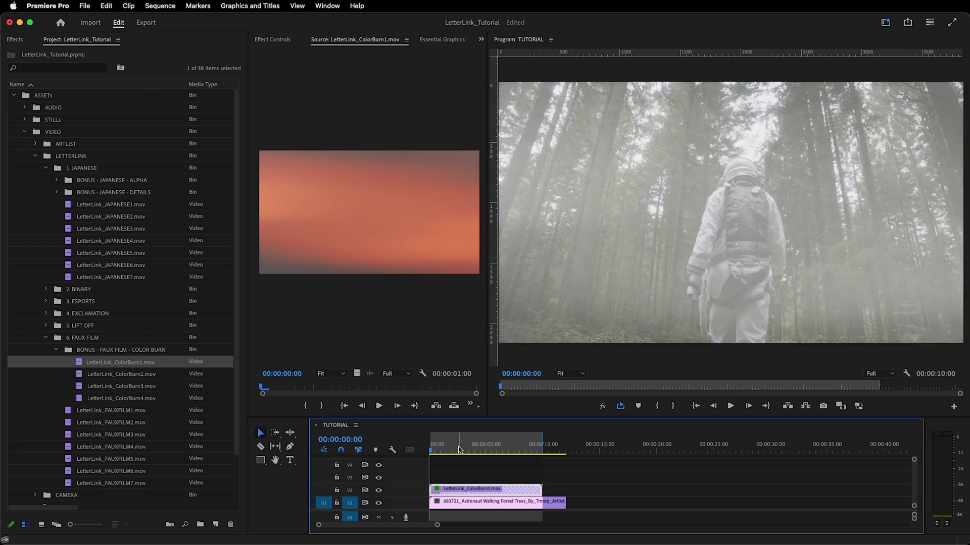
left_click_drag(542, 489, 447, 491)
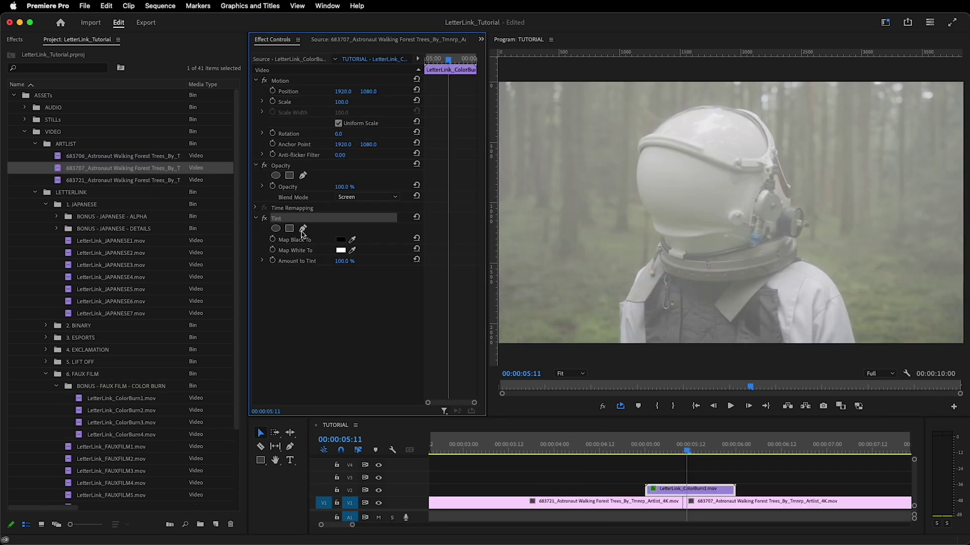
key("Delete")
left_click(547, 452)
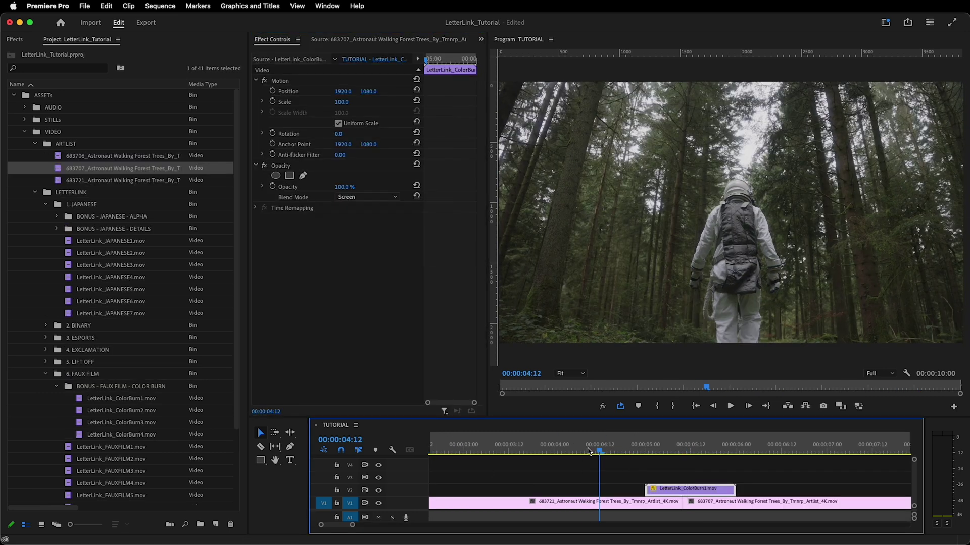
key("space")
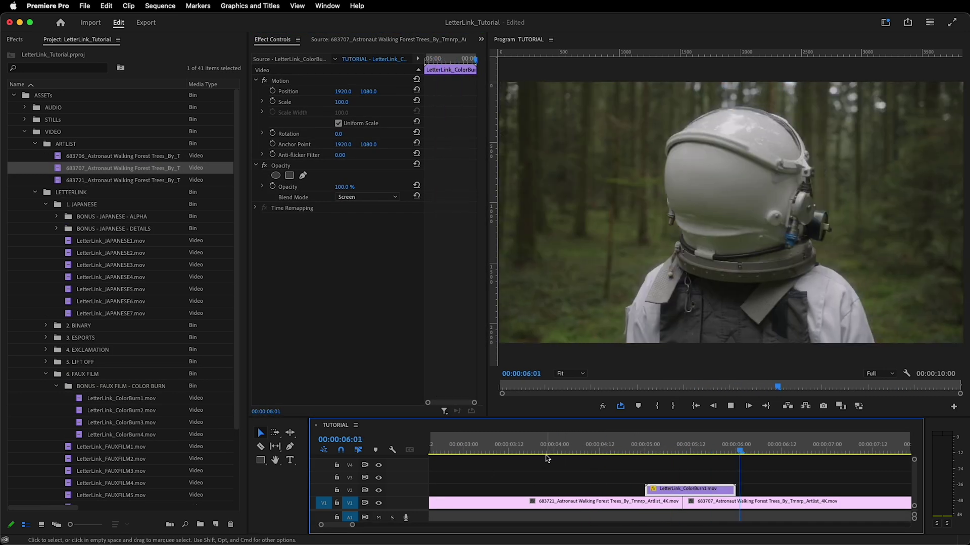
left_click(631, 451)
key("space")
key("space")
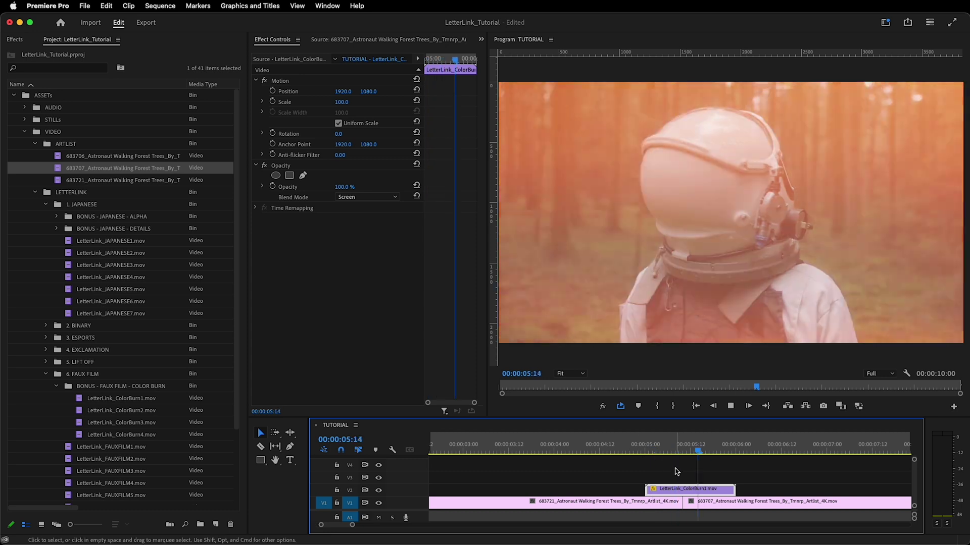
- Apply a default cross dissolve at the overlay's start edit point and shorten it
left_click(646, 488)
right_click(647, 489)
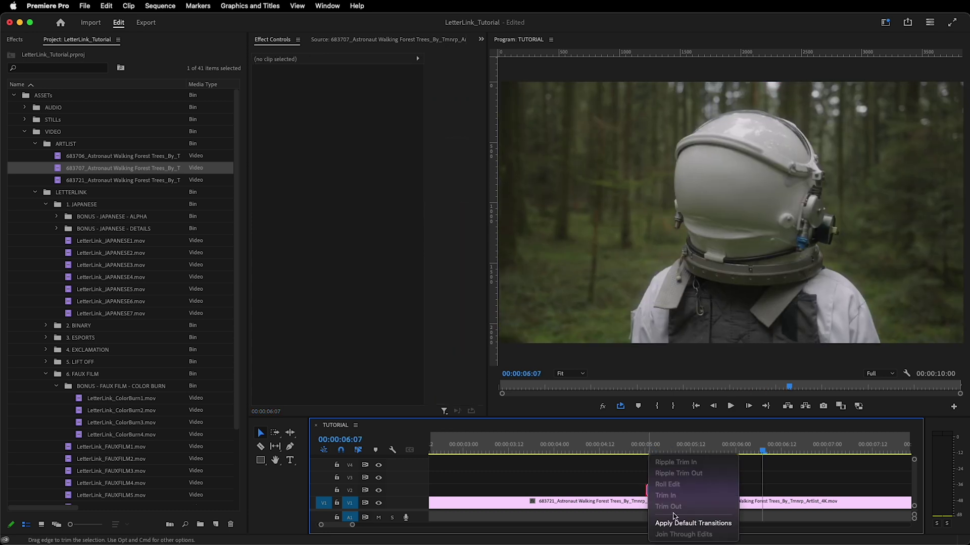
left_click(677, 521)
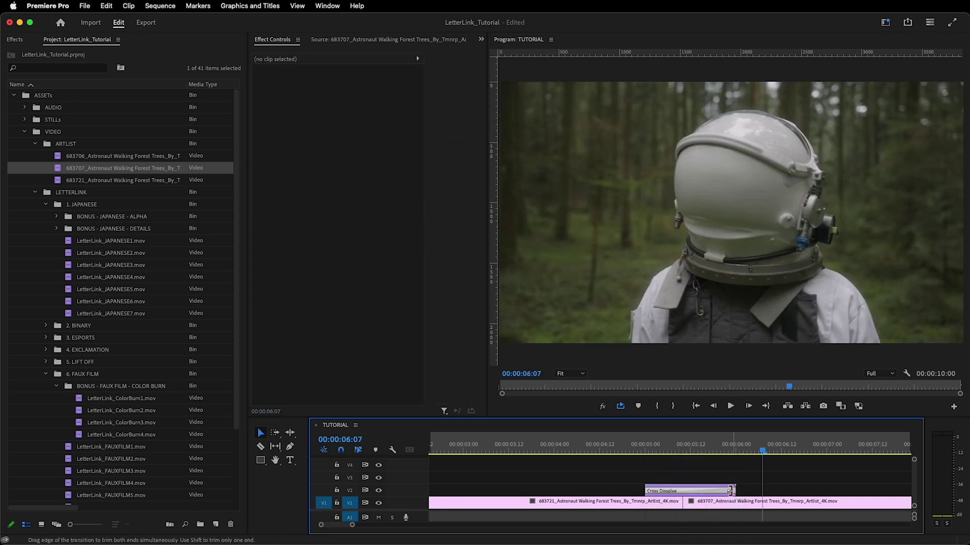
left_click_drag(729, 490, 667, 490)
- Add a cross dissolve at the overlay's end, lengthen the first slightly, and preview the fade
left_click(731, 489)
right_click(732, 491)
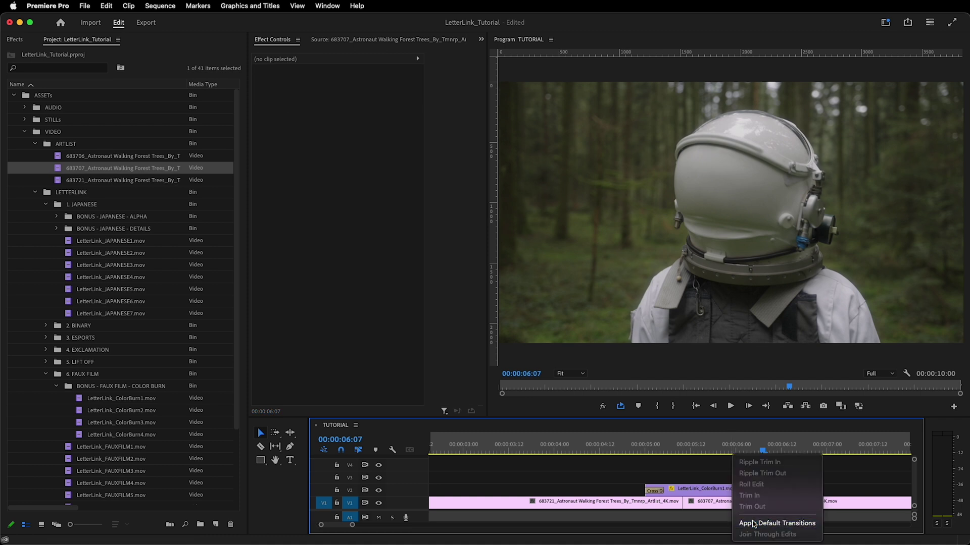
left_click(773, 523)
mouse_move(668, 492)
left_mouse_down()
mouse_move(725, 493)
mouse_move(682, 490)
left_mouse_up()
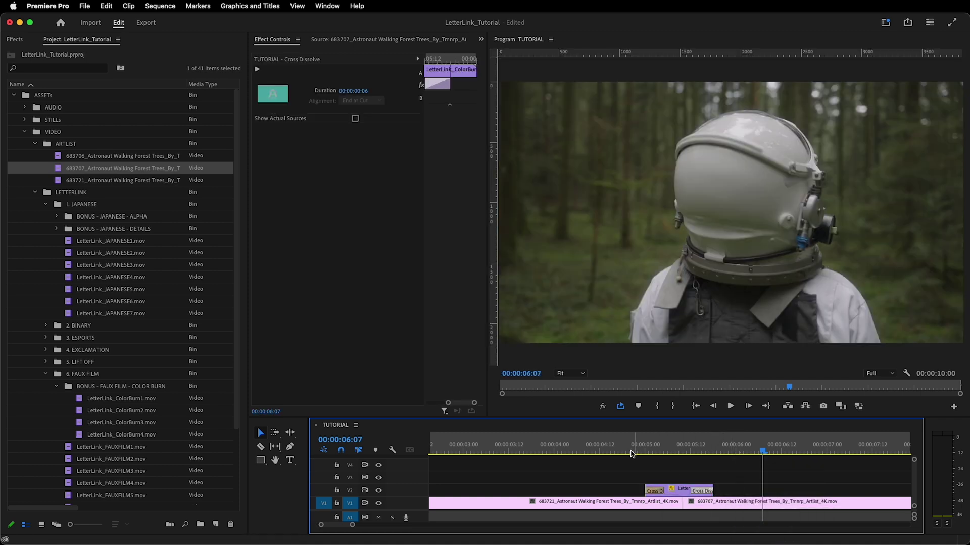
left_click(629, 451)
key("space")
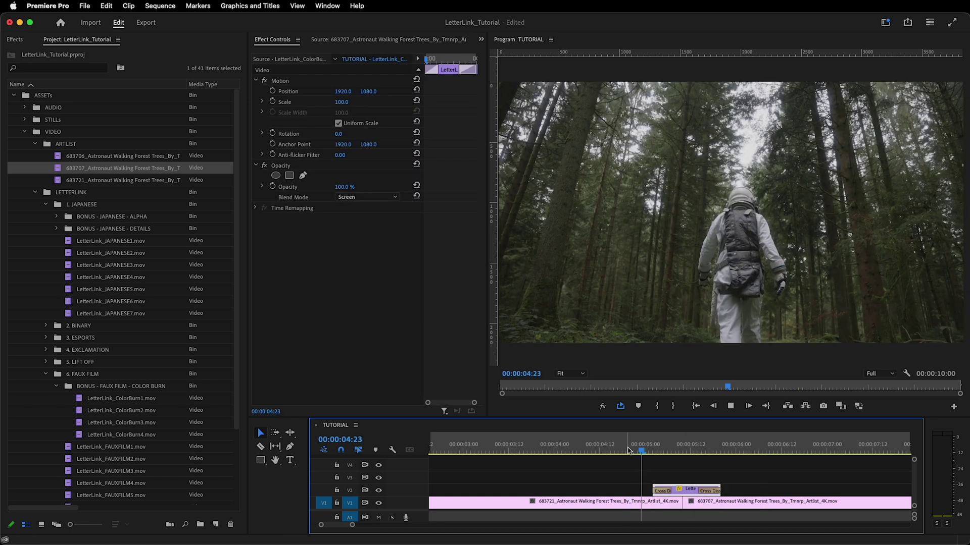
key("space")
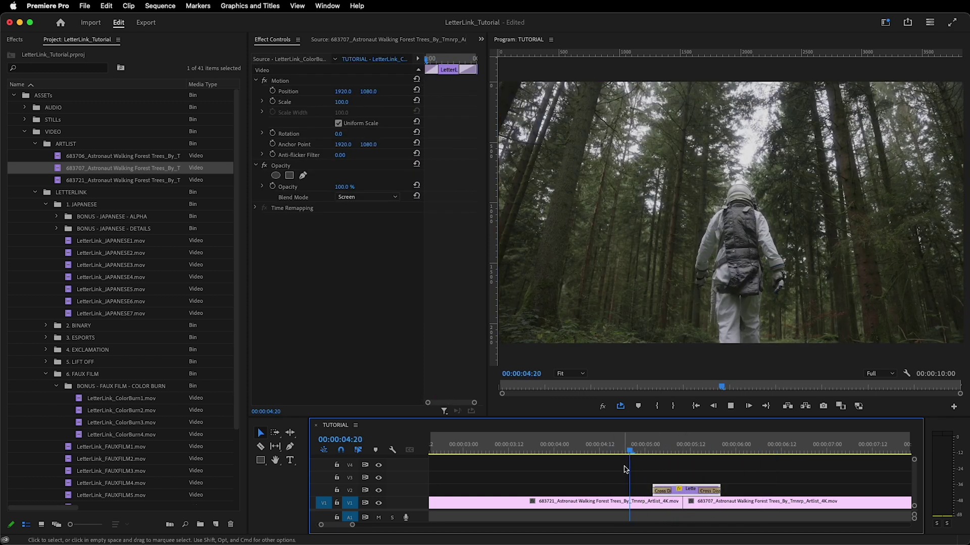
key("space")
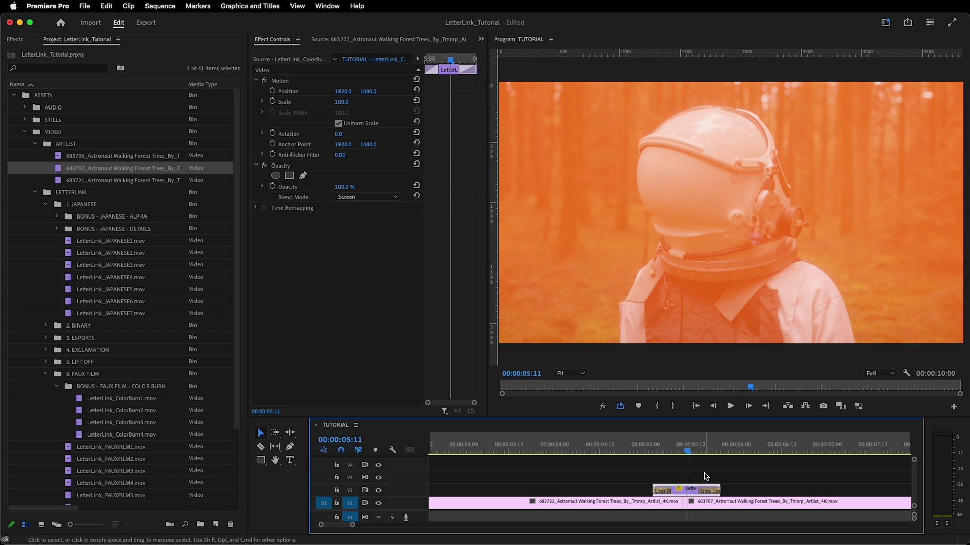
- Set the overlay's blend mode to Lighten and preview it
left_click(374, 200)
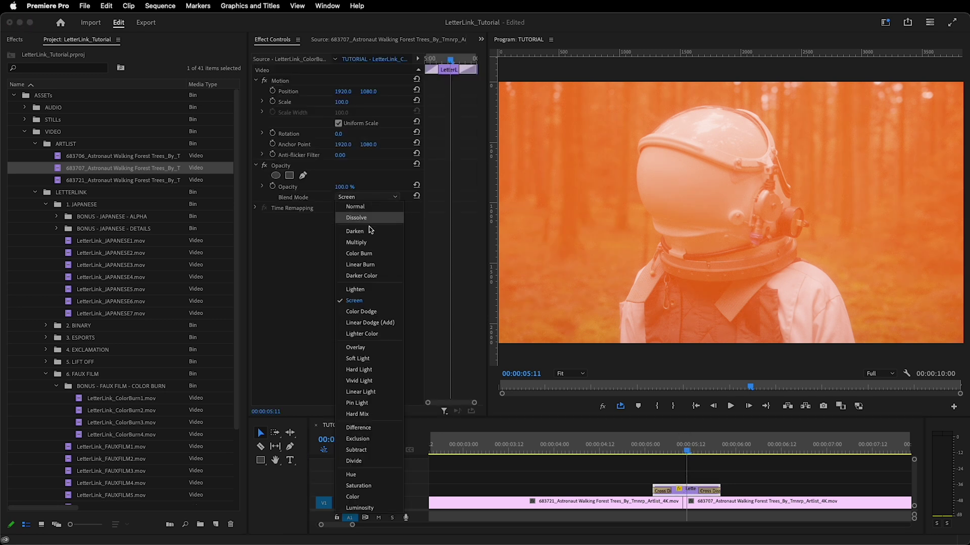
left_click(371, 296)
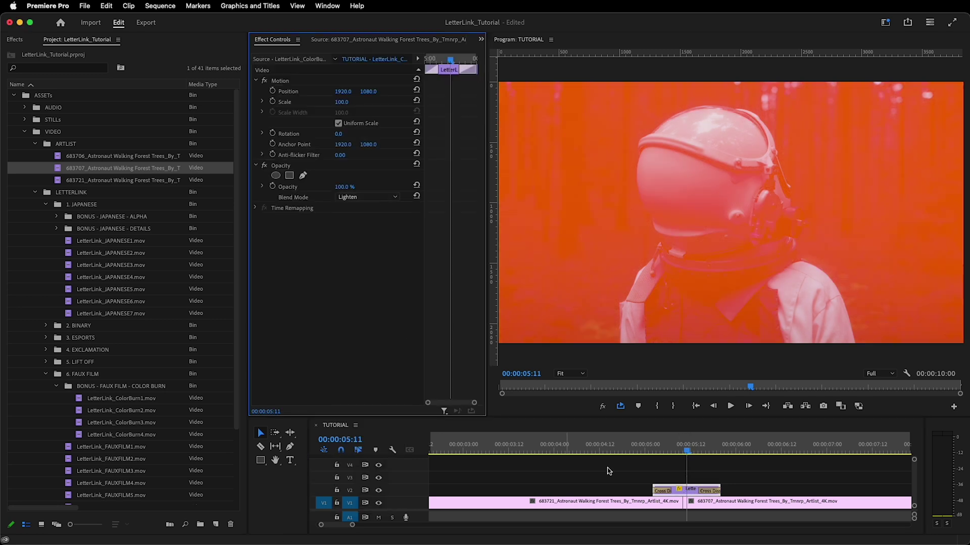
left_click(628, 447)
key("space")
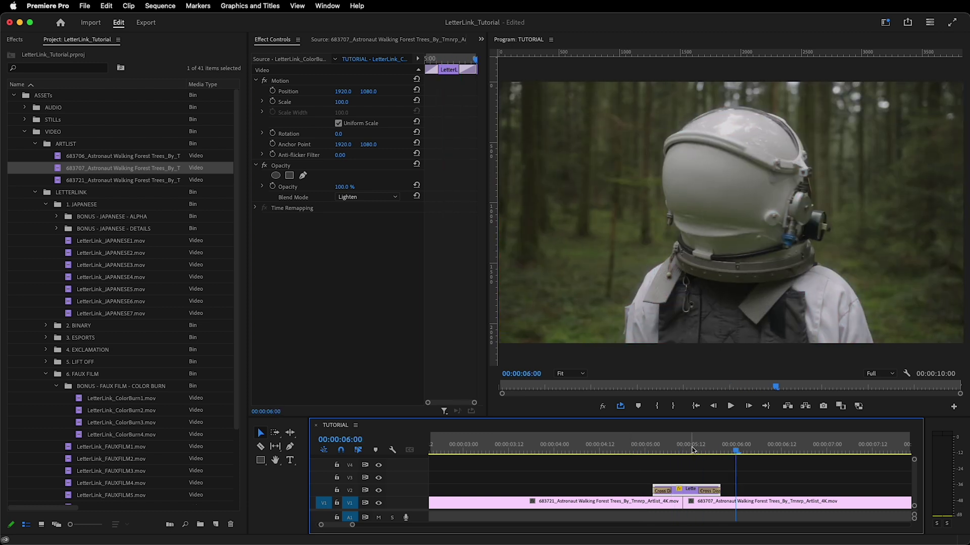
left_click(691, 447)
- Switch the overlay to Linear Dodge (Add) blending and preview it
left_click(342, 199)
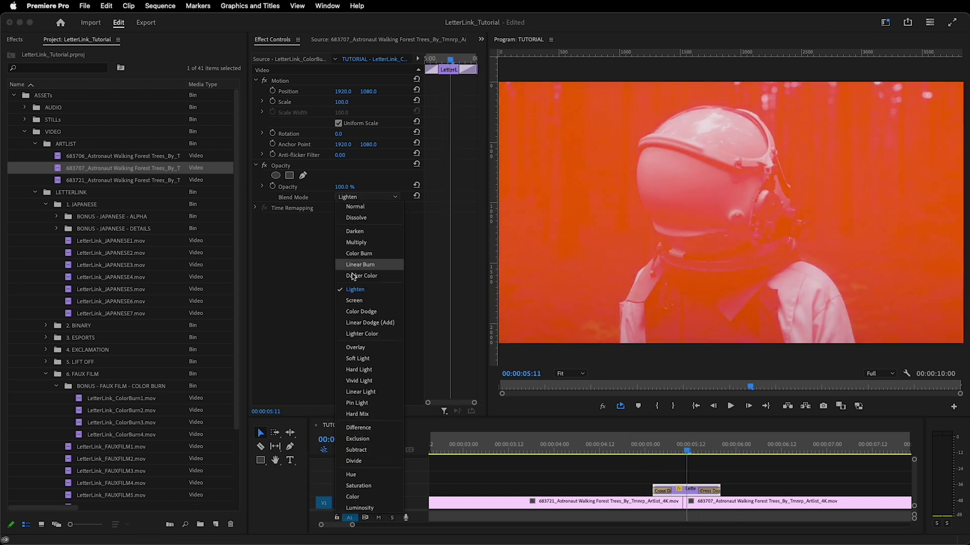
left_click(369, 323)
left_click(630, 447)
key("space")
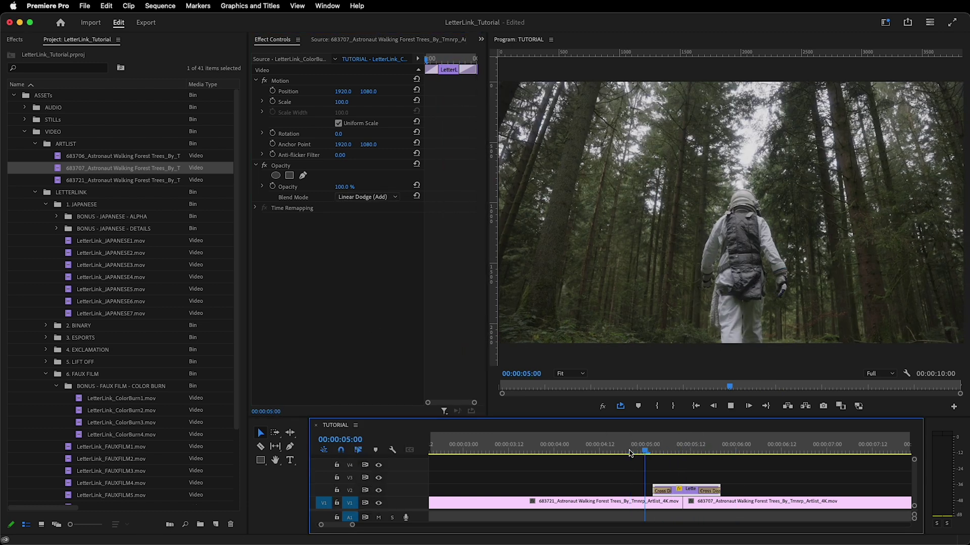
left_click(679, 447)
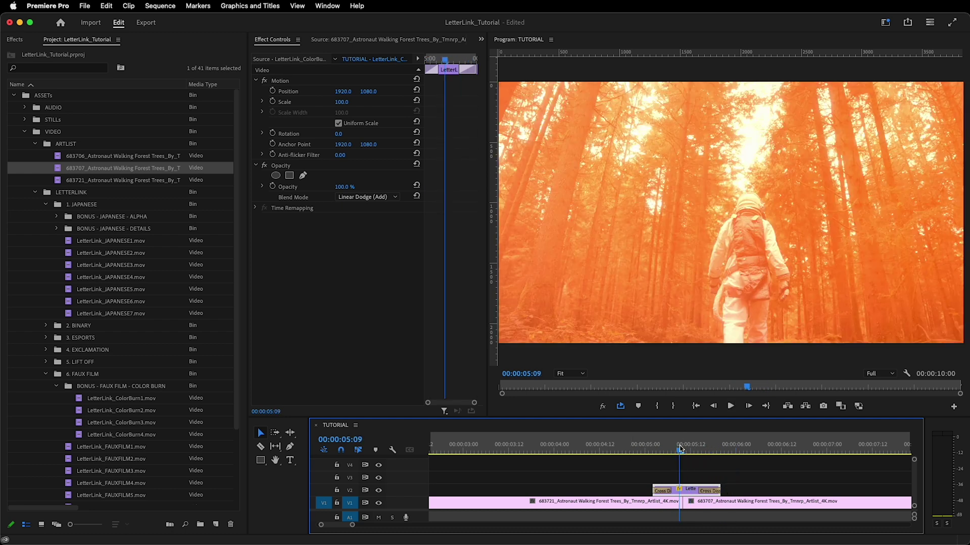
- Switch the overlay to Difference blending and replay it from about 05:00
left_click(368, 198)
left_click(370, 425)
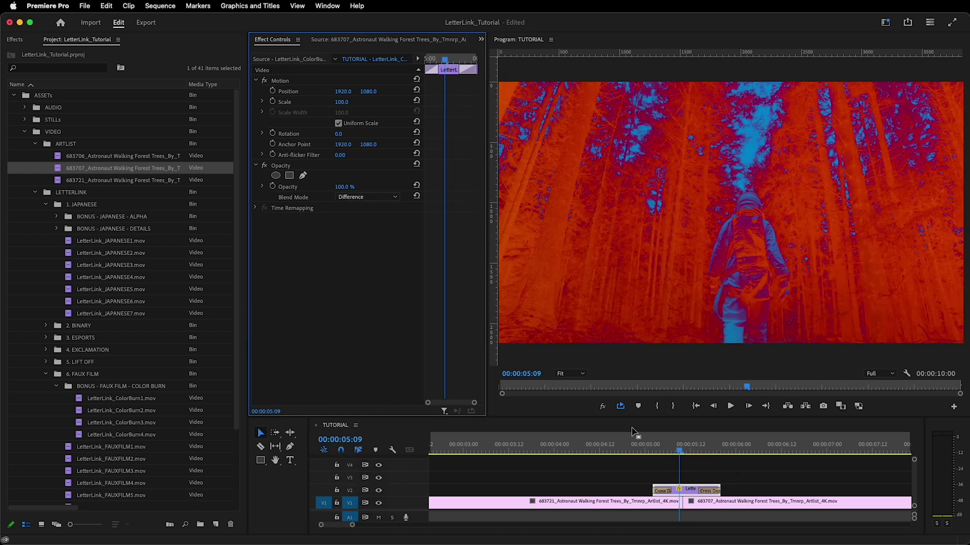
left_click(642, 446)
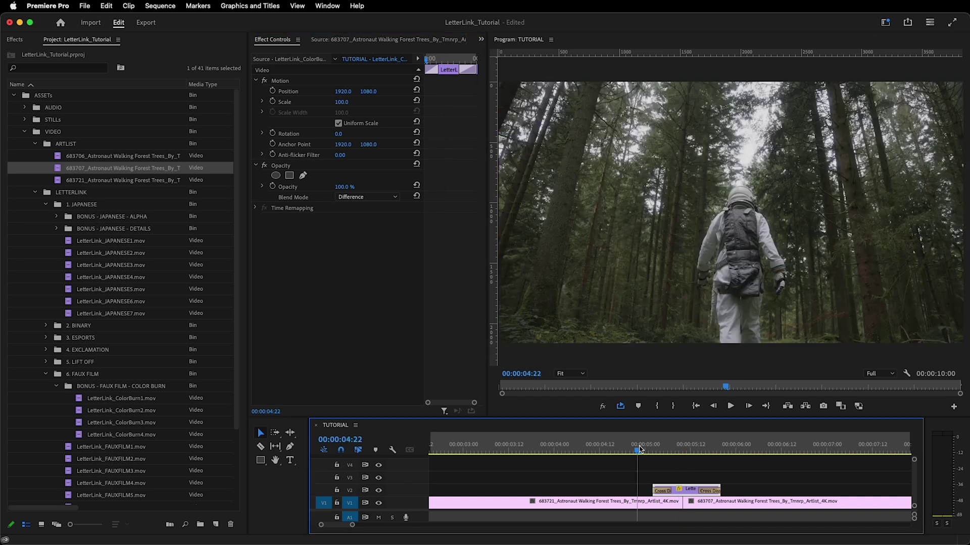
key("space")
left_click(639, 448)
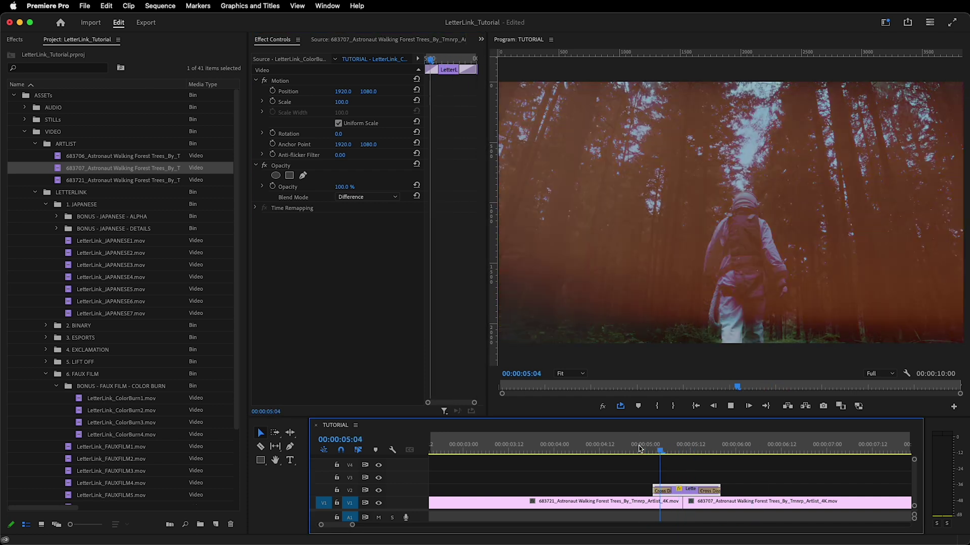
- Reselect the V2 LetterLink overlay clip and set its blend mode to Screen
left_click(358, 197)
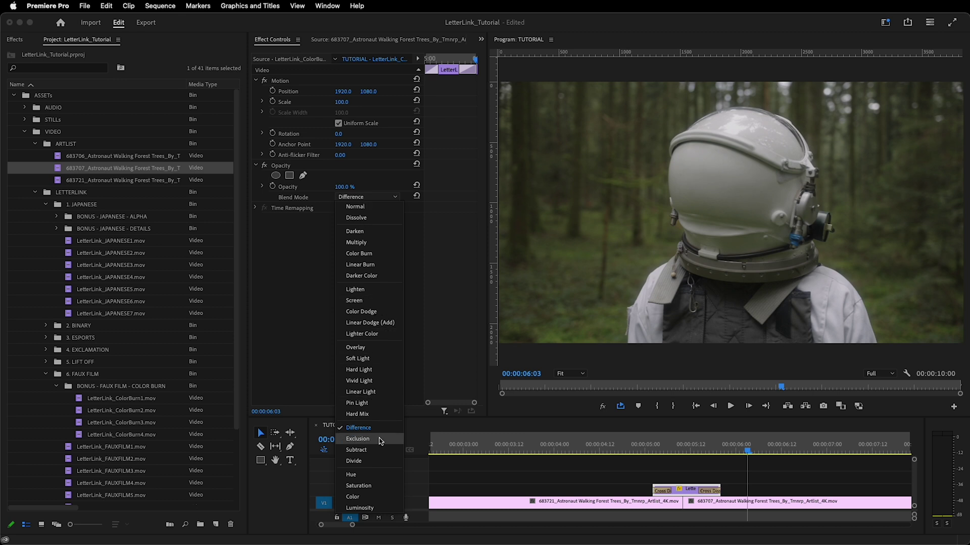
left_click_drag(698, 449, 679, 448)
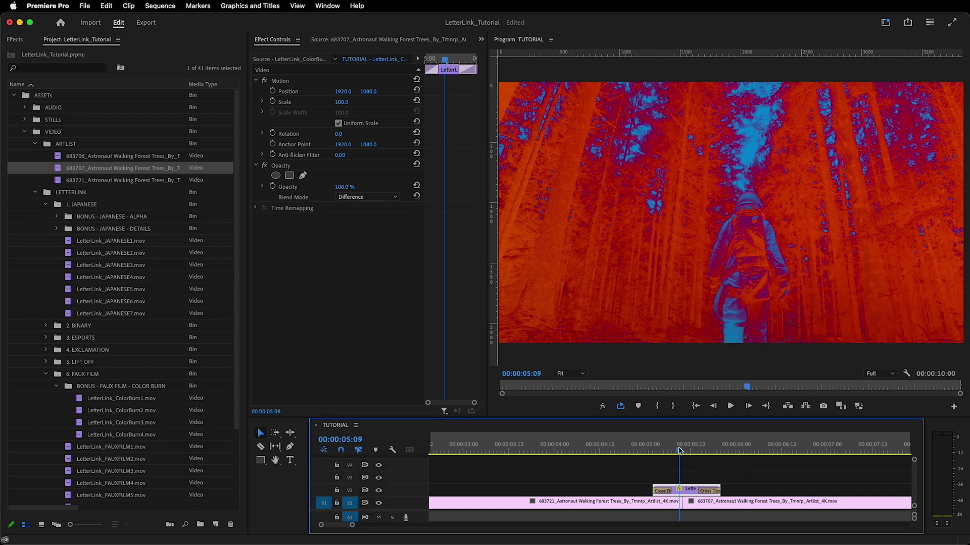
left_click(702, 479)
left_click(686, 489)
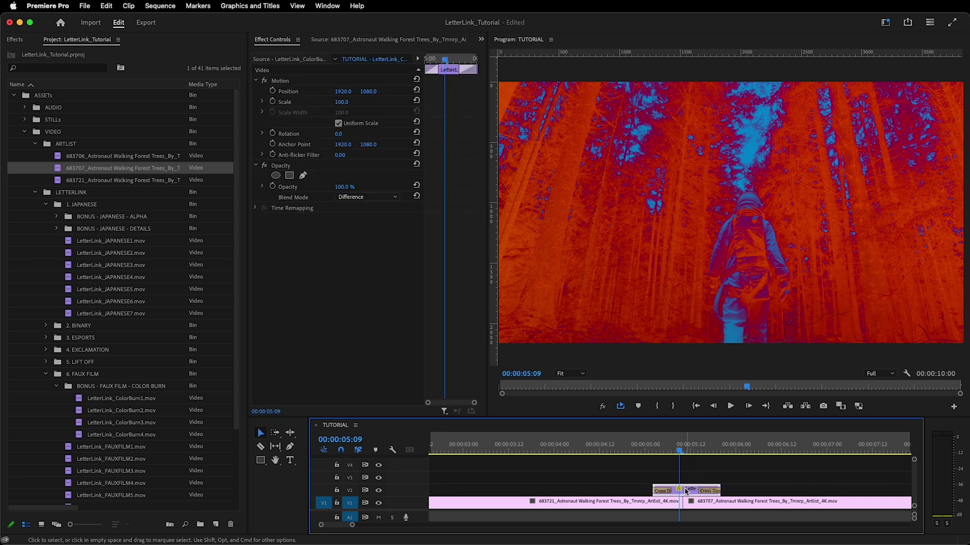
left_click(354, 197)
left_click(389, 304)
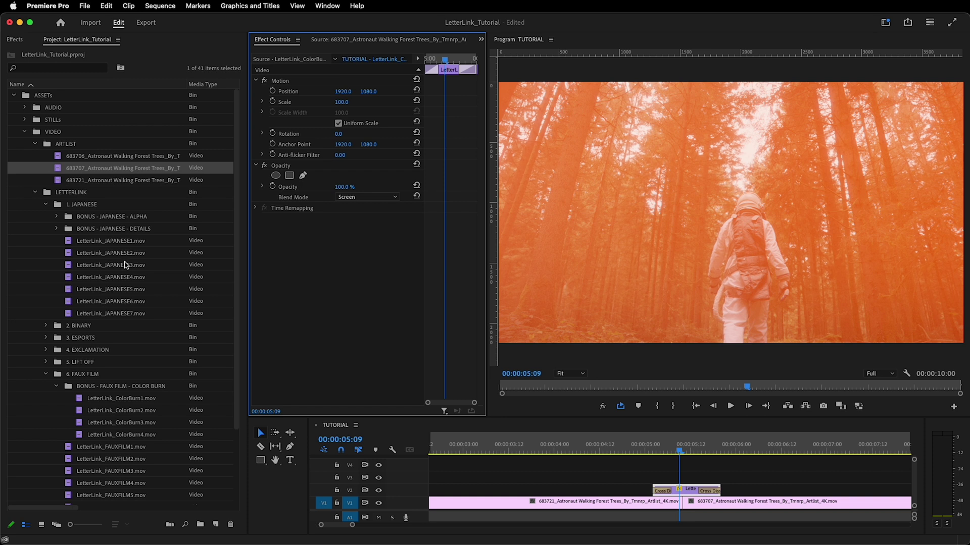
- Select LetterLink_ColorBurn2.mov and replay the Screen-blended overlay around 05:07
left_click(145, 413)
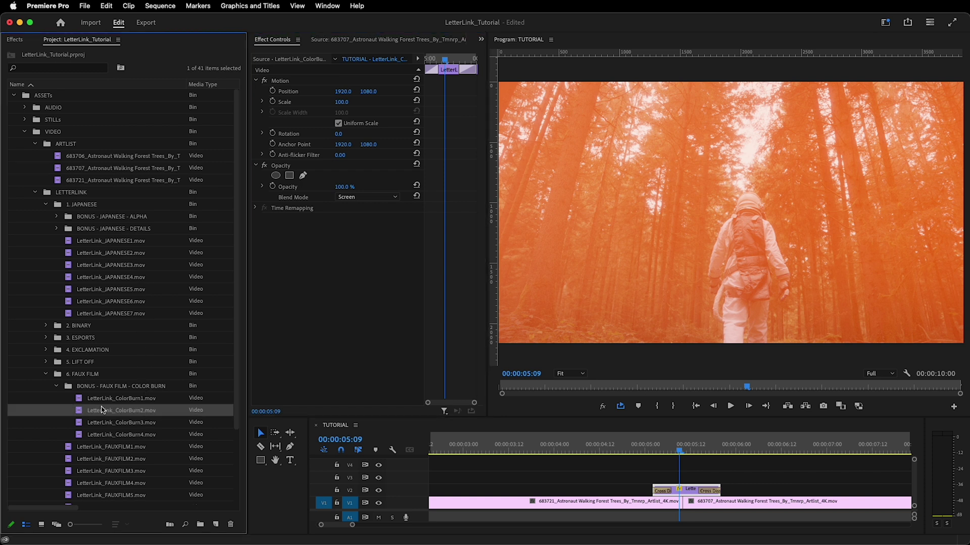
mouse_move(677, 451)
left_mouse_down()
mouse_move(647, 451)
mouse_move(671, 453)
left_mouse_up()
key("space")
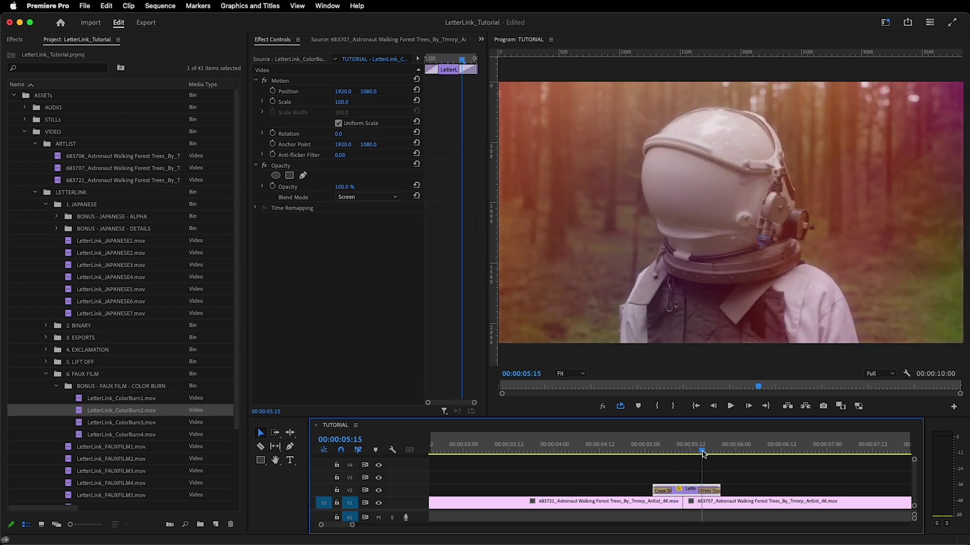
left_click(639, 450)
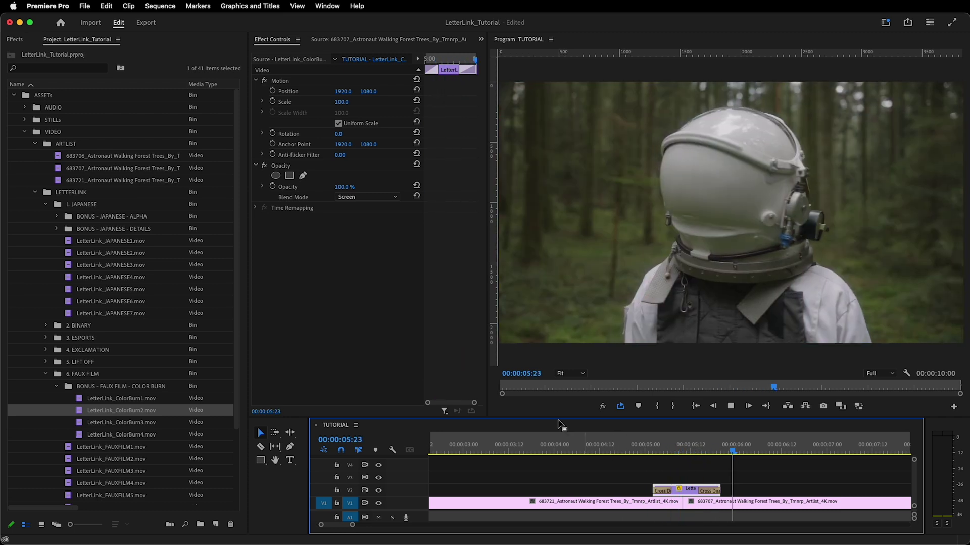
- Preview LetterLink_ColorBurn1, 2, 3 and 4 in the Source monitor
double_click(78, 412)
key("space")
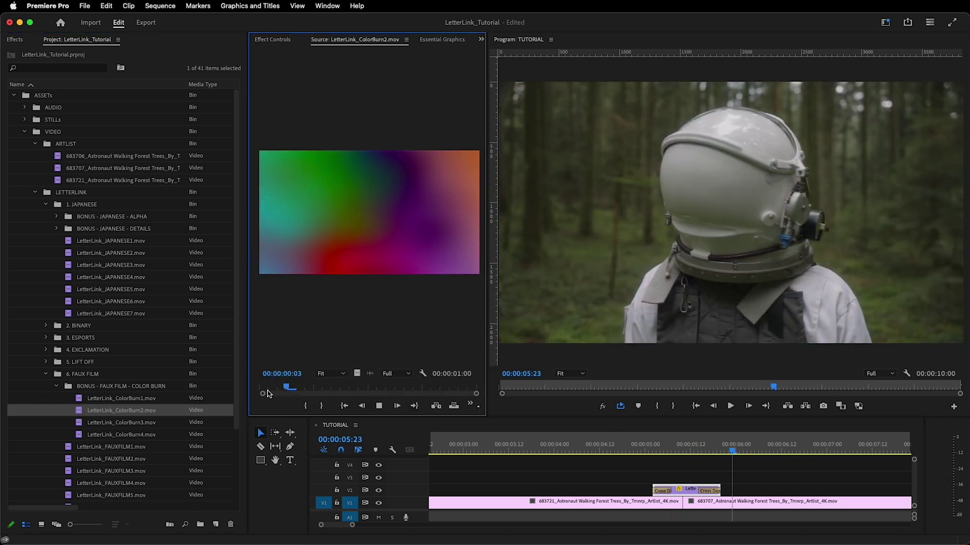
double_click(130, 399)
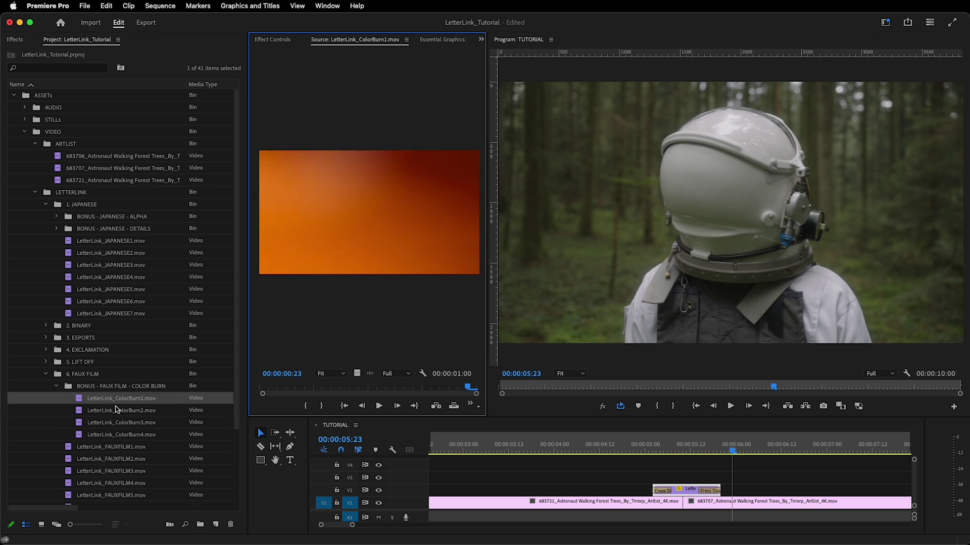
double_click(116, 410)
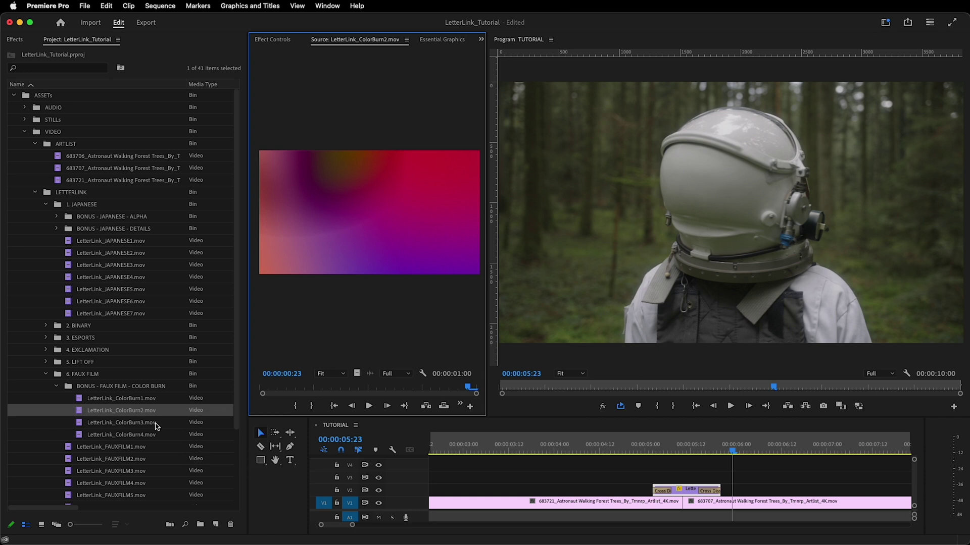
double_click(156, 423)
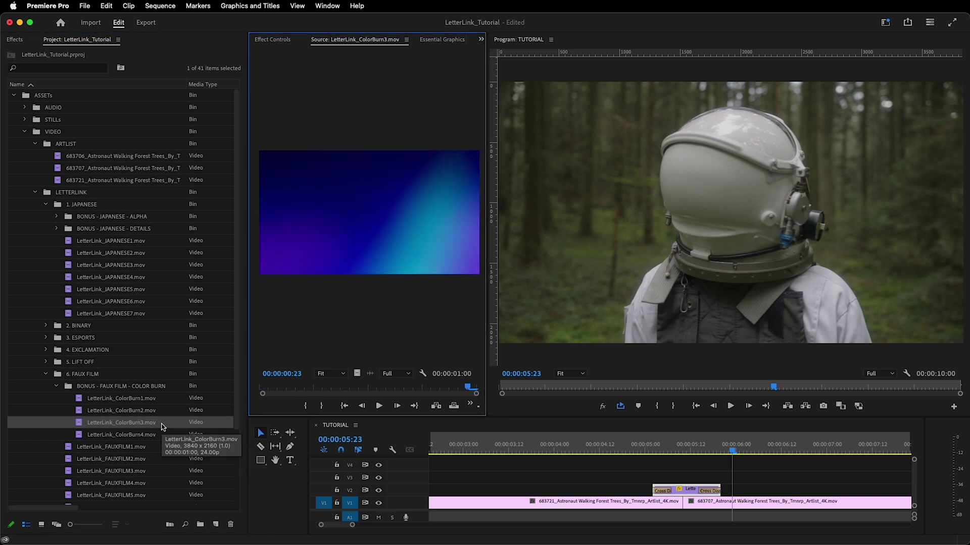
double_click(121, 435)
key("space")
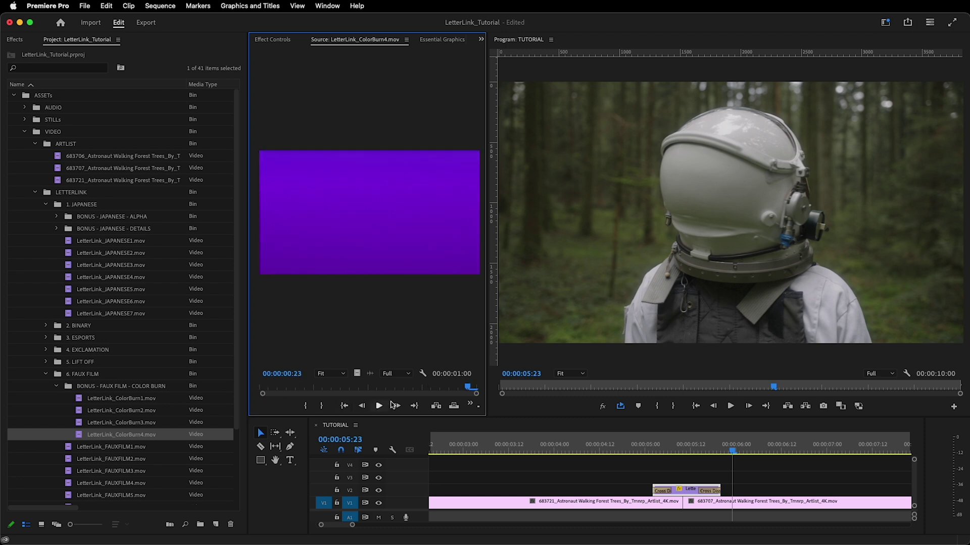
- Play the sequence through the overlay, then add LetterLink_ColorBurn2.mov as the TEST comp's top layer
left_click(648, 445)
key("space")
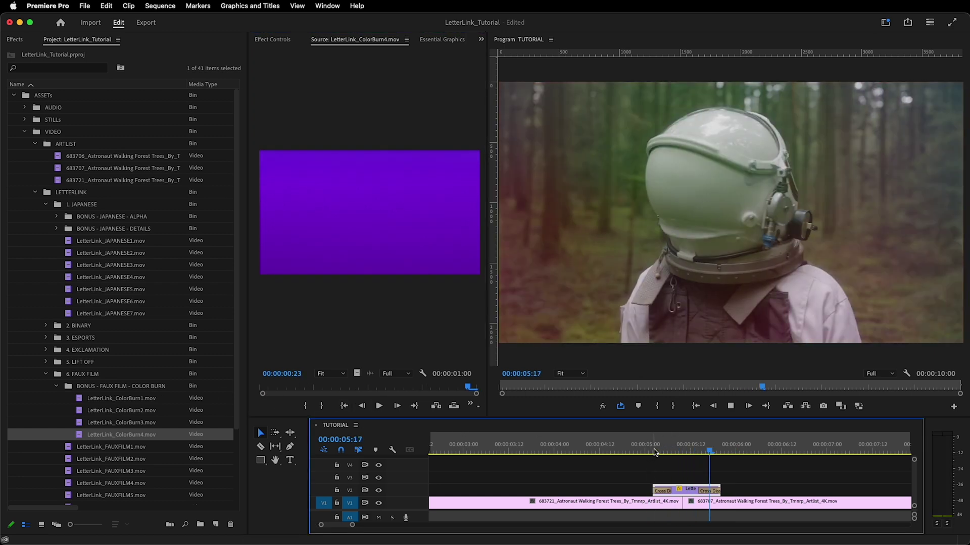
left_click(136, 424)
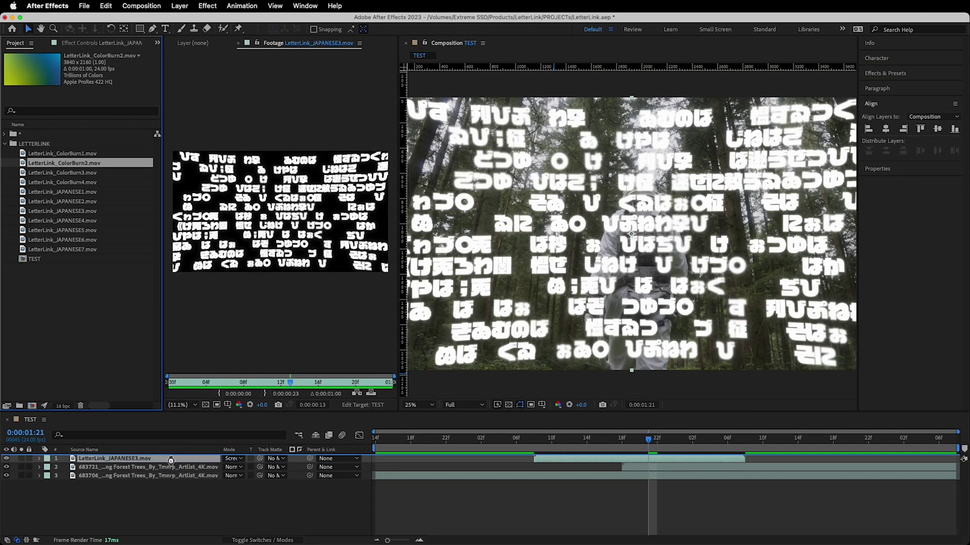
left_click_drag(171, 461, 611, 460)
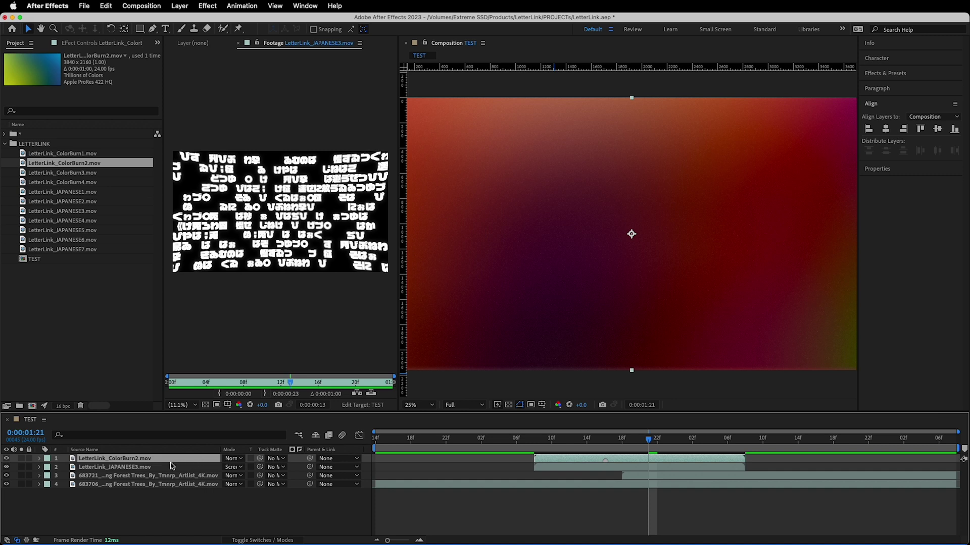
- Track-matte the top layer to layer 2 as a Luma Matte and review at 01:15
left_click_drag(157, 468, 143, 471)
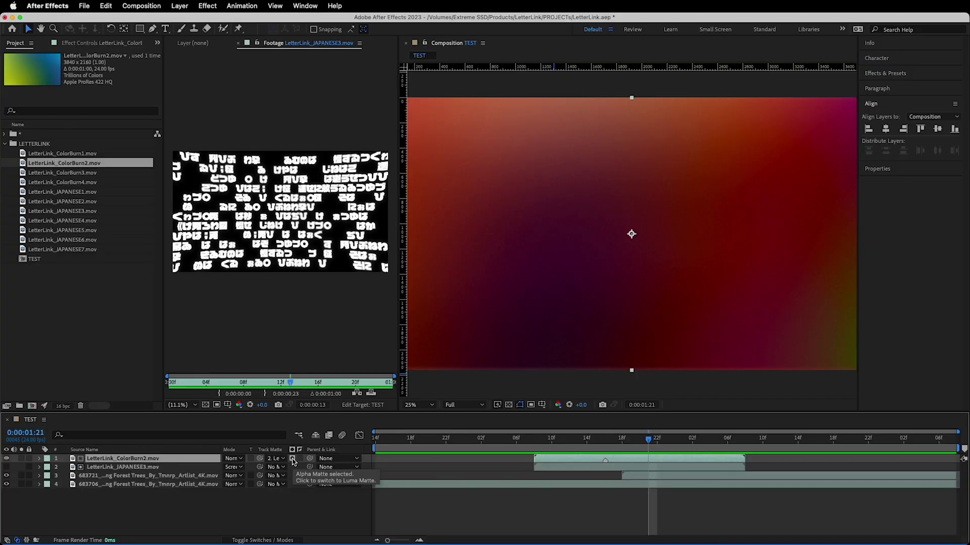
left_click(293, 459)
left_click_drag(695, 449, 562, 449)
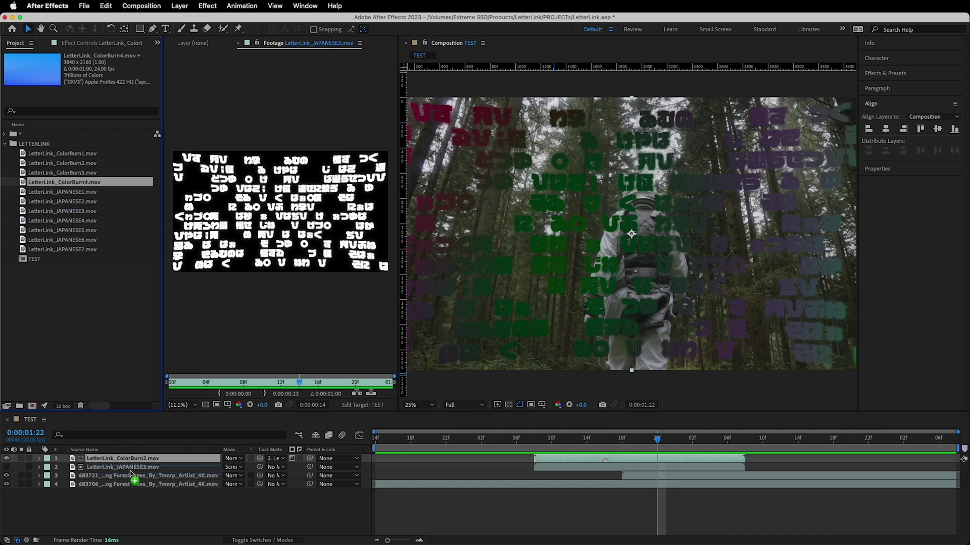
- Replace the top layer's footage with LetterLink_ColorBurn4.mov and preview the blue matted text
left_click_drag(137, 466, 134, 462)
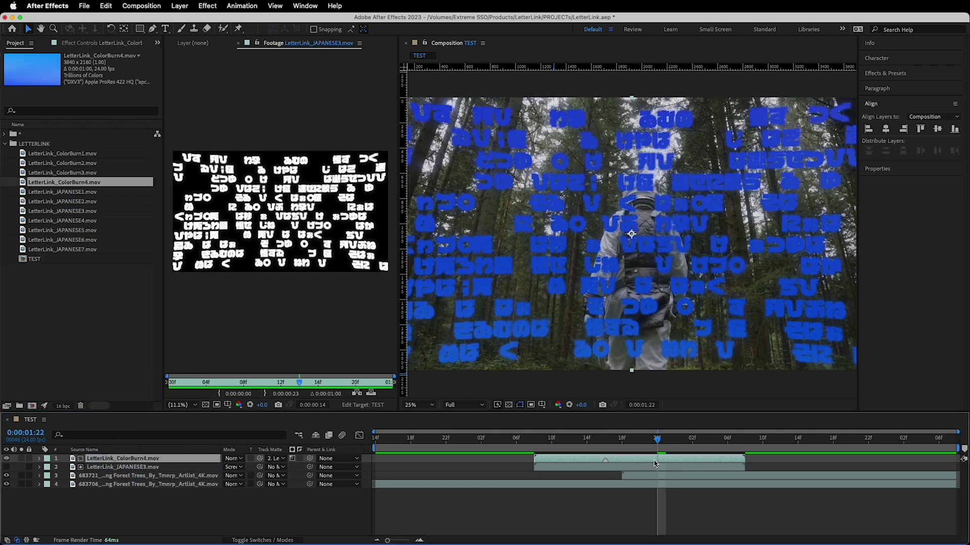
key("i")
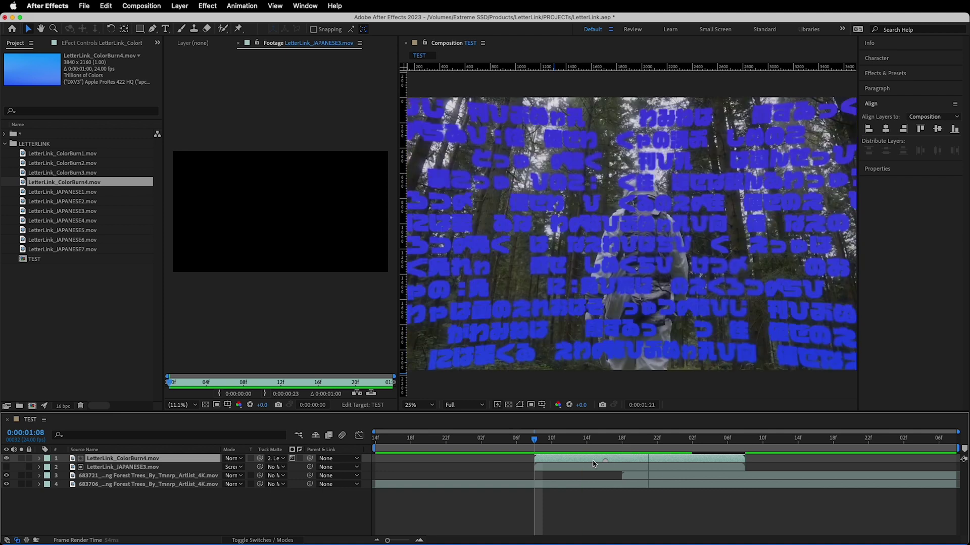
key("space")
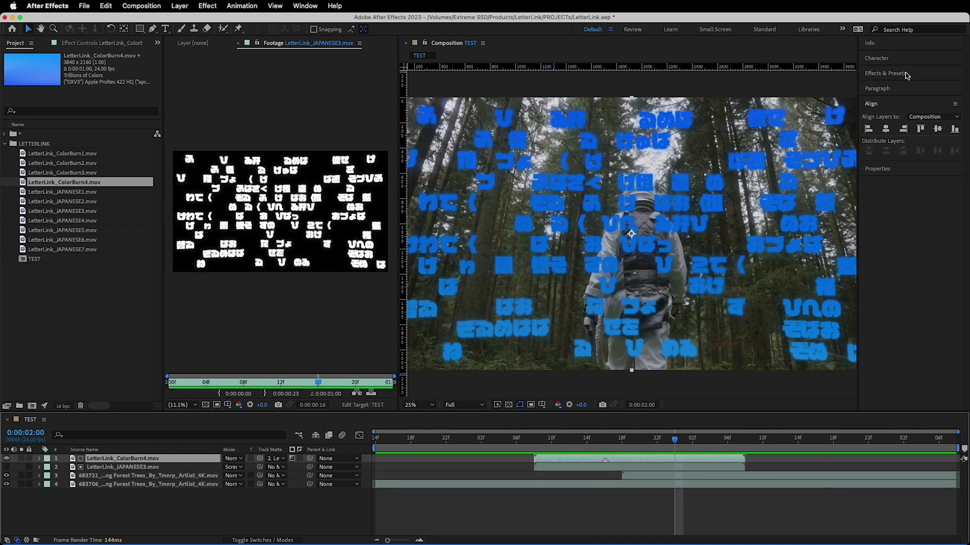
- Apply Hue/Saturation to the ColorBurn4 layer with Master Hue 0x+114.0° and preview from 0:00:01:07
left_click(885, 73)
type("hue")
double_click(914, 140)
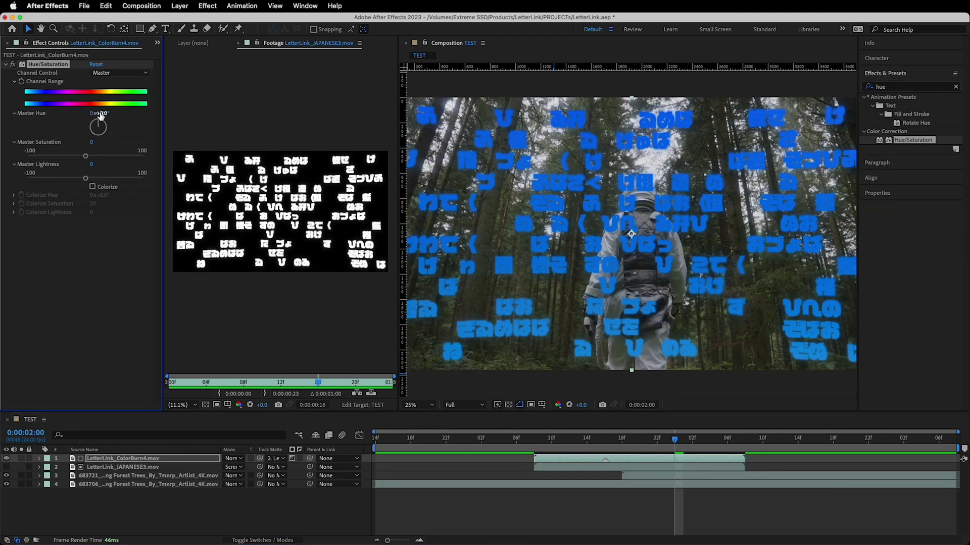
left_click_drag(101, 116, 198, 172)
left_click(526, 438)
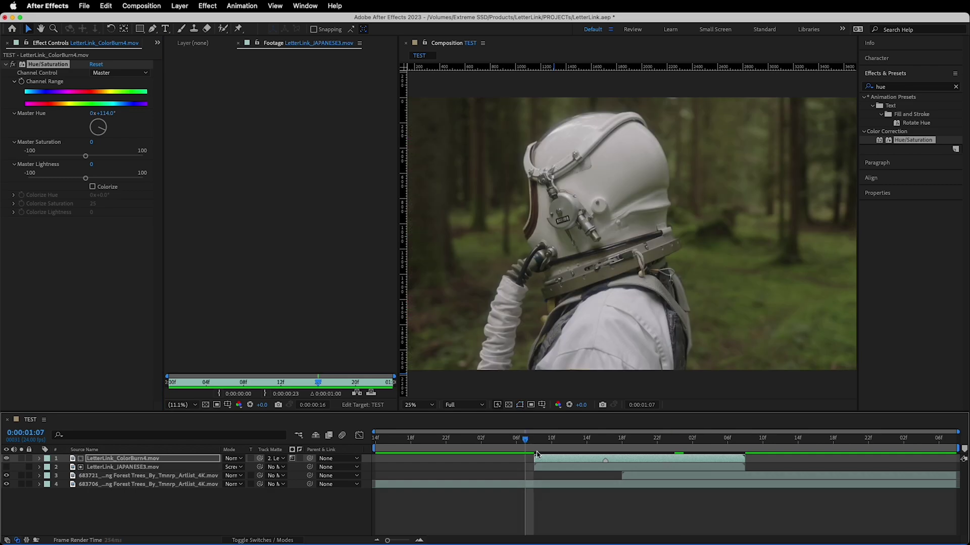
key("space")
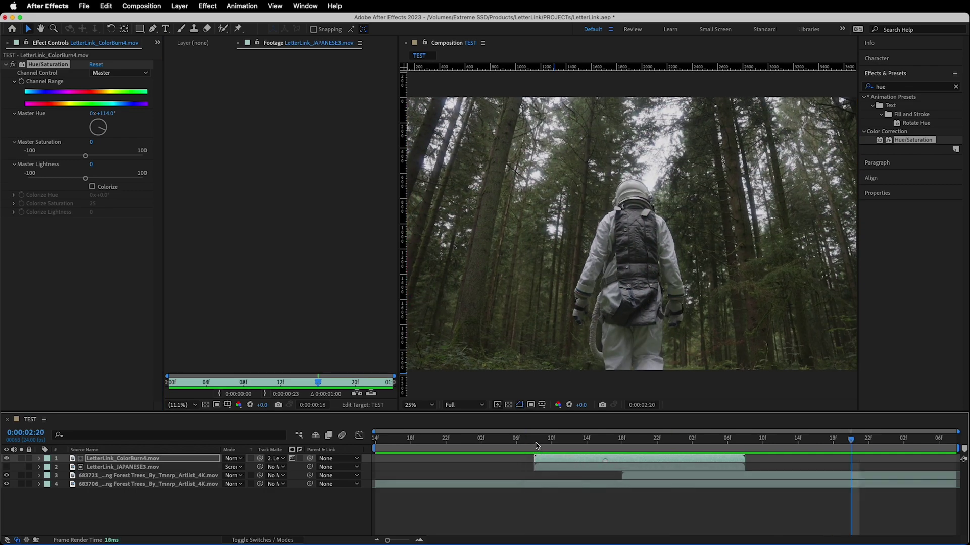